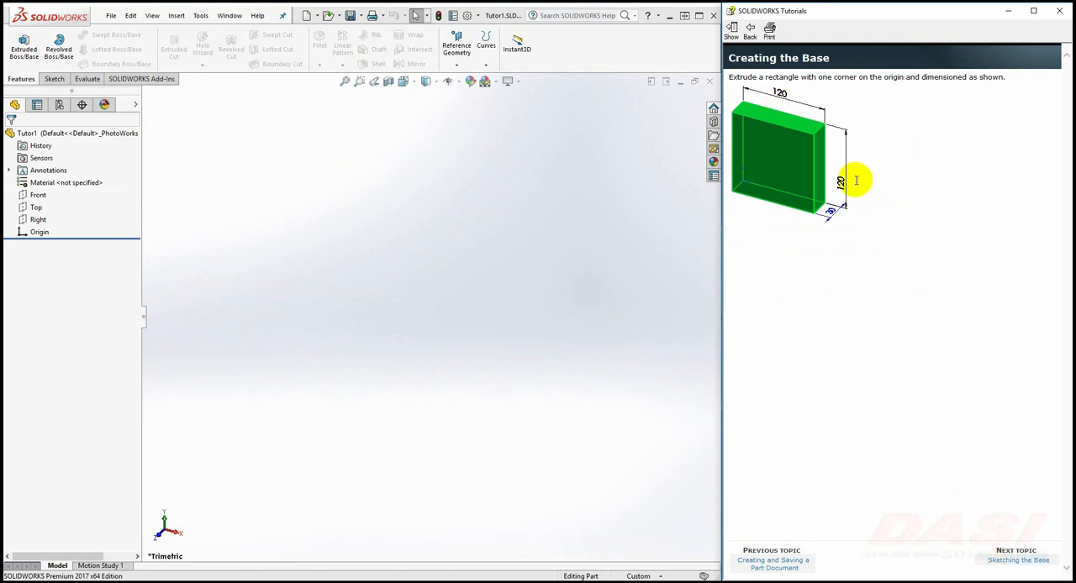
# Start an Extruded Boss/Base from the tutorial's Sketching the Base topic, read why sketches start with extrusions, and open its sketch on the Front plane
pyautogui.click(991, 561)
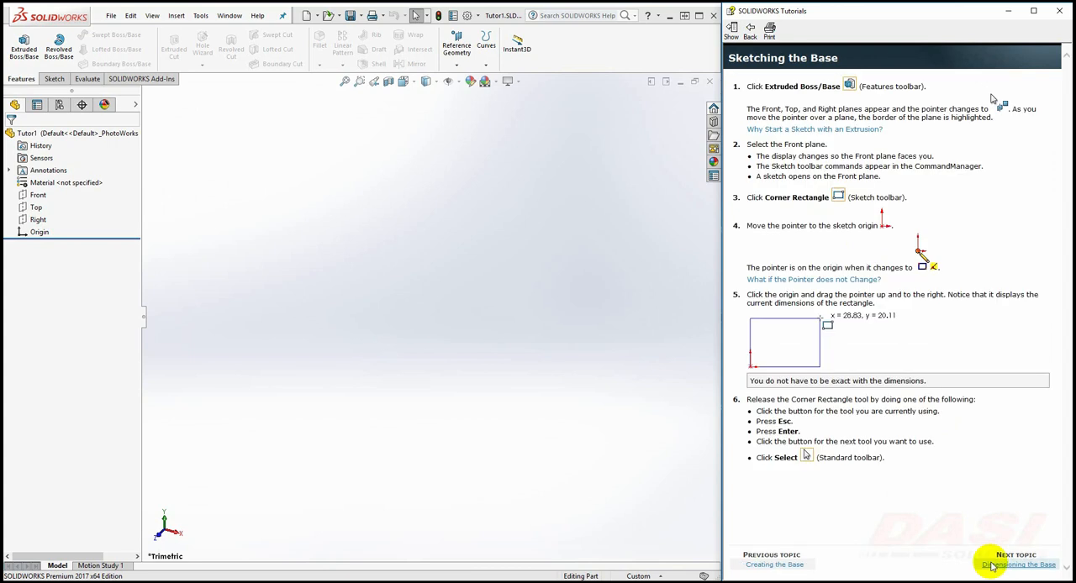
pyautogui.click(25, 47)
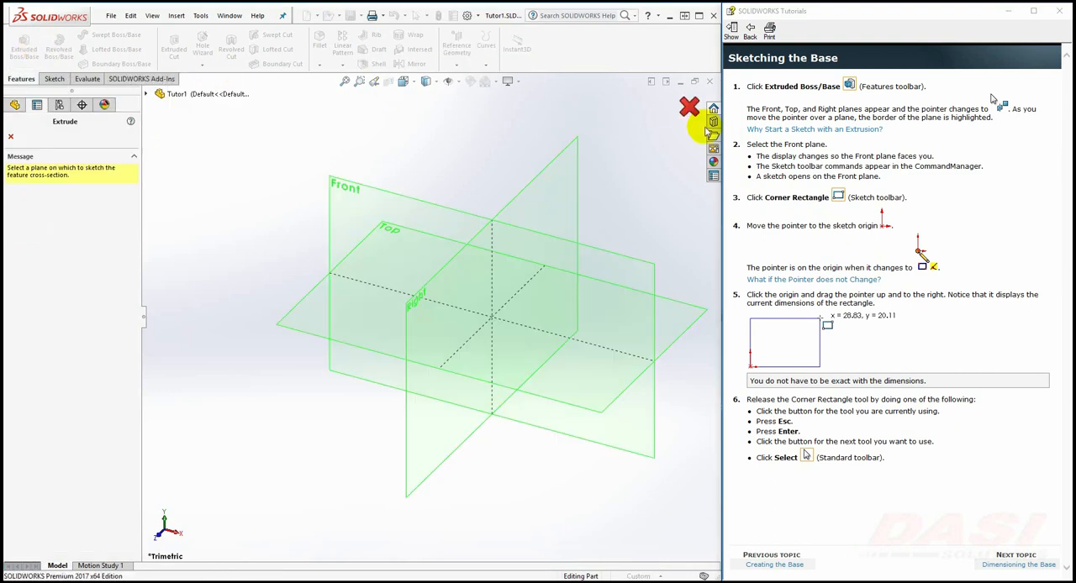
pyautogui.click(791, 131)
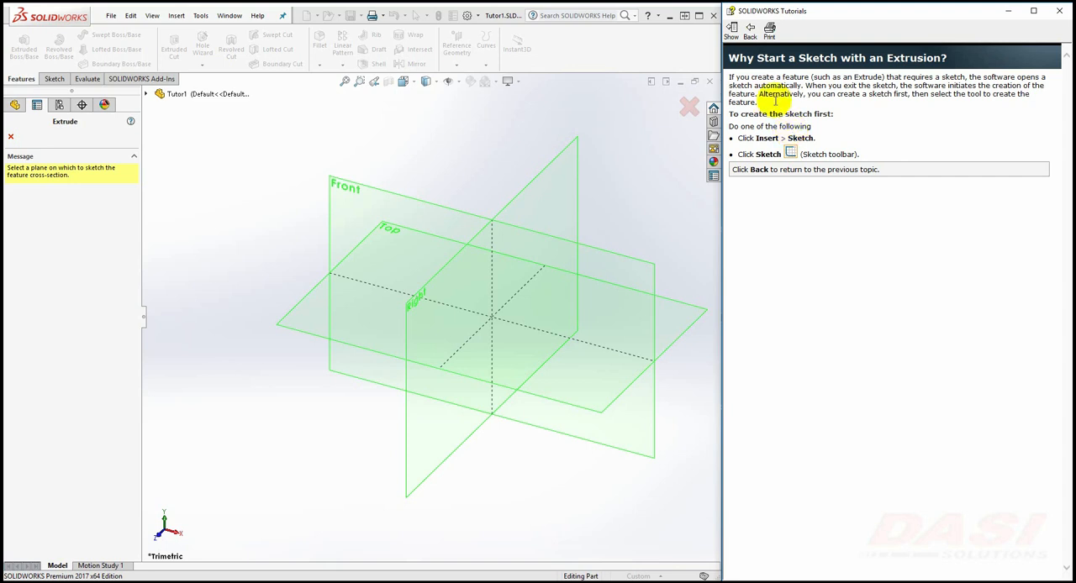
pyautogui.click(750, 31)
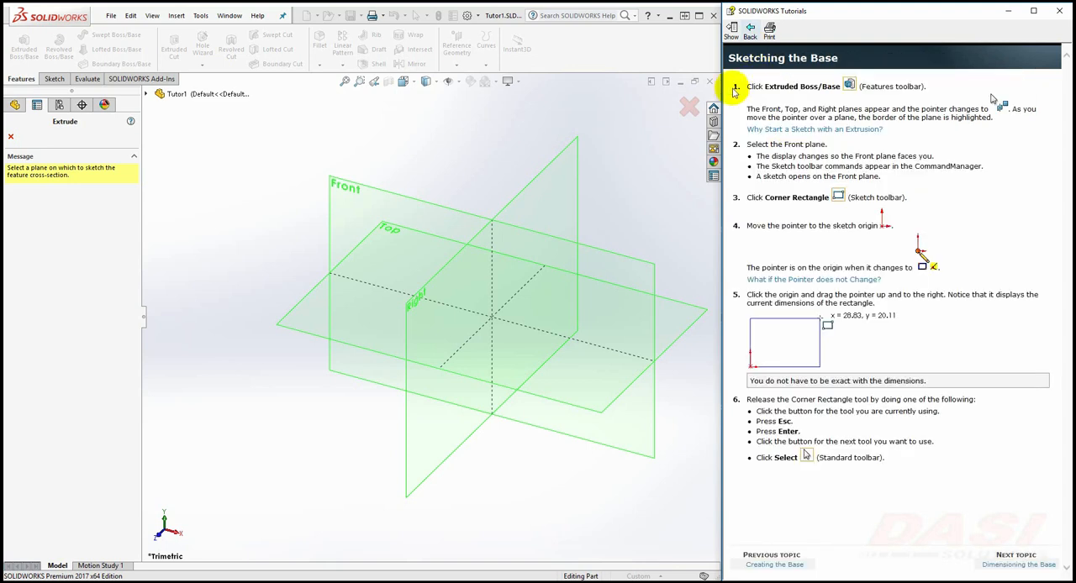
pyautogui.click(345, 187)
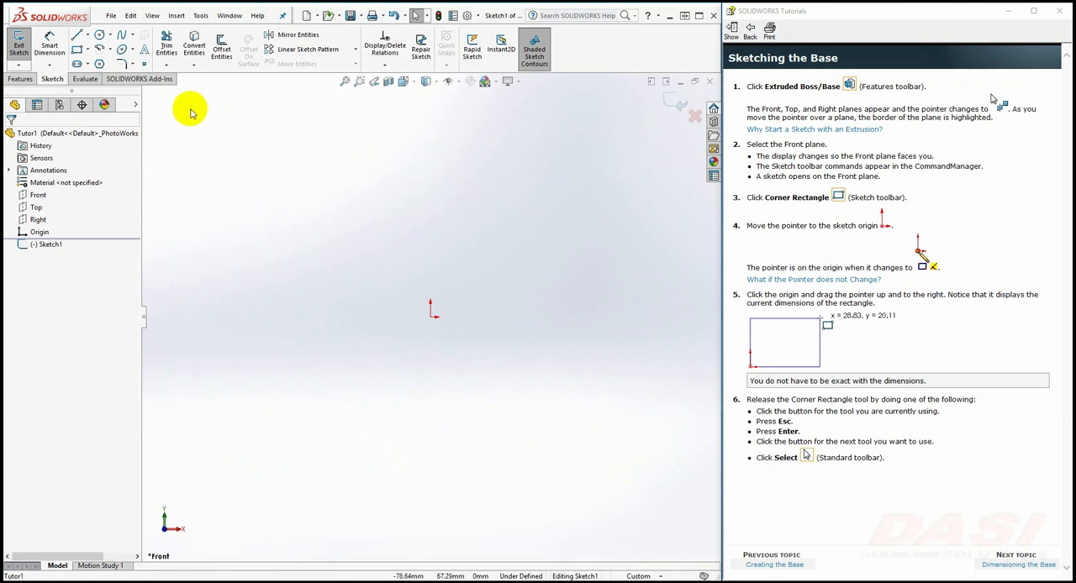
# Sketch a corner rectangle from the origin, about 37 by 29 mm, and bring up the tutorial's Dimensioning the Base topic
pyautogui.click(77, 50)
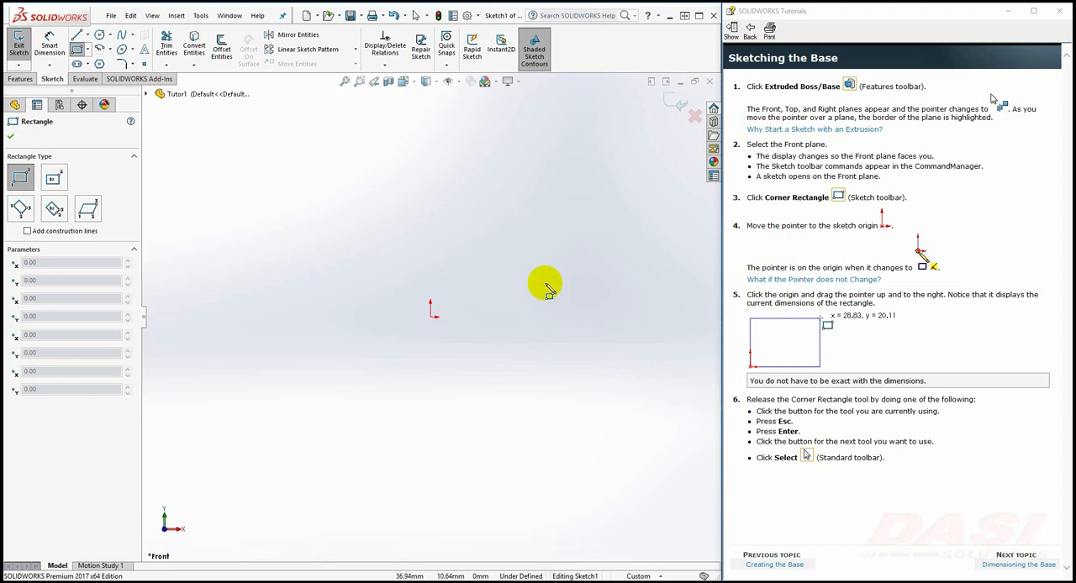
pyautogui.moveTo(431, 317); pyautogui.dragTo(557, 221)
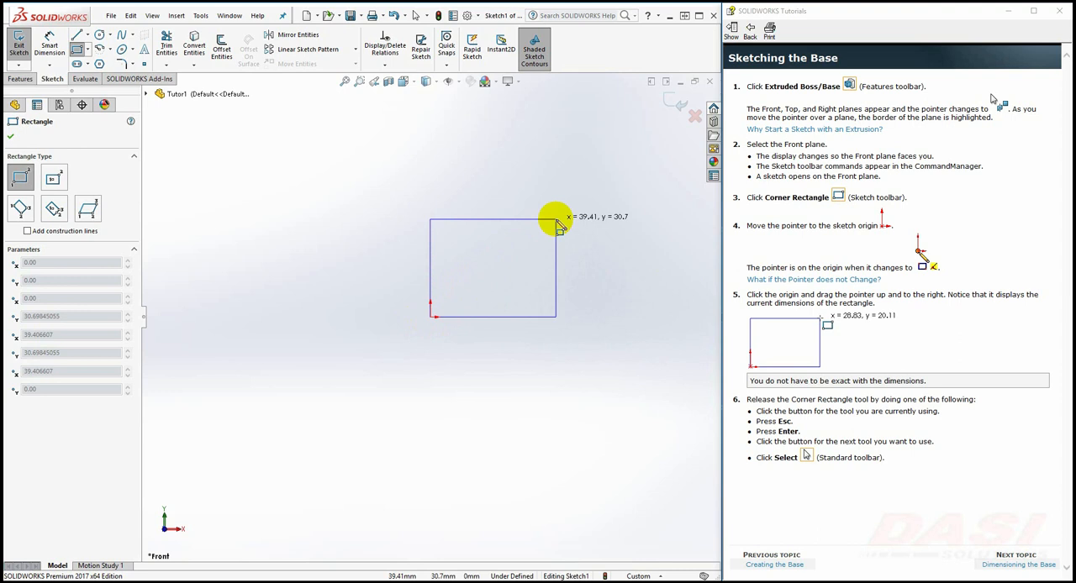
pyautogui.moveTo(557, 223); pyautogui.dragTo(548, 229)
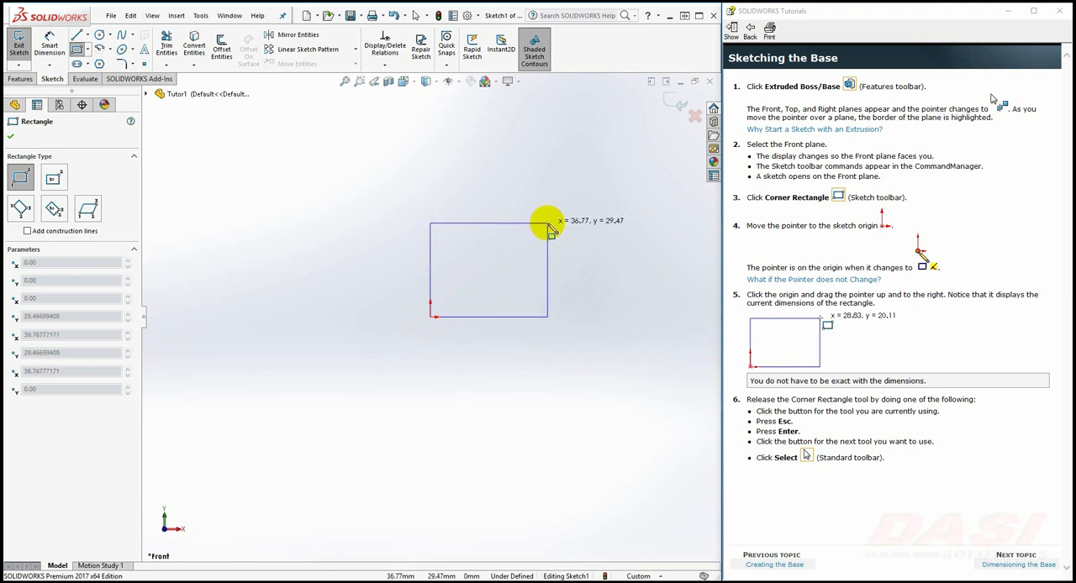
pyautogui.moveTo(549, 229); pyautogui.dragTo(548, 227)
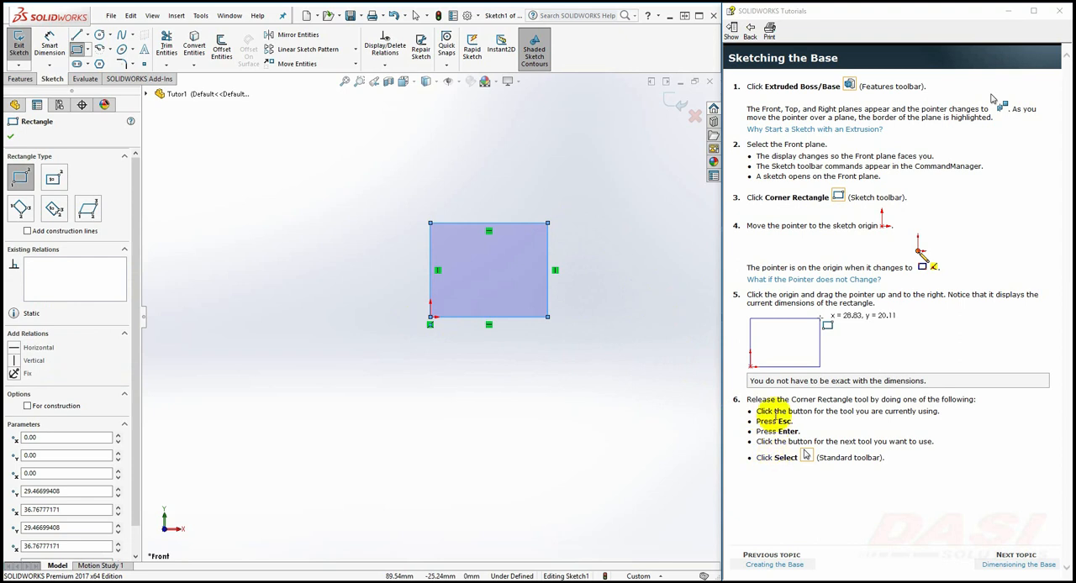
pyautogui.press('Escape')
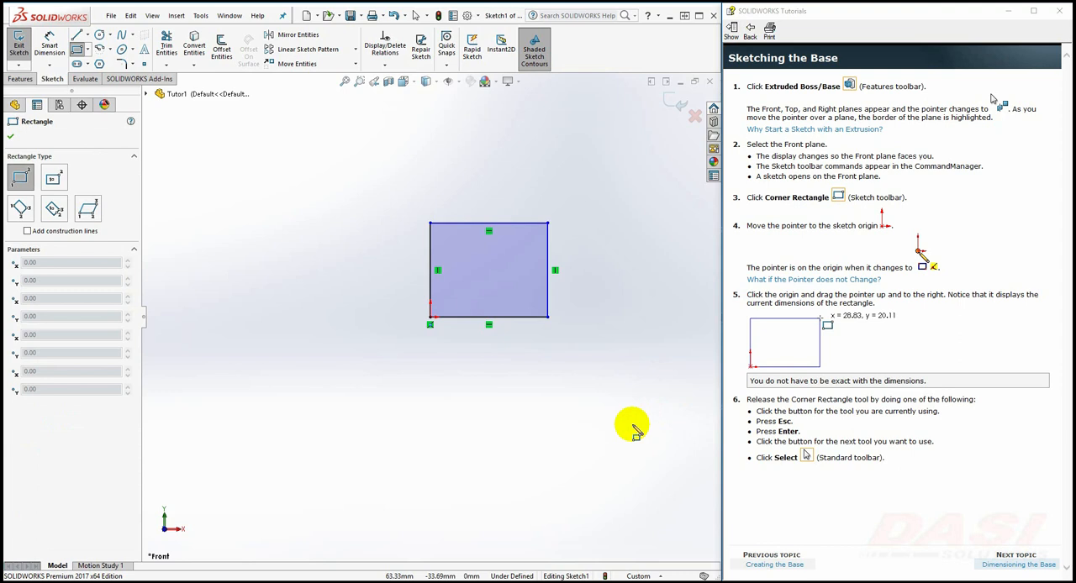
pyautogui.press('Escape')
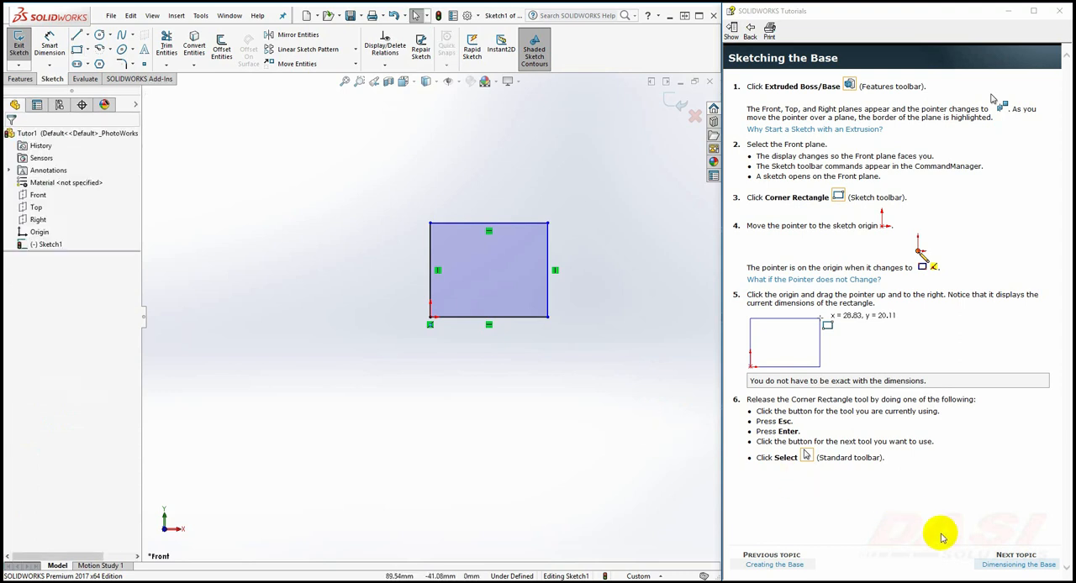
pyautogui.click(983, 565)
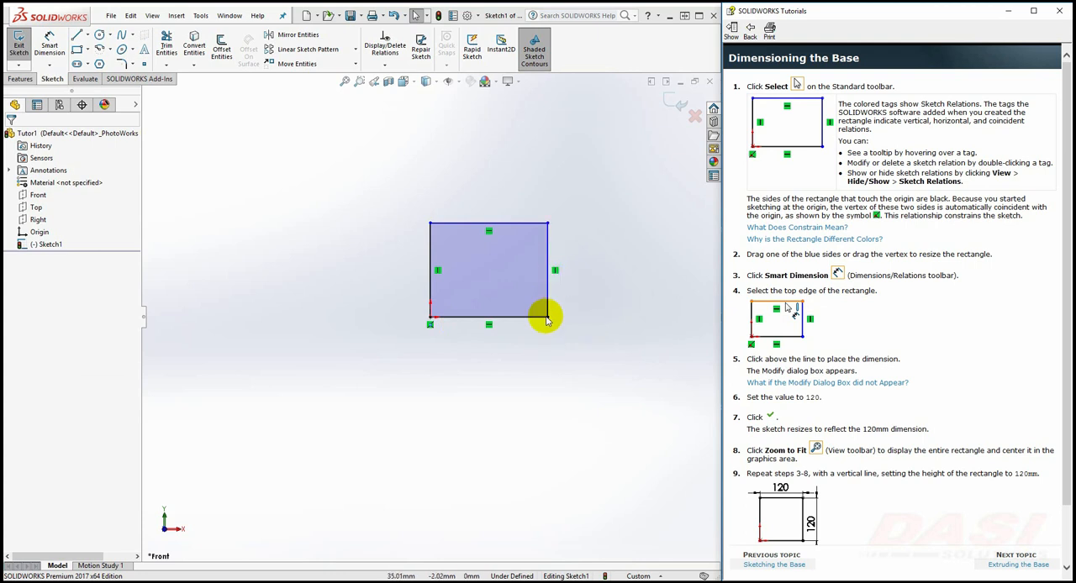
# Resize the rectangle freehand by moving its right edge slightly inward to about 36 mm width and its upper-left corner slightly down
pyautogui.click(476, 316)
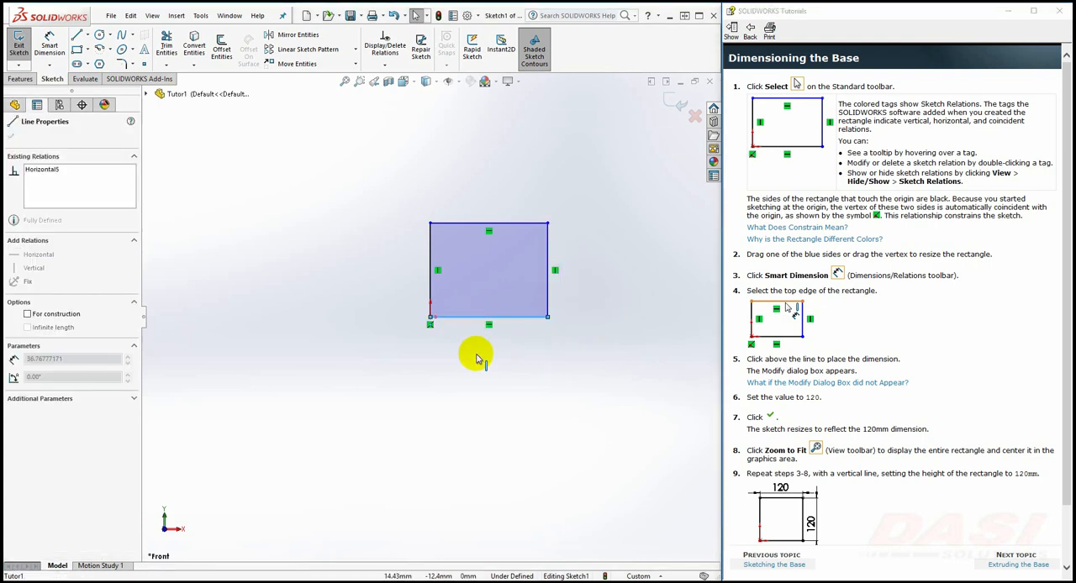
pyautogui.click(548, 290)
pyautogui.moveTo(548, 290)
pyautogui.mouseDown()
pyautogui.moveTo(620, 290)
pyautogui.moveTo(538, 282)
pyautogui.moveTo(546, 292)
pyautogui.mouseUp()
pyautogui.click(493, 436)
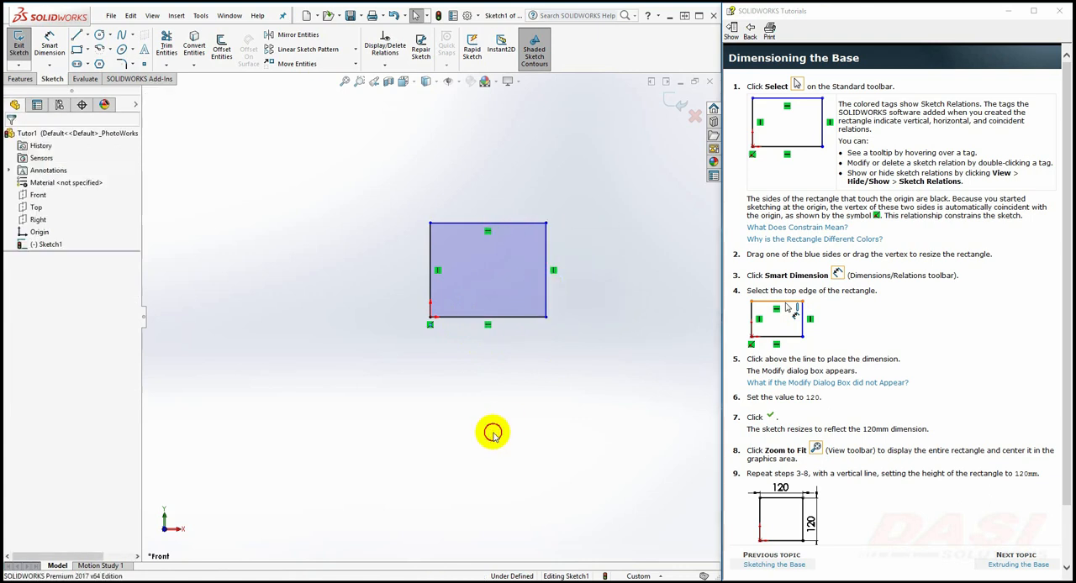
pyautogui.moveTo(430, 223)
pyautogui.mouseDown()
pyautogui.moveTo(429, 204)
pyautogui.moveTo(429, 228)
pyautogui.mouseUp()
pyautogui.click(510, 384)
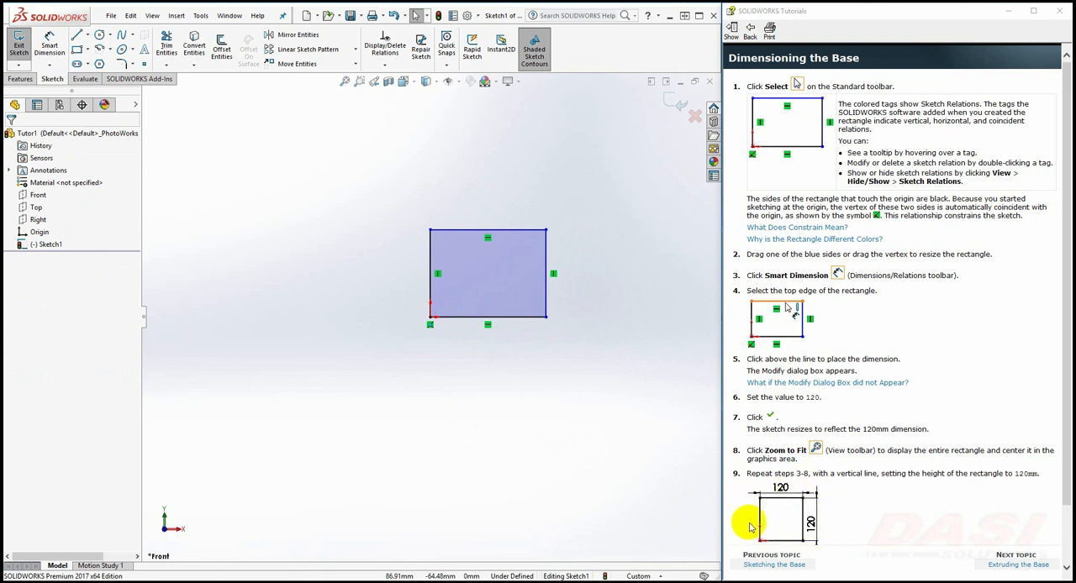
# Dimension the rectangle's top edge with Smart Dimension and set its length to 120 mm
pyautogui.click(59, 47)
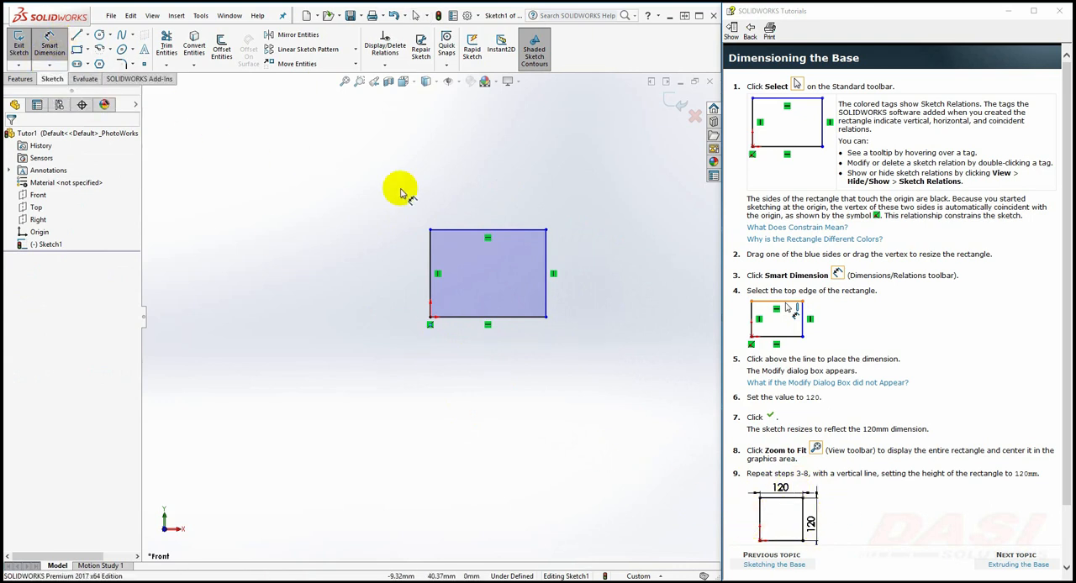
pyautogui.click(463, 235)
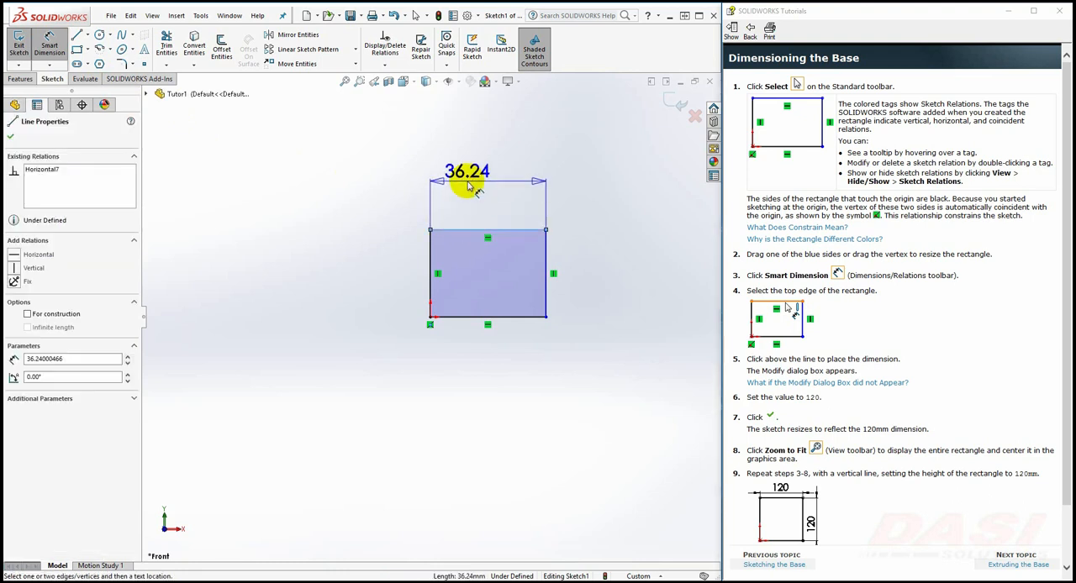
pyautogui.click(468, 185)
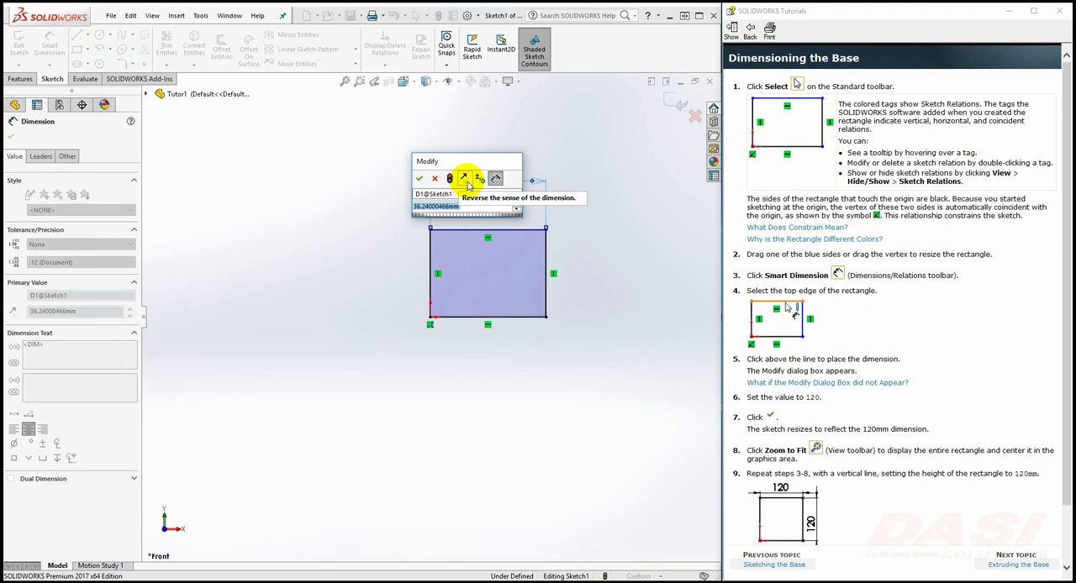
pyautogui.write('120')
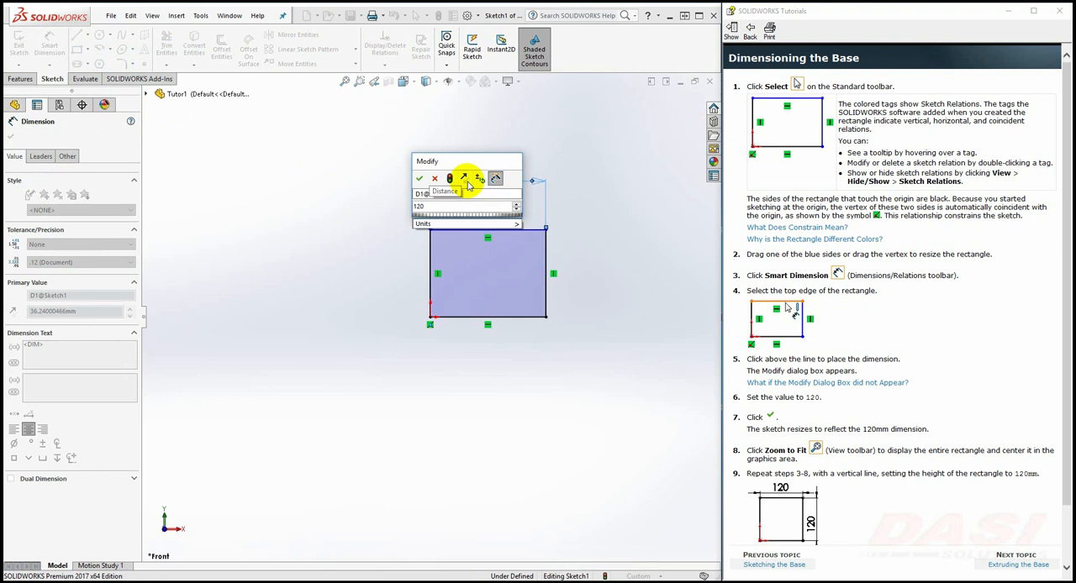
pyautogui.press('Return')
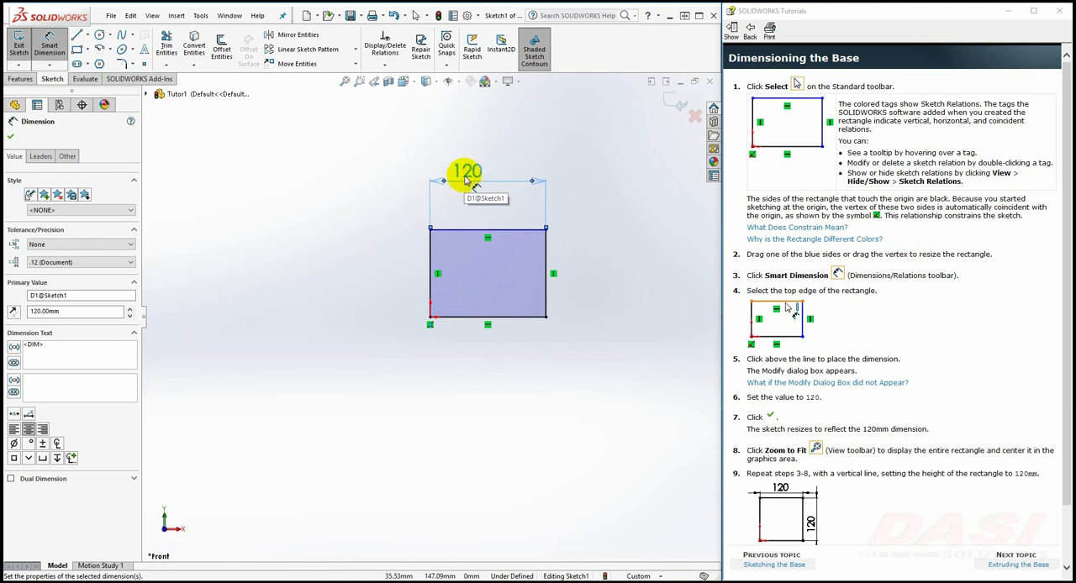
# Dimension the rectangle's right edge, set its height to 120 mm, and fit the whole sketch in view
pyautogui.click(345, 84)
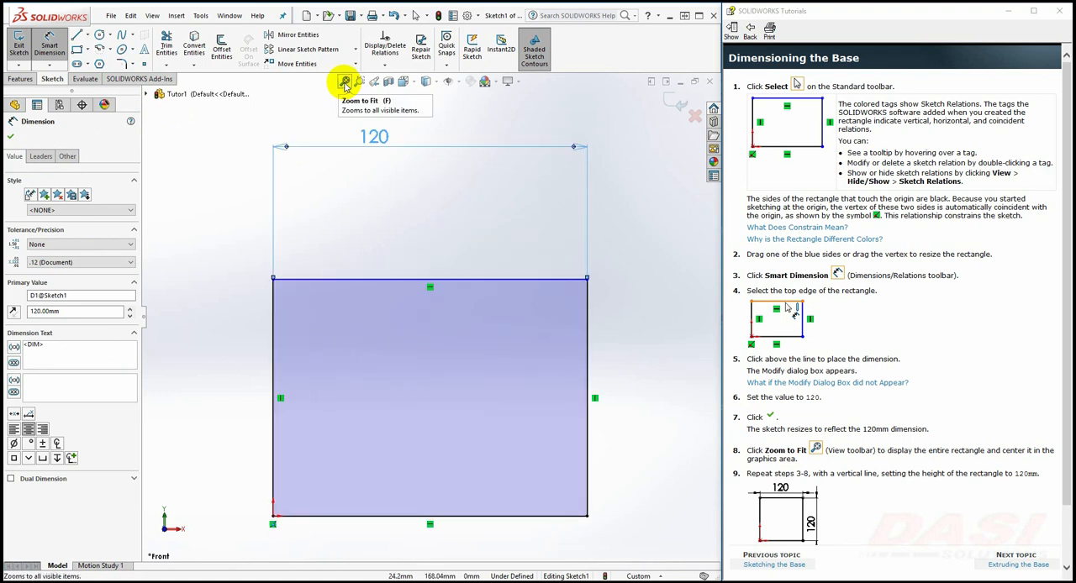
pyautogui.click(588, 331)
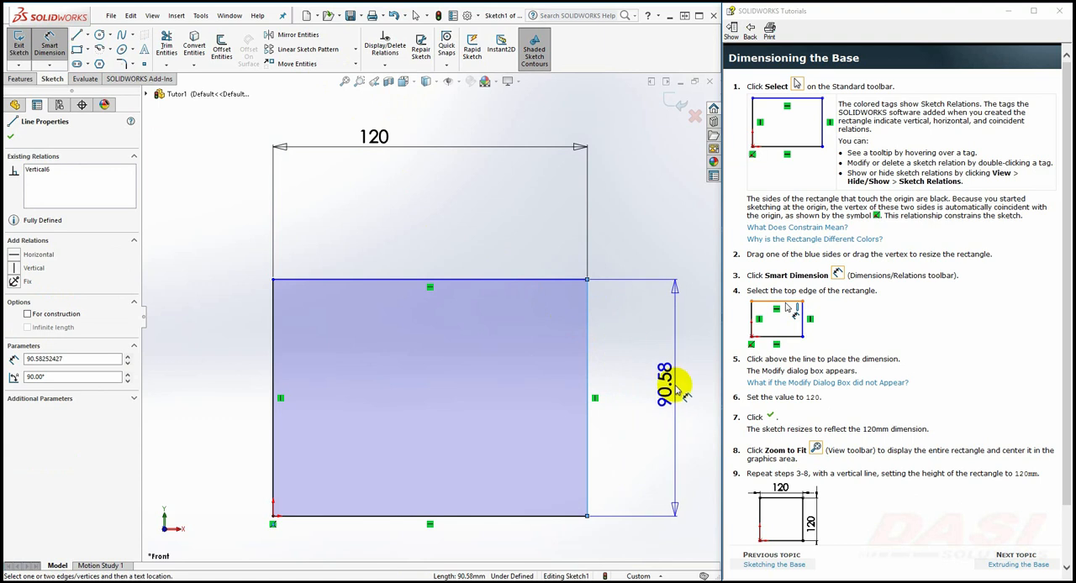
pyautogui.click(672, 393)
pyautogui.write('120')
pyautogui.press('Return')
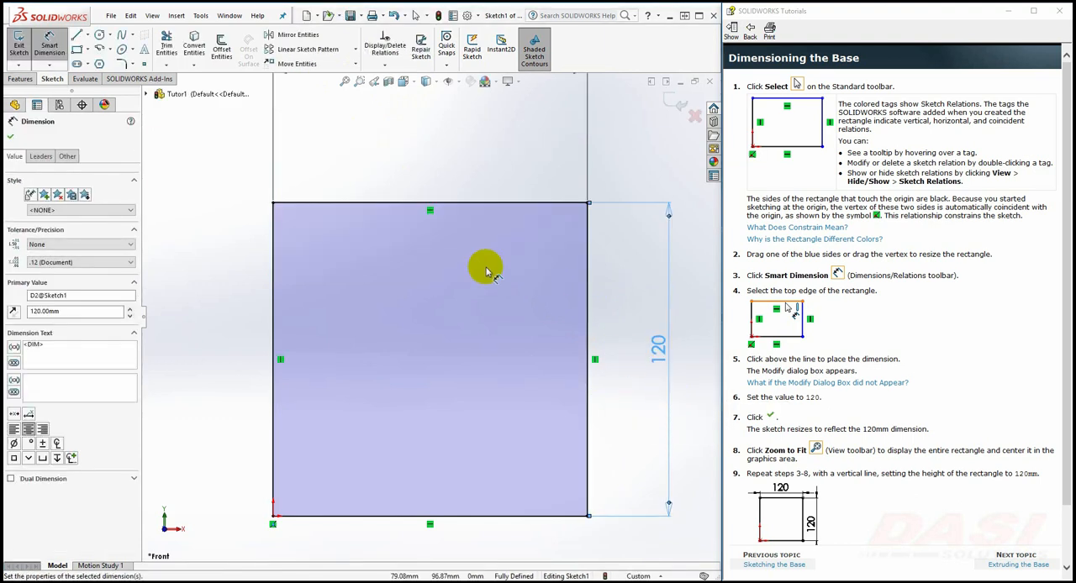
pyautogui.click(343, 86)
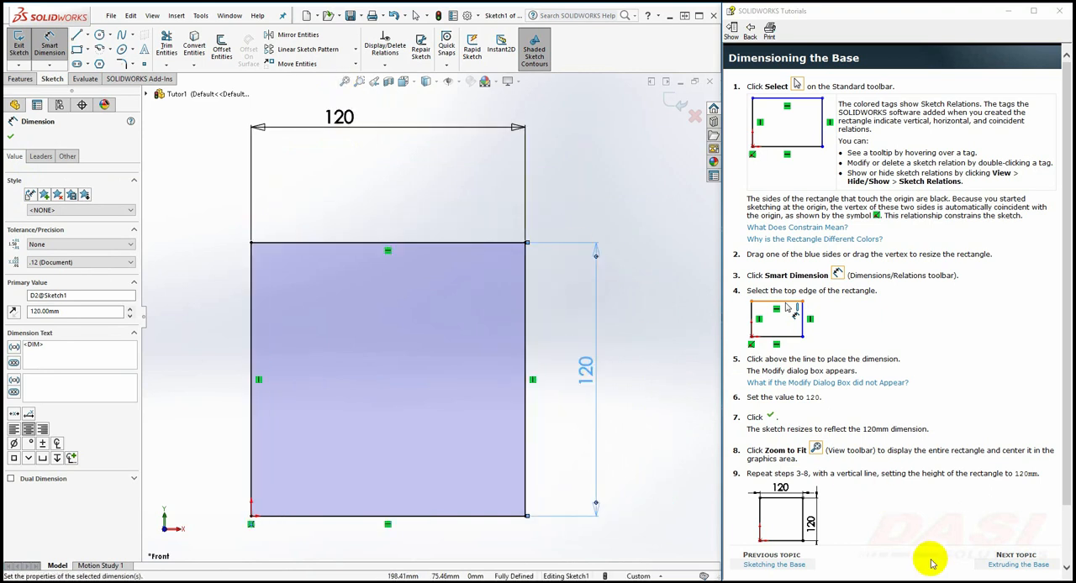
# Following the tutorial's Extruding the Base topic, exit the sketch and extrude the square with a Blind depth of 30 mm
pyautogui.click(994, 568)
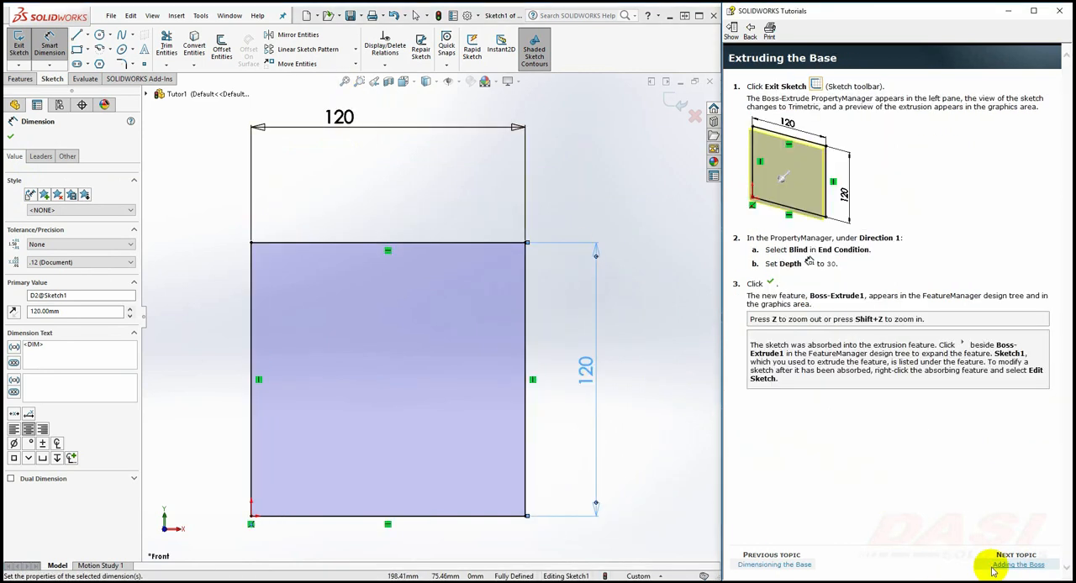
pyautogui.click(24, 52)
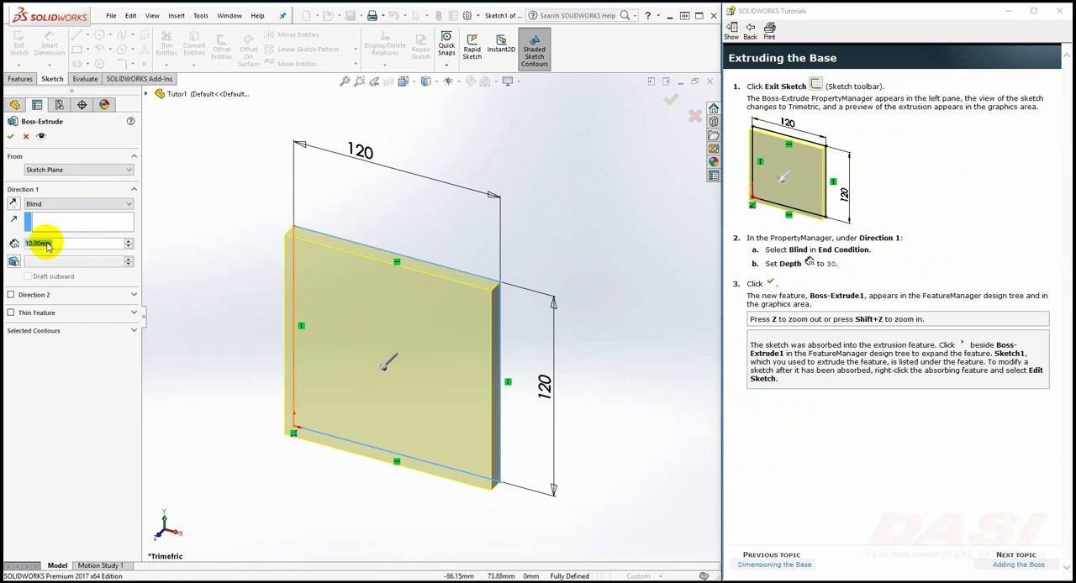
pyautogui.write('30')
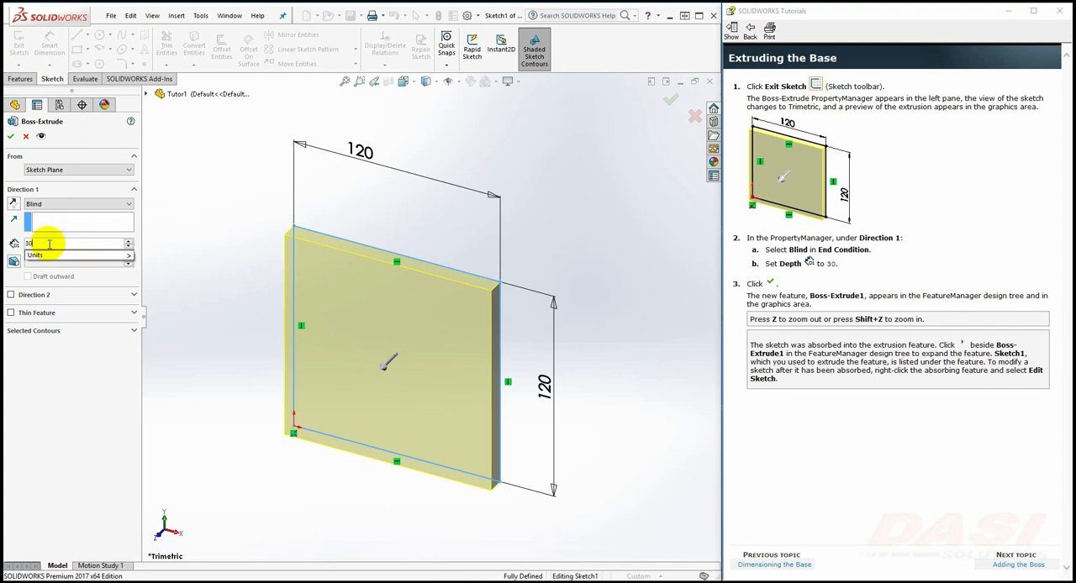
pyautogui.press('Return')
pyautogui.click(11, 136)
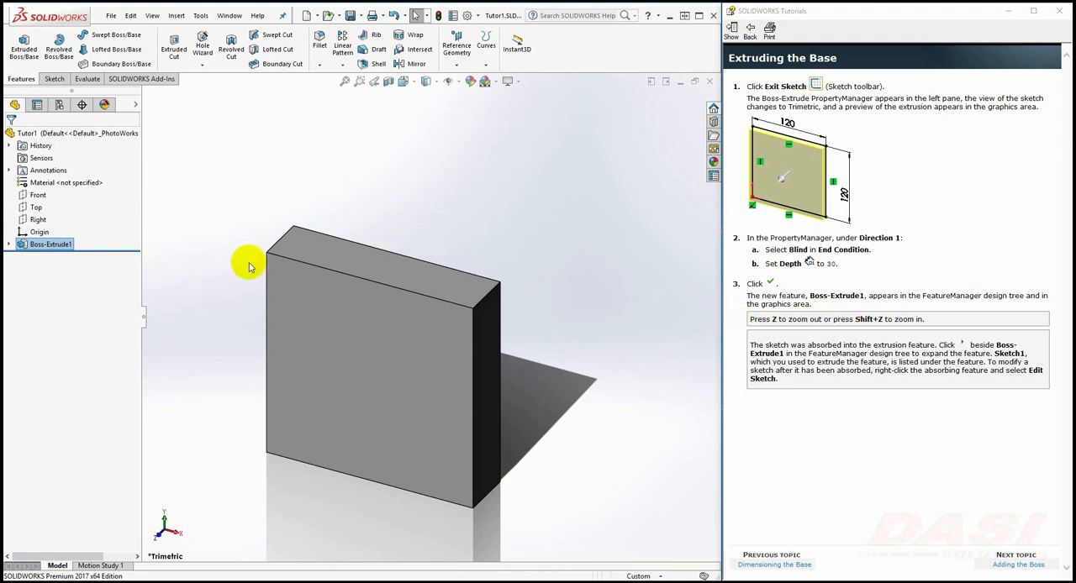
# Inspect the extruded base block at smaller and larger zoom levels
pyautogui.click(211, 279)
pyautogui.press('z')
pyautogui.hotkey('shift', 'z')
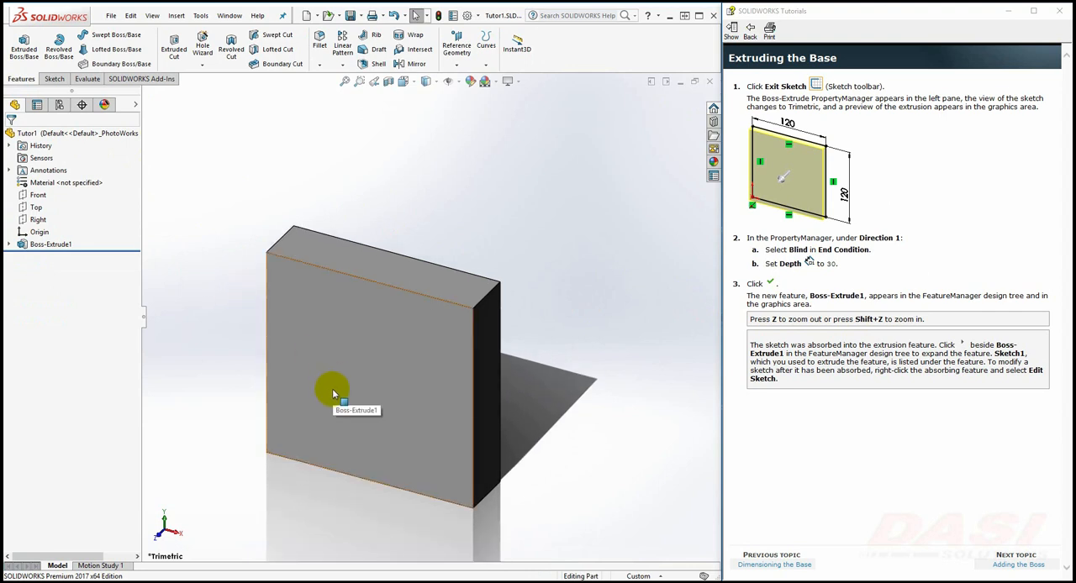
pyautogui.scroll(3, 332, 389)
pyautogui.scroll(-3, 392, 345)
pyautogui.scroll(3, 370, 348)
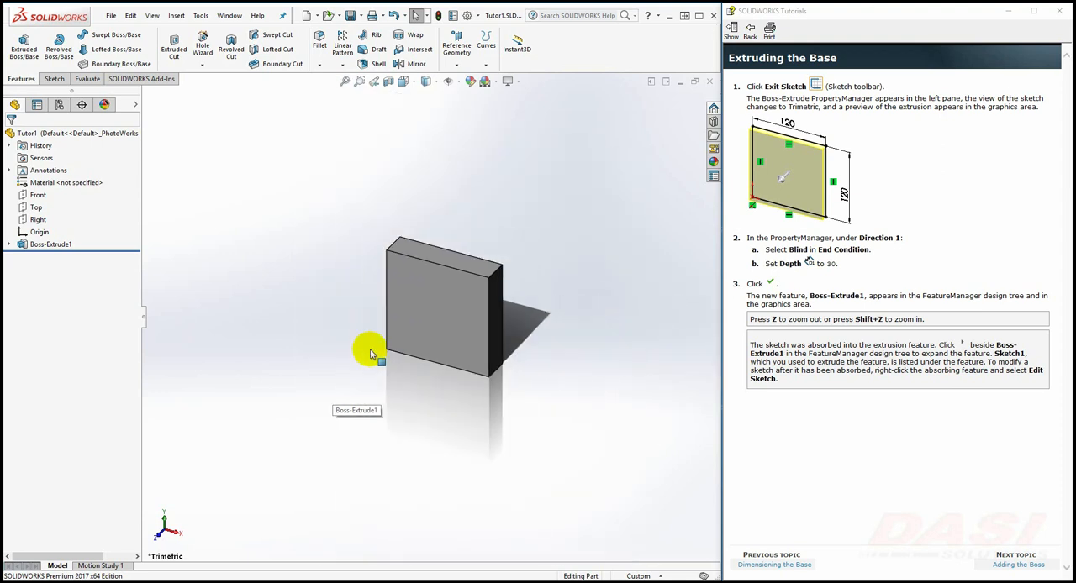
pyautogui.scroll(-5, 311, 409)
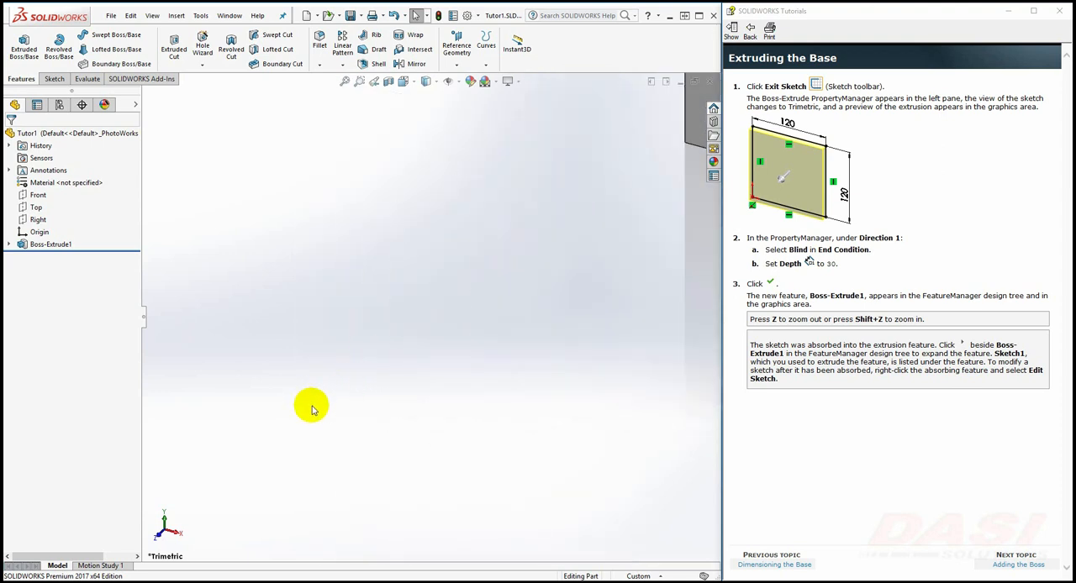
pyautogui.scroll(5, 311, 408)
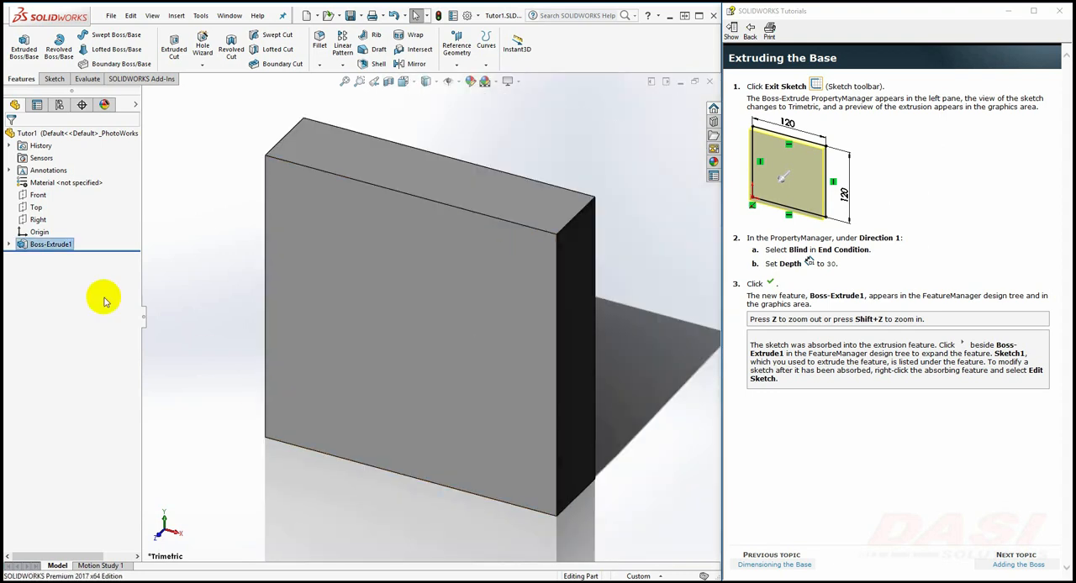
# Expand the extruded base feature to show its absorbed sketch, and advance the tutorial to Sketching and Dimensioning the Boss
pyautogui.click(10, 244)
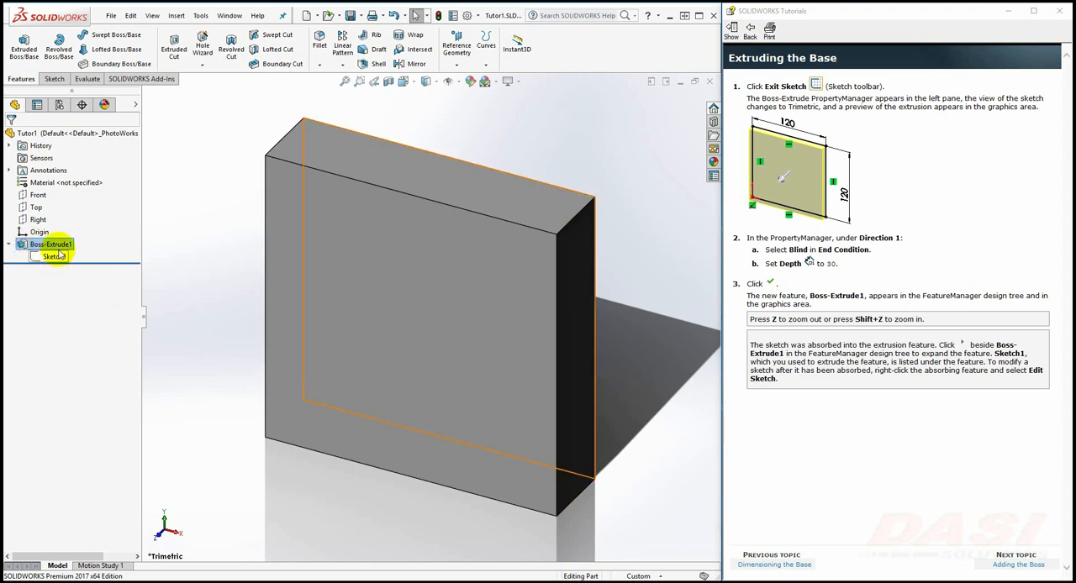
pyautogui.click(1017, 565)
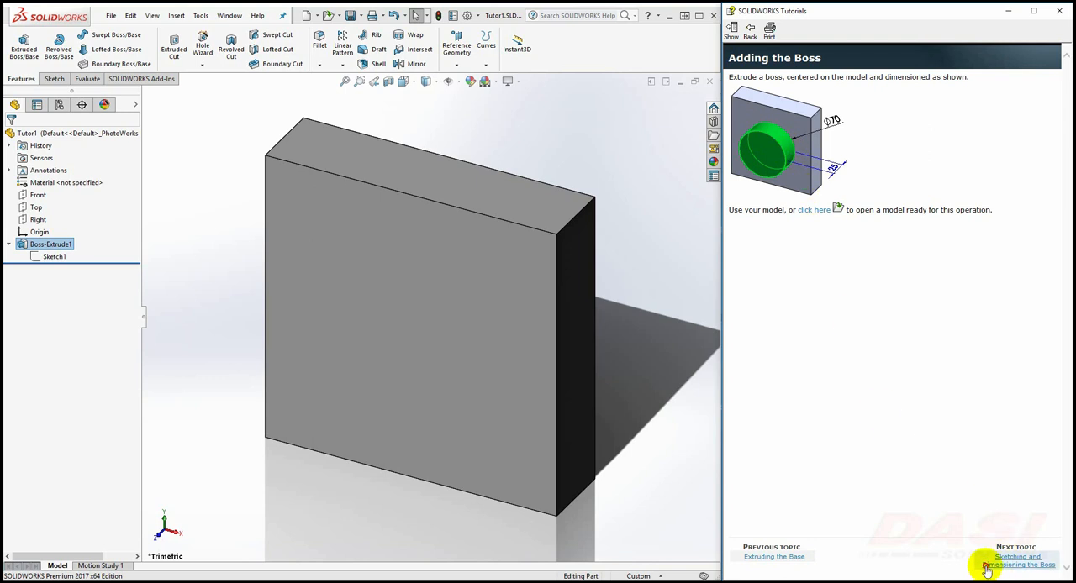
pyautogui.click(1019, 562)
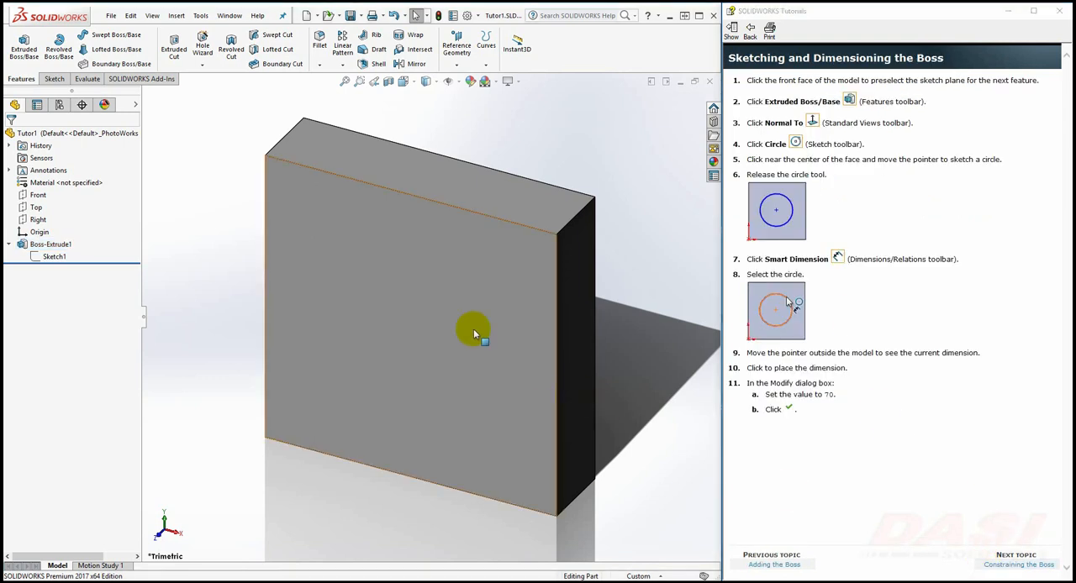
# Start an Extruded Boss/Base sketch on the block's front face and draw a circle about 75 mm in diameter near the face's center
pyautogui.click(445, 309)
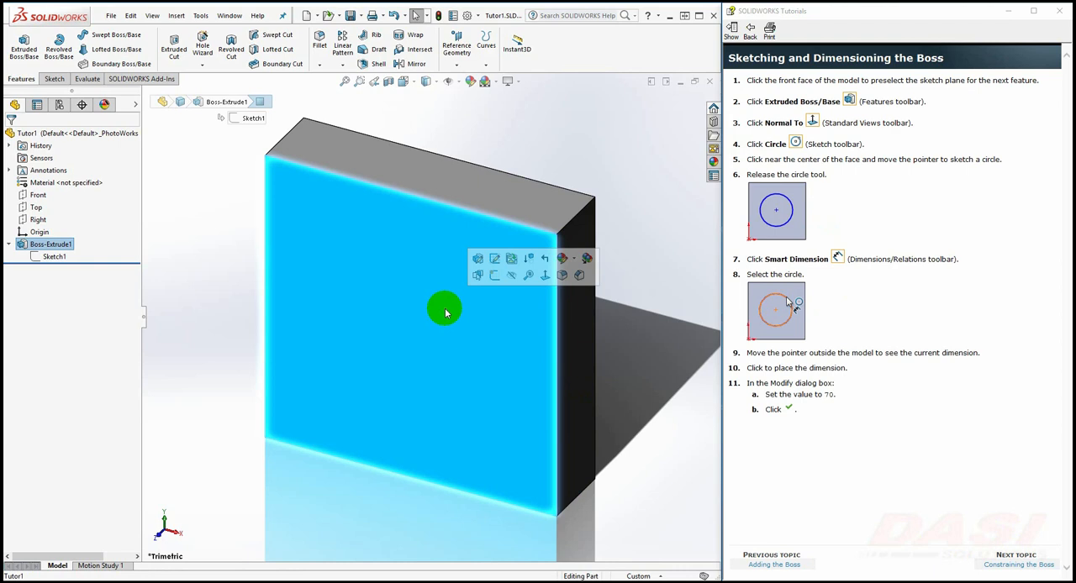
pyautogui.click(31, 65)
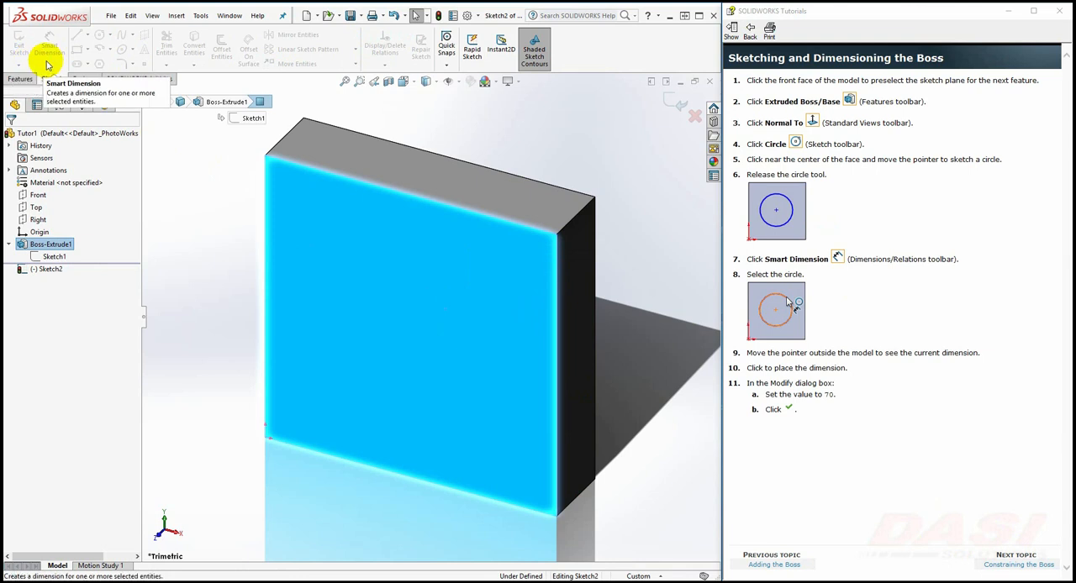
pyautogui.click(403, 81)
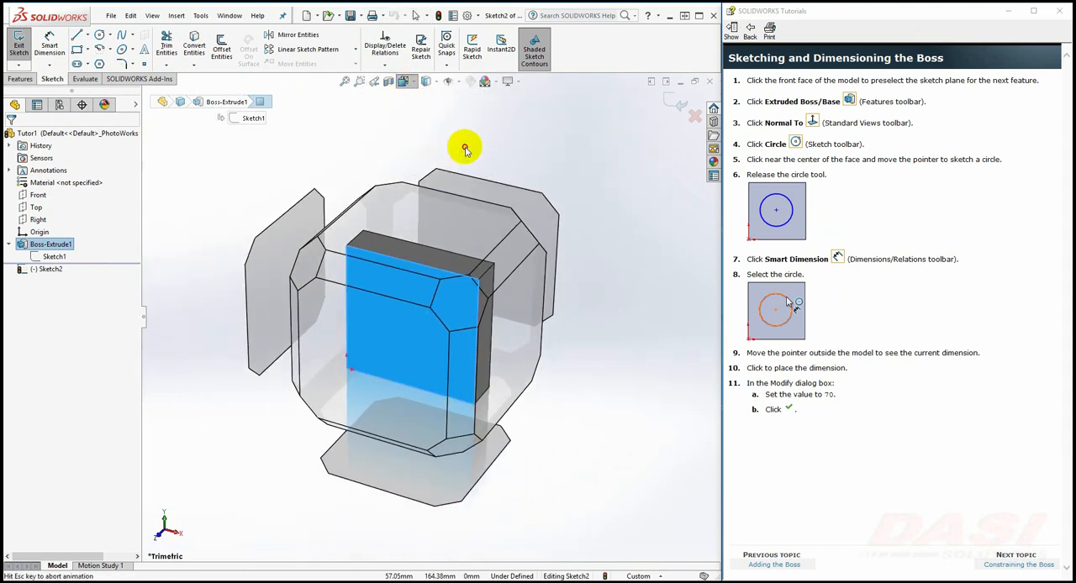
pyautogui.click(466, 147)
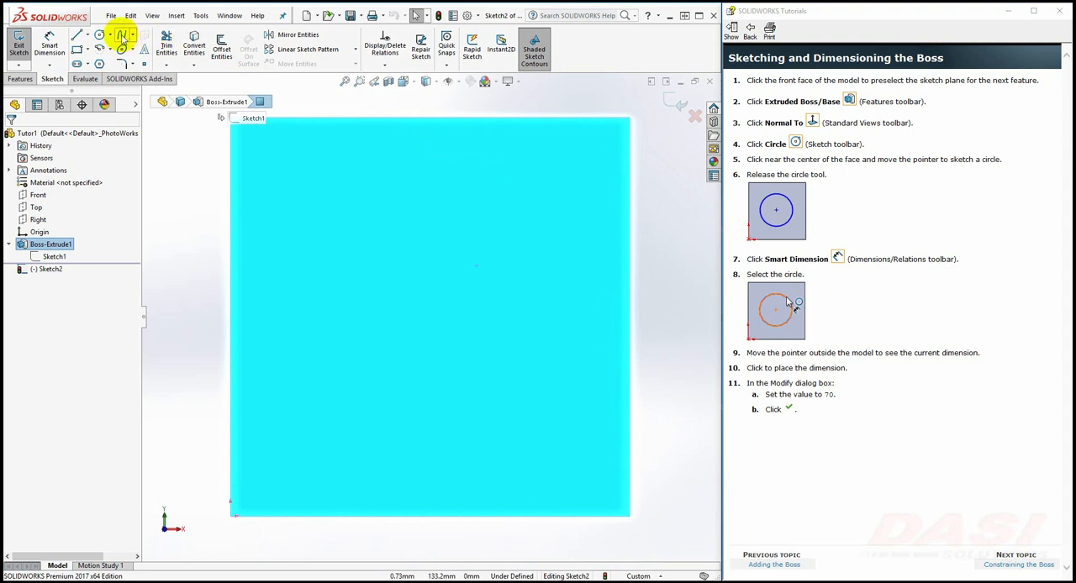
pyautogui.click(99, 37)
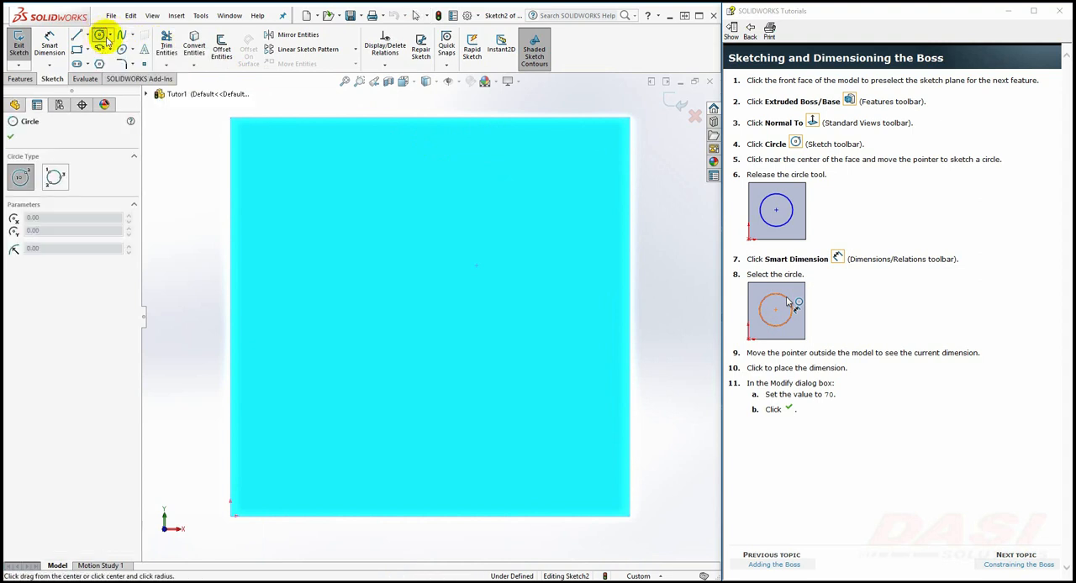
pyautogui.click(402, 311)
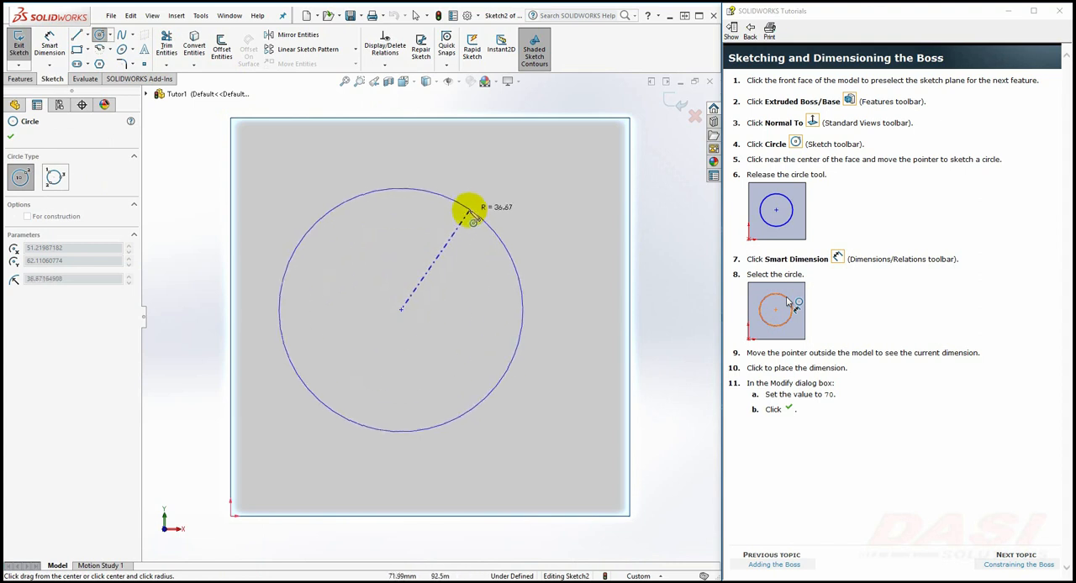
pyautogui.click(472, 208)
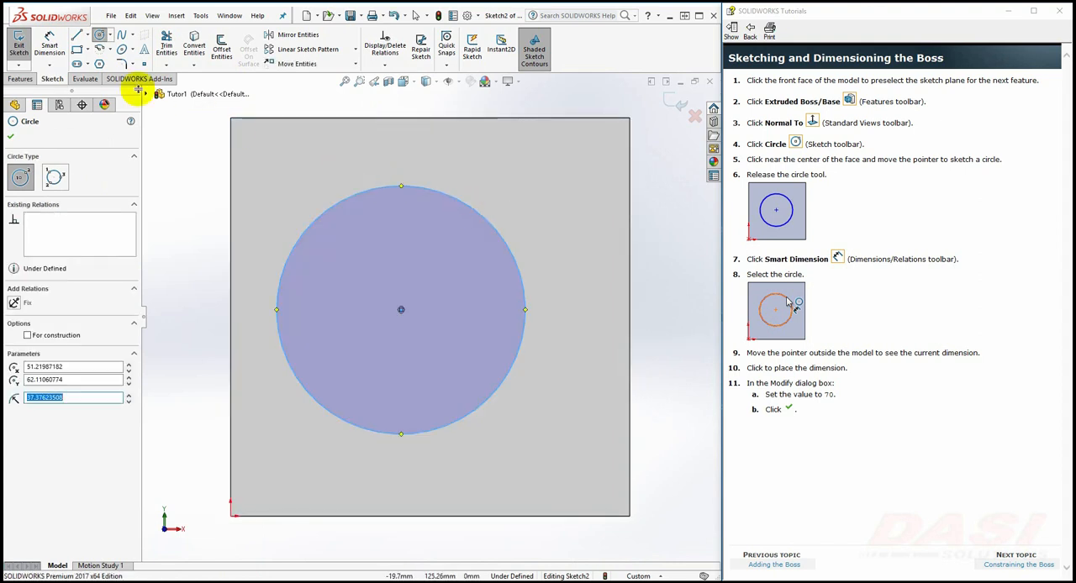
# Dimension the circle's diameter and set it to 70 mm
pyautogui.click(51, 50)
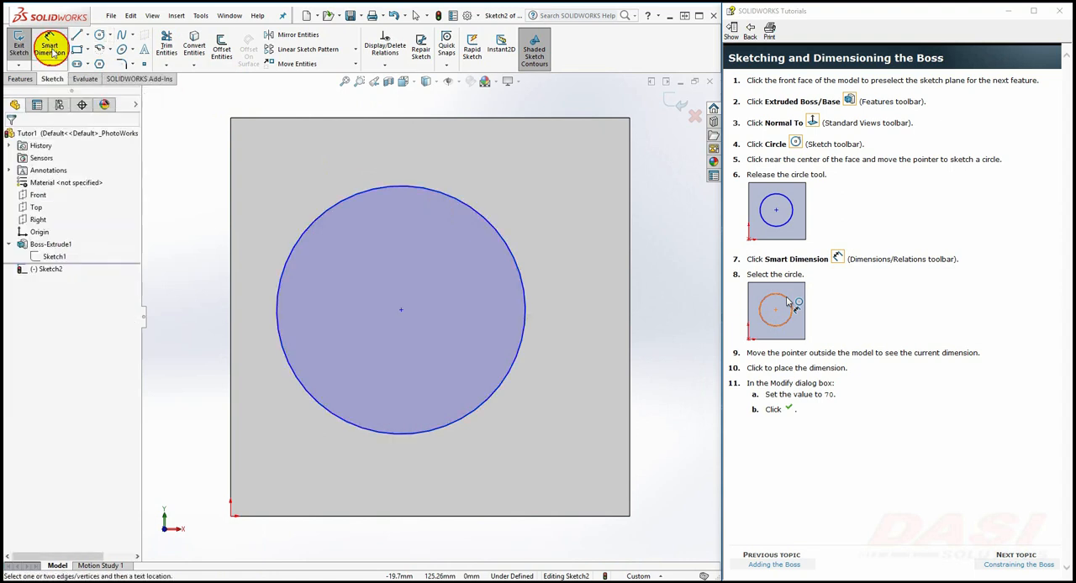
pyautogui.click(485, 223)
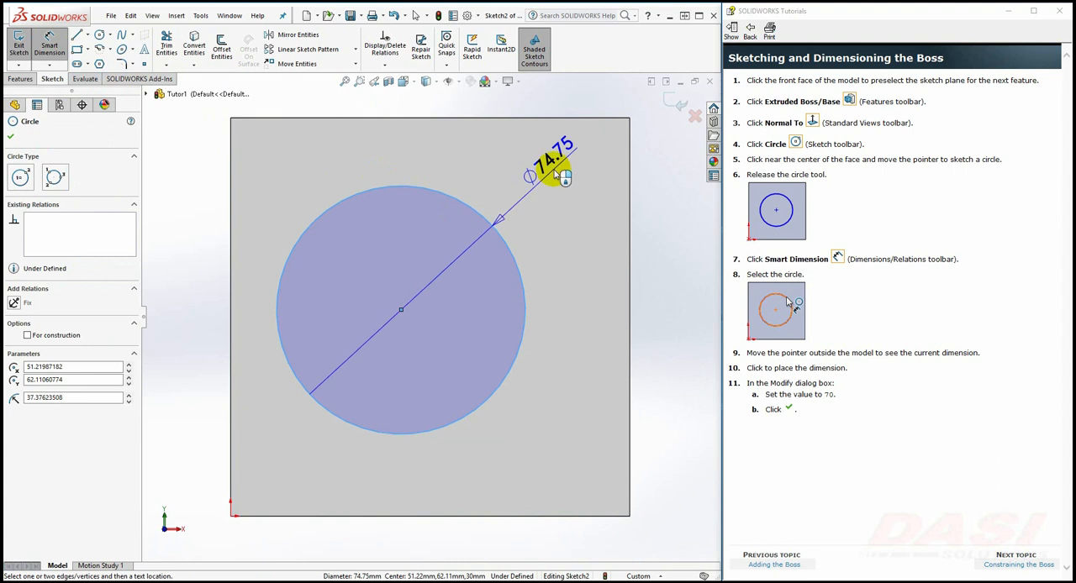
pyautogui.click(555, 174)
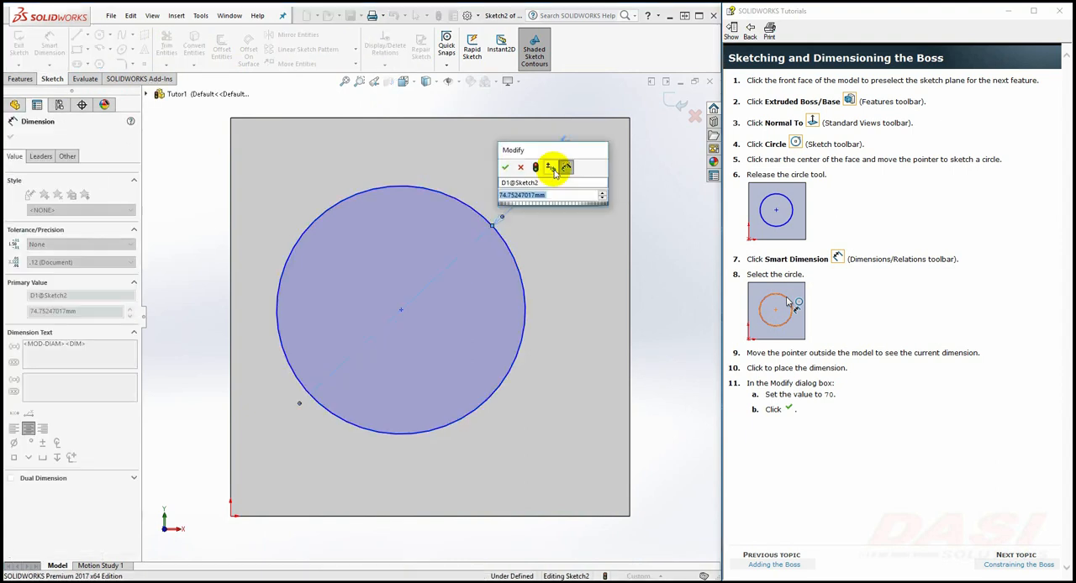
pyautogui.write('70')
pyautogui.press('Return')
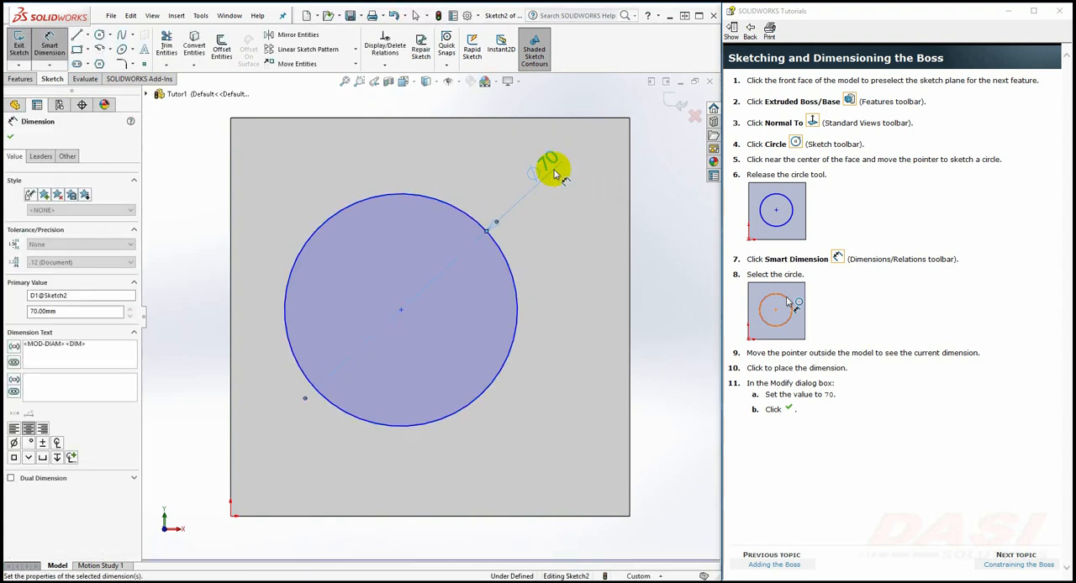
# Advance the tutorial to Constraining the Boss and dimension the circle 60 mm from the face's top edge
pyautogui.click(987, 567)
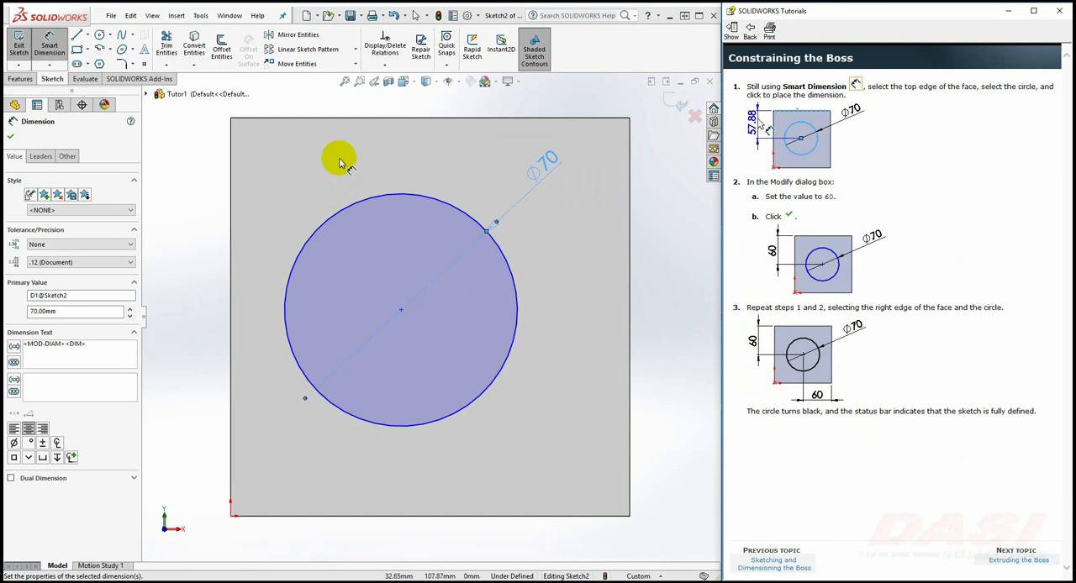
pyautogui.click(353, 206)
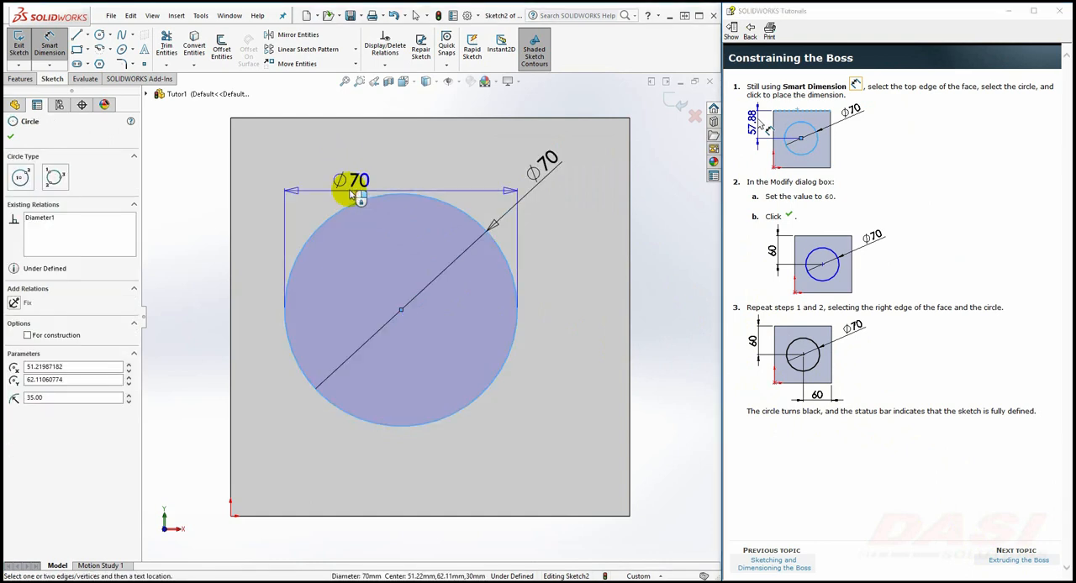
pyautogui.click(347, 118)
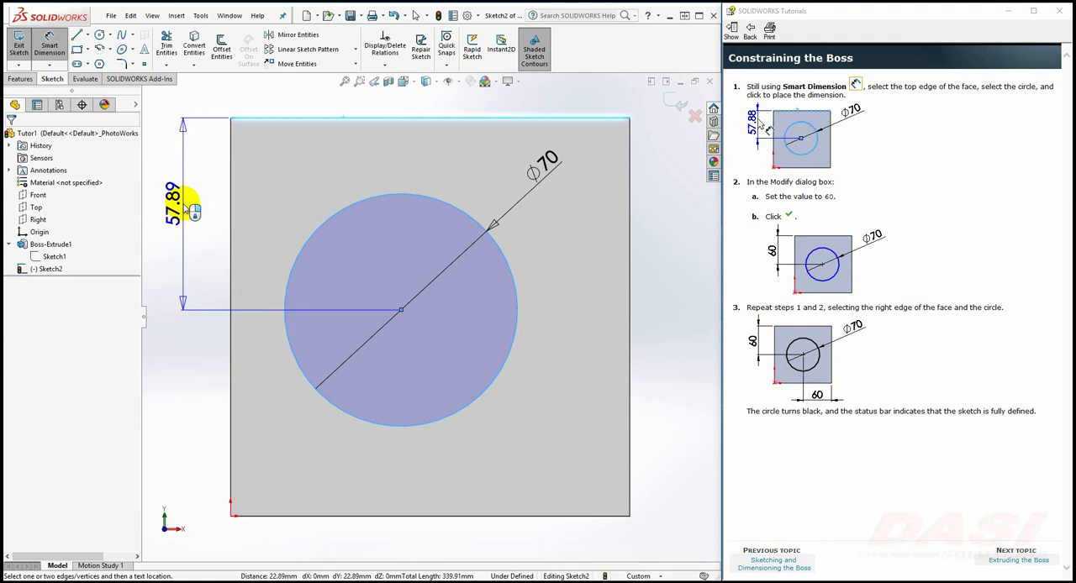
pyautogui.click(186, 209)
pyautogui.write('60')
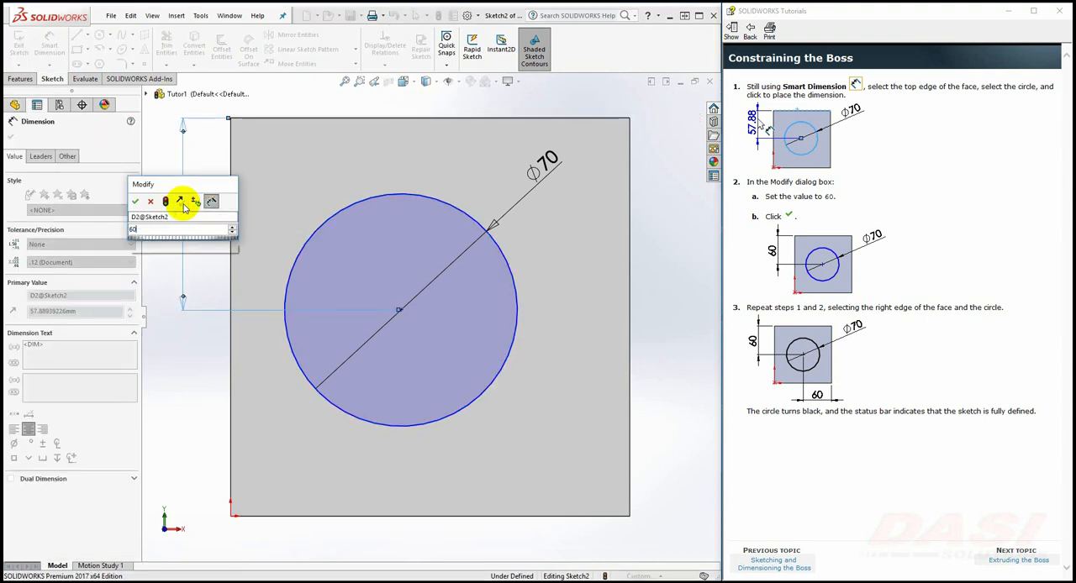
pyautogui.press('Return')
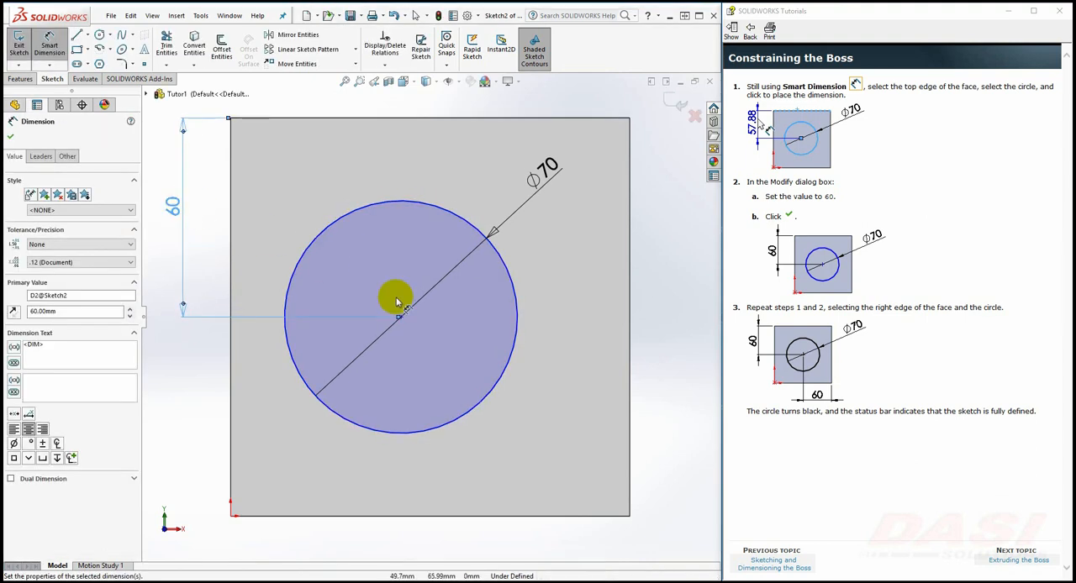
# Dimension the circle's distance from the face's right edge and set it to 60 mm
pyautogui.click(515, 338)
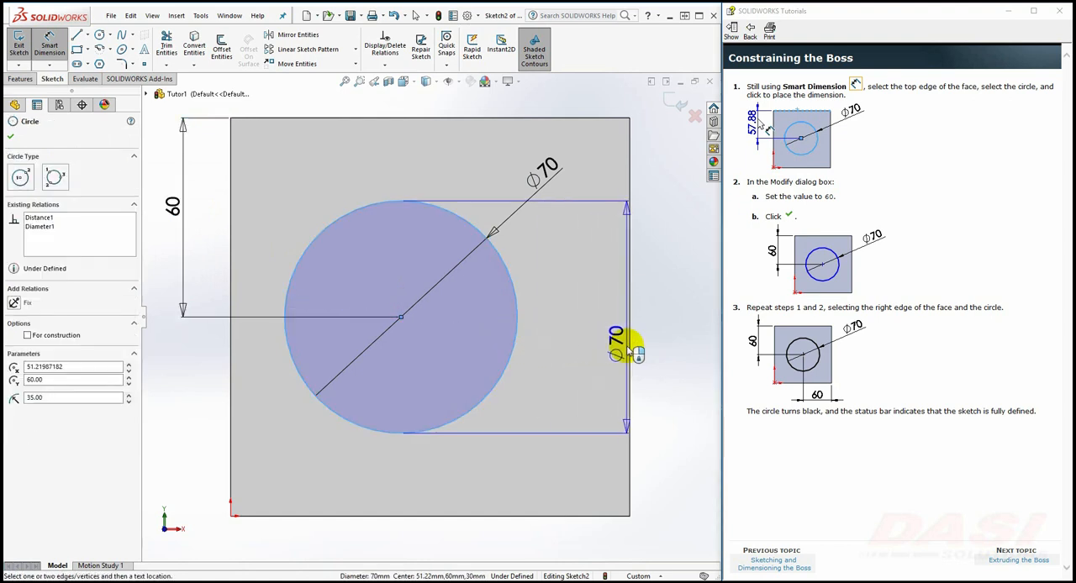
pyautogui.click(628, 347)
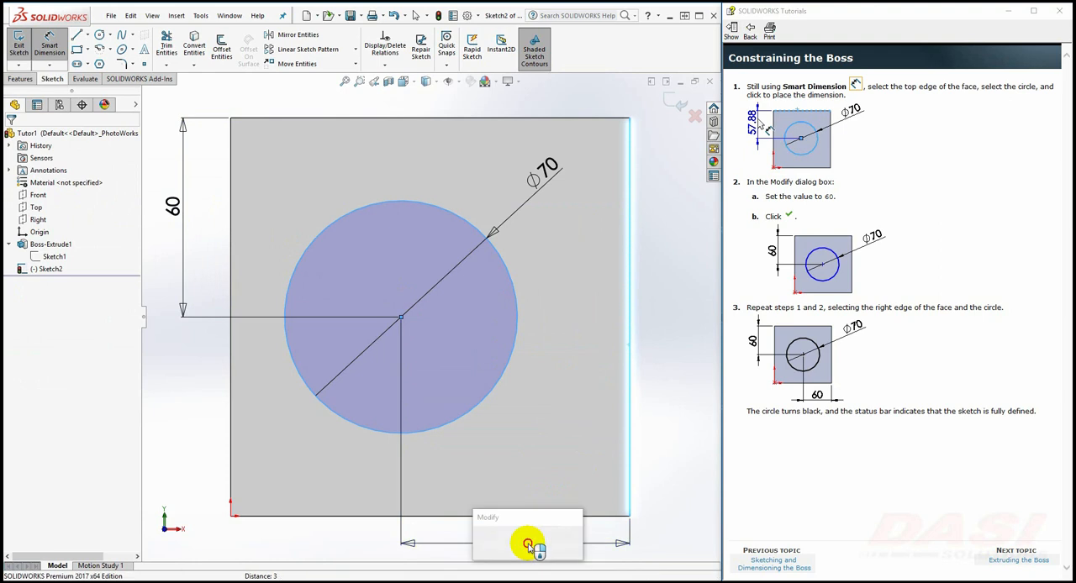
pyautogui.click(542, 547)
pyautogui.write('60')
pyautogui.press('Return')
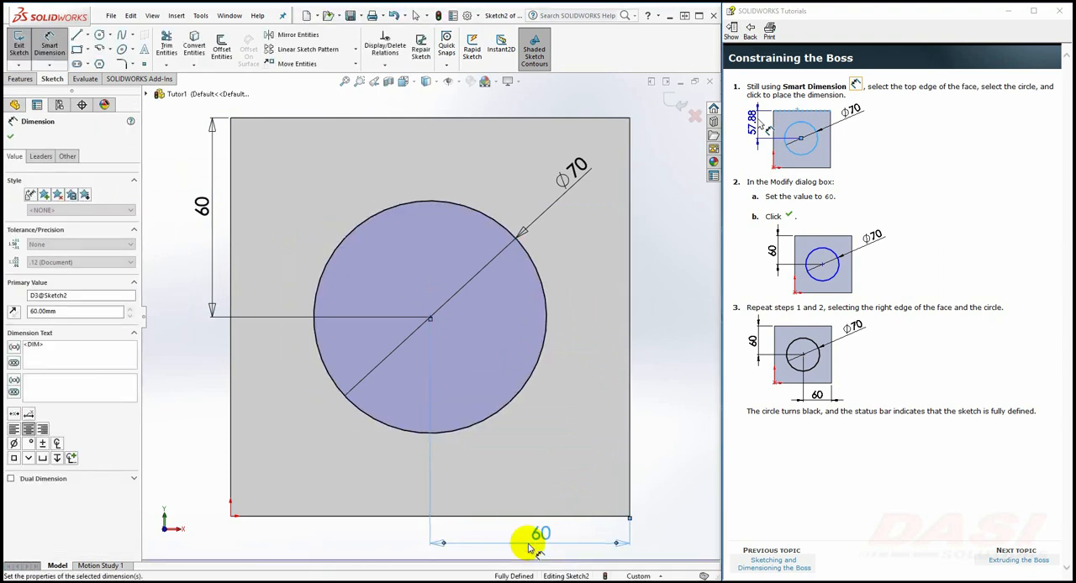
# Following the tutorial's Extruding the Boss topic, exit the sketch and extrude the circle with a Blind depth of 25 mm
pyautogui.click(996, 566)
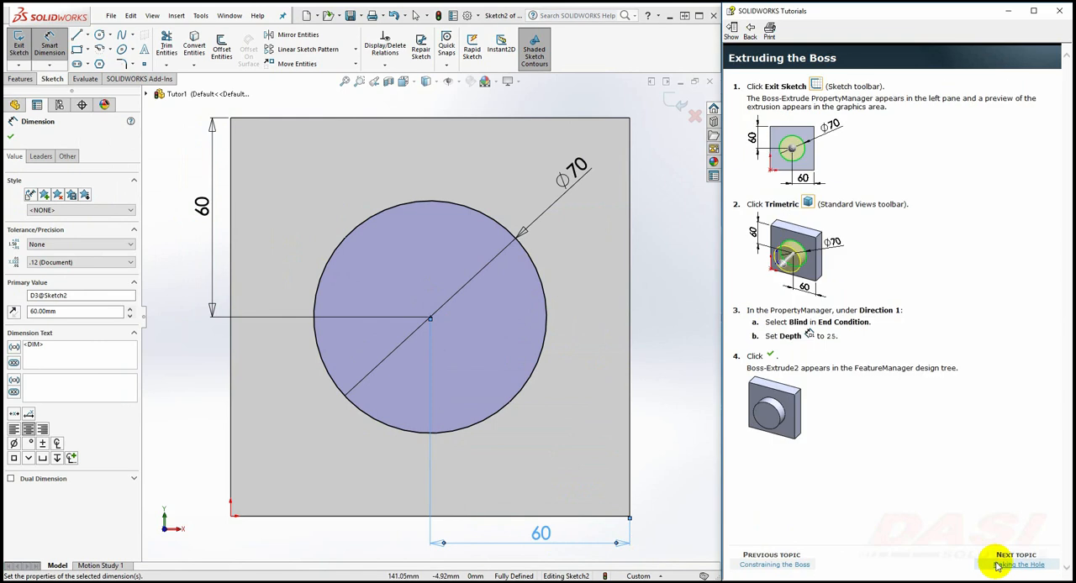
pyautogui.click(21, 49)
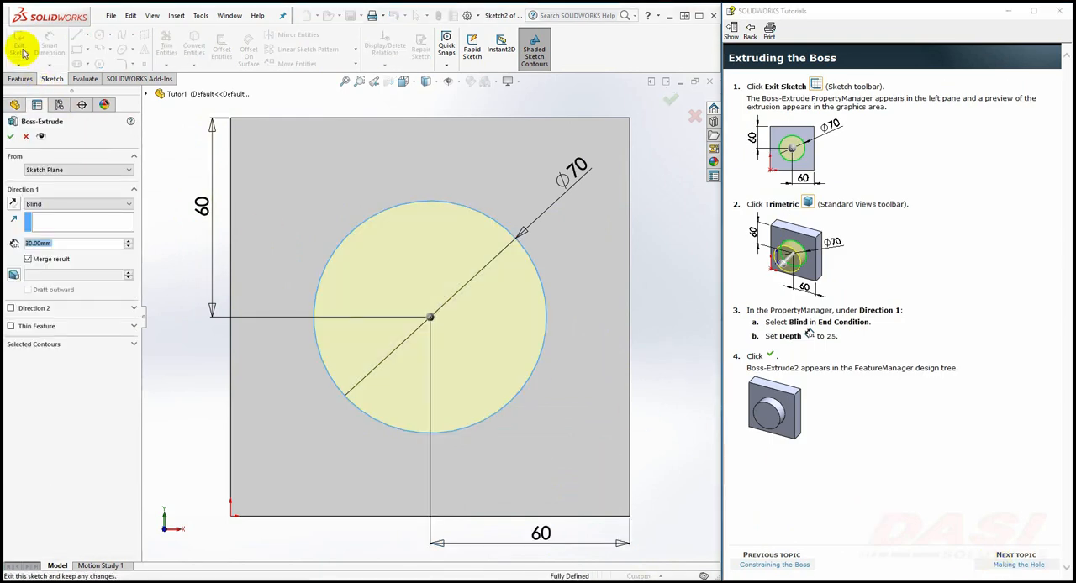
pyautogui.click(404, 84)
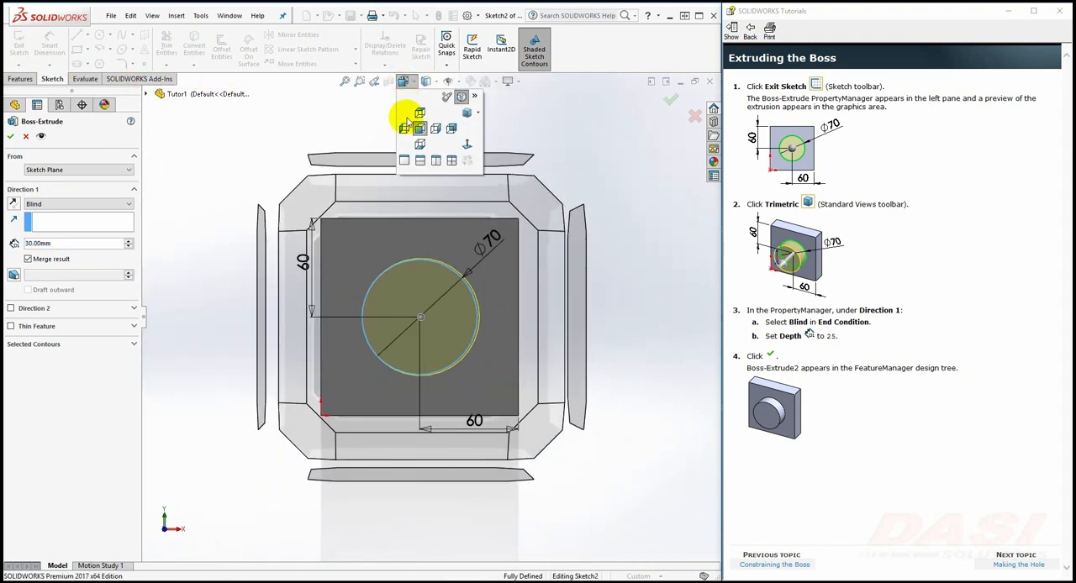
pyautogui.click(477, 112)
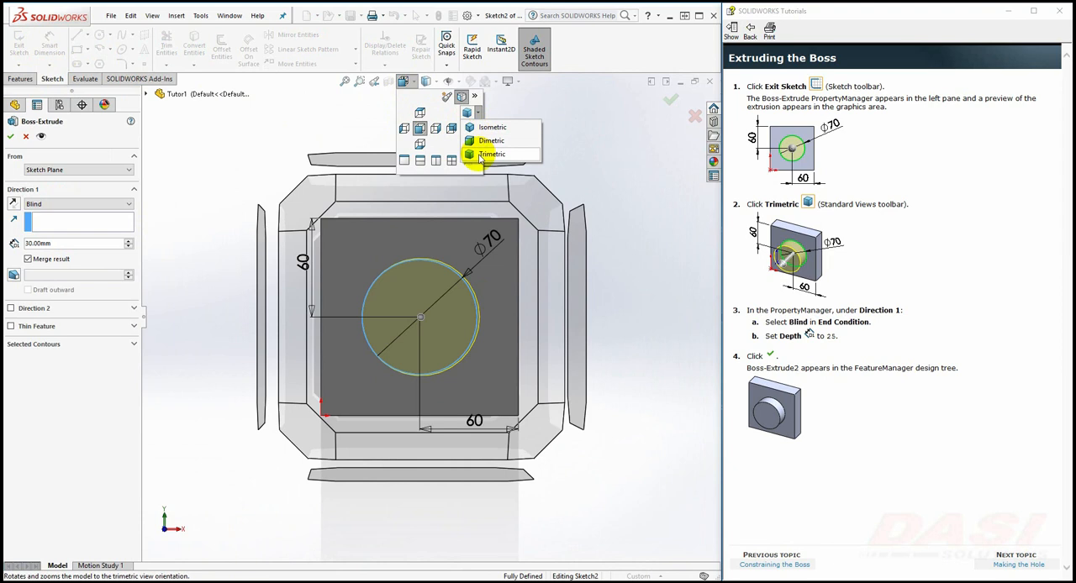
pyautogui.click(481, 155)
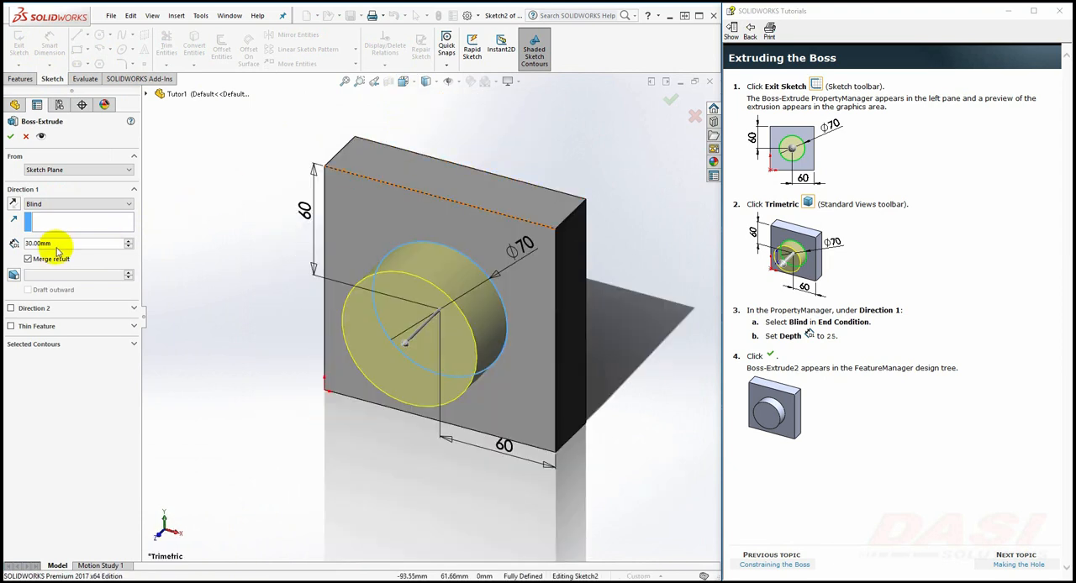
pyautogui.click(49, 243)
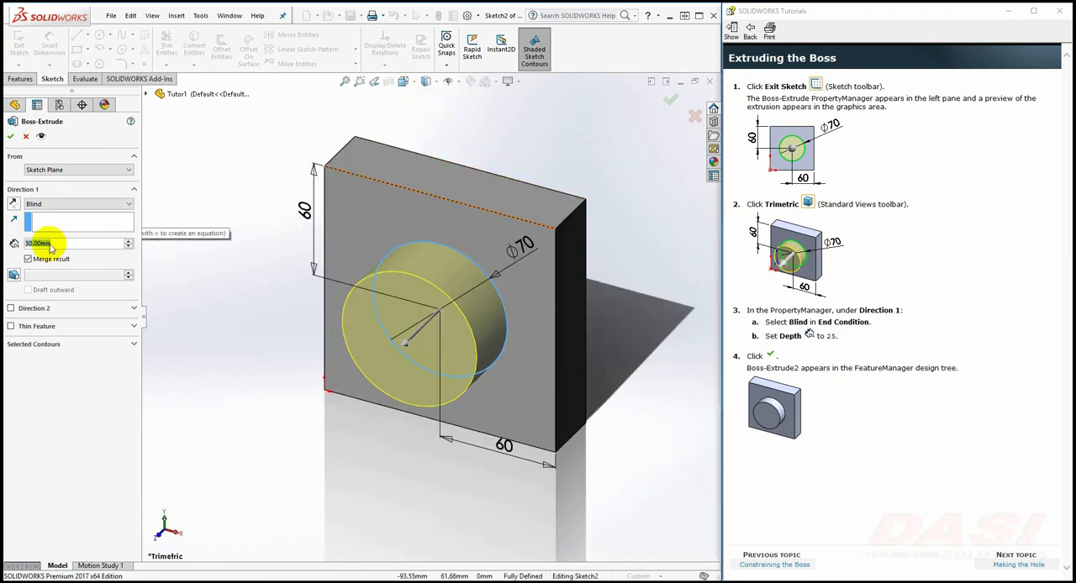
pyautogui.write('25')
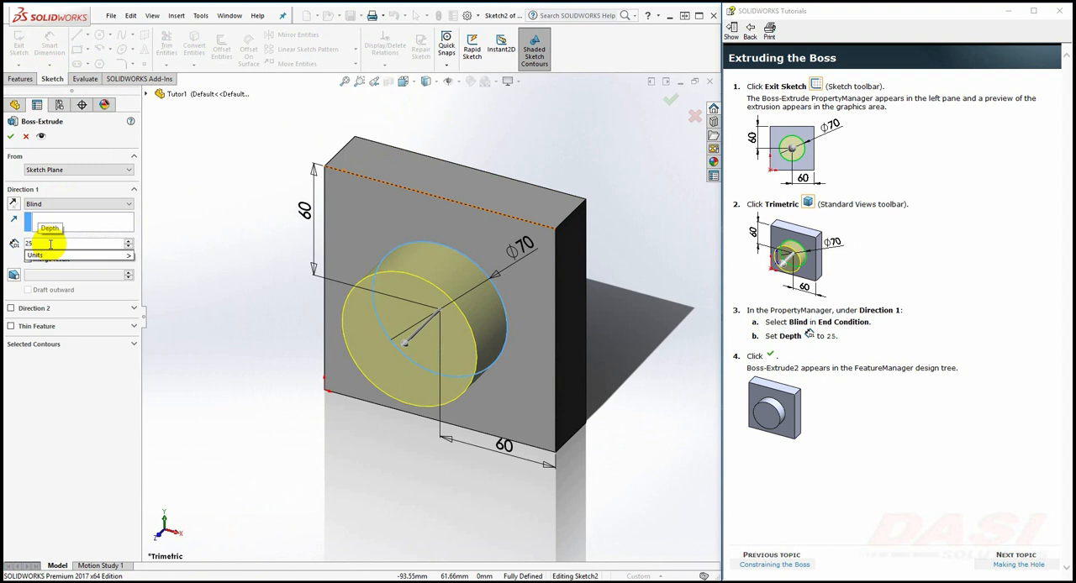
pyautogui.press('Return')
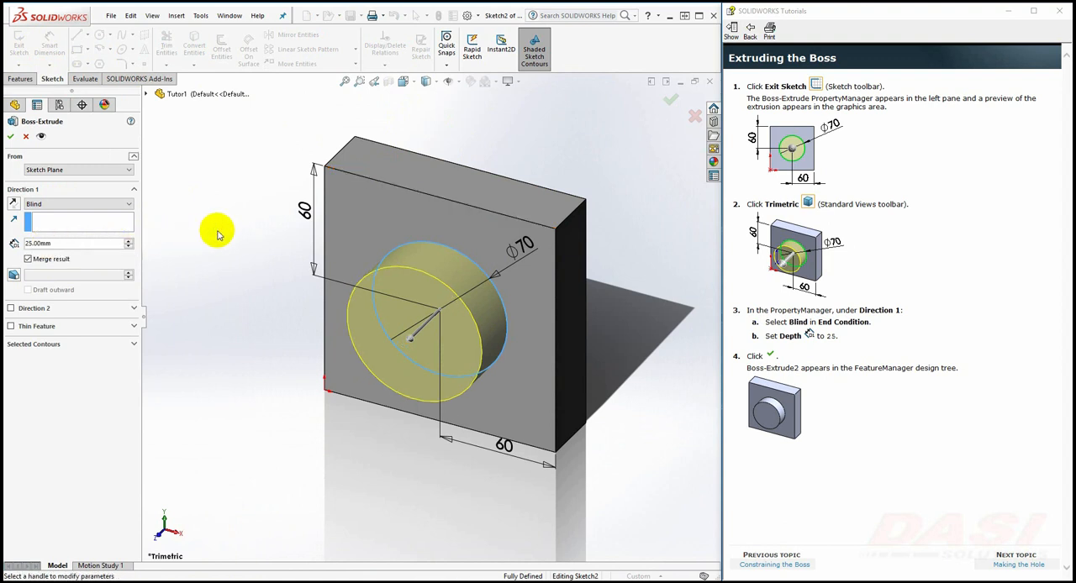
pyautogui.click(10, 137)
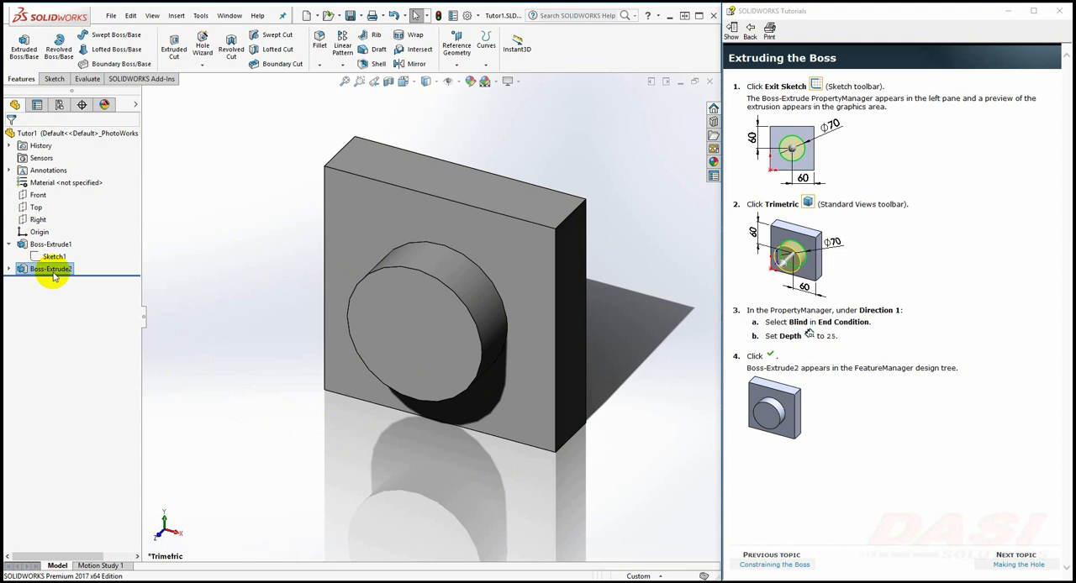
# Advance the tutorial to Sketching the Hole and start an Extruded Cut sketch on the boss's front face, viewed Normal To
pyautogui.click(989, 564)
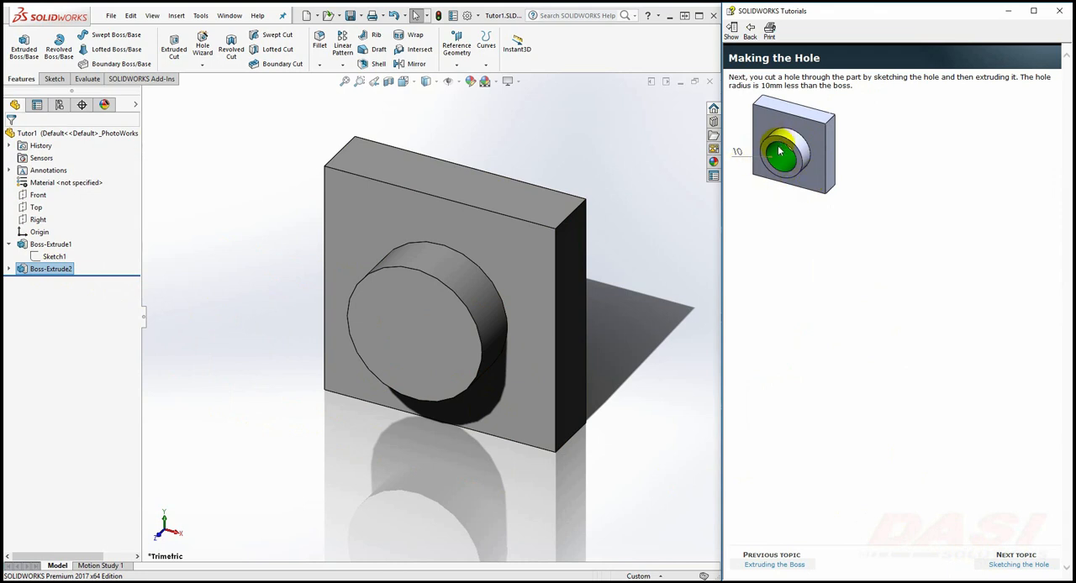
pyautogui.click(988, 564)
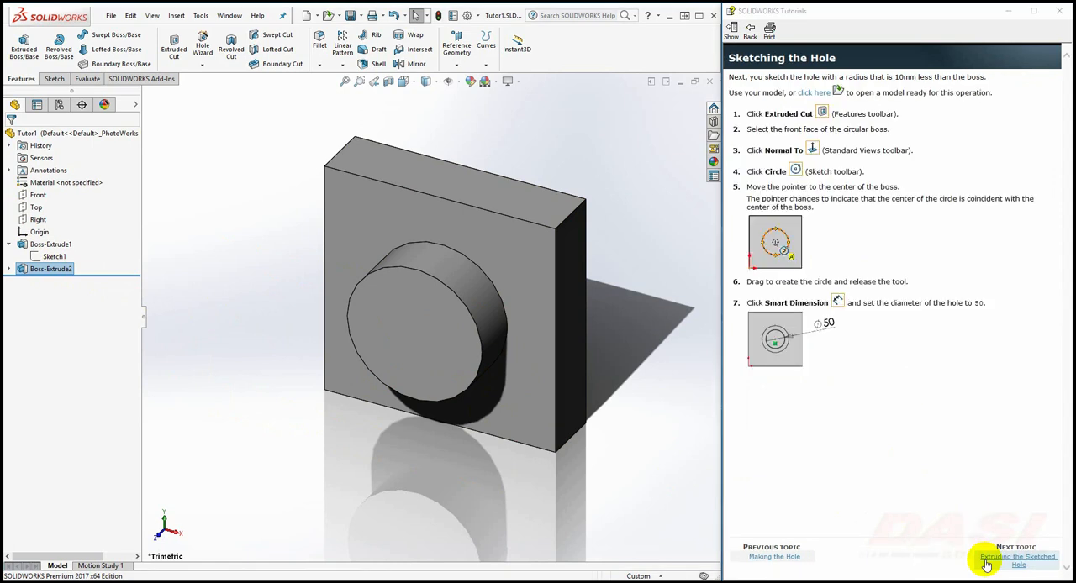
pyautogui.click(178, 55)
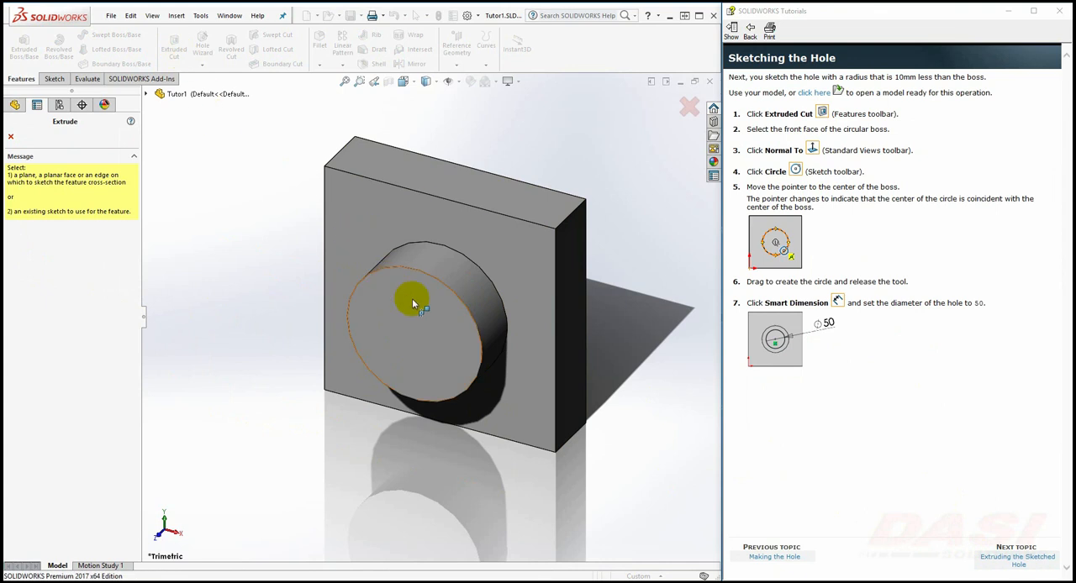
pyautogui.click(440, 337)
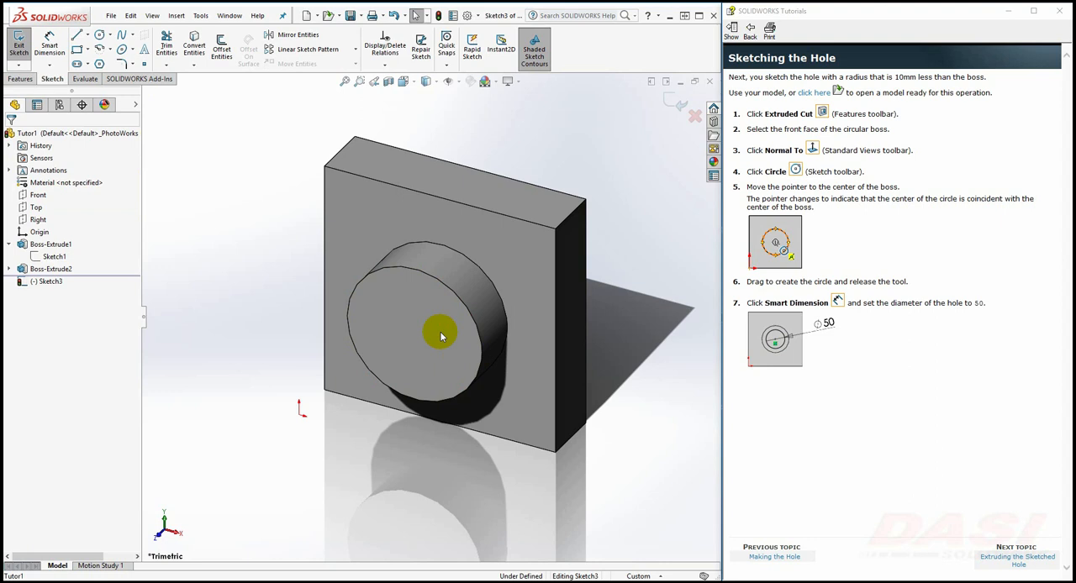
pyautogui.click(410, 82)
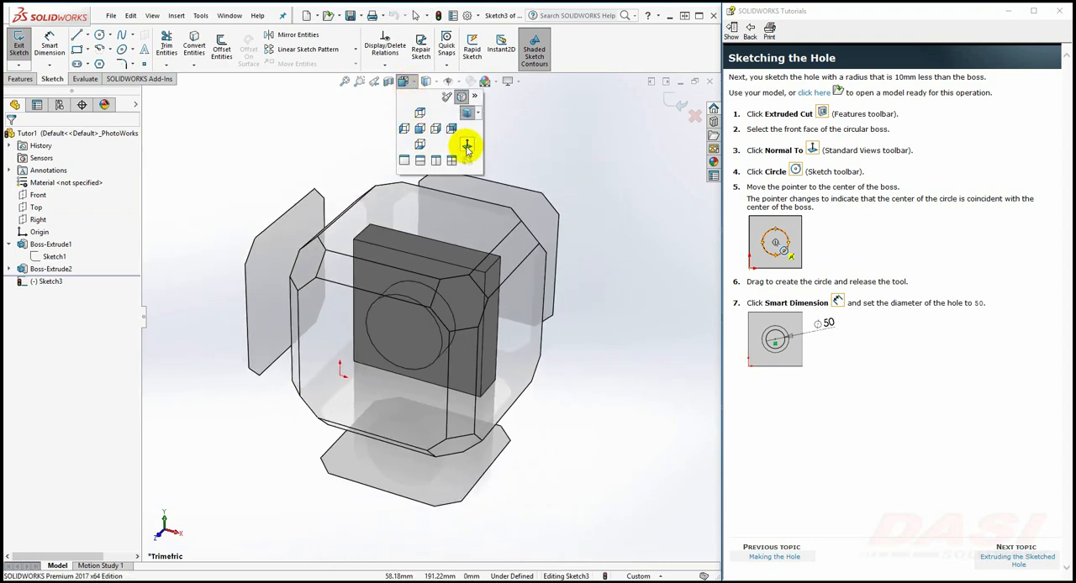
pyautogui.click(466, 148)
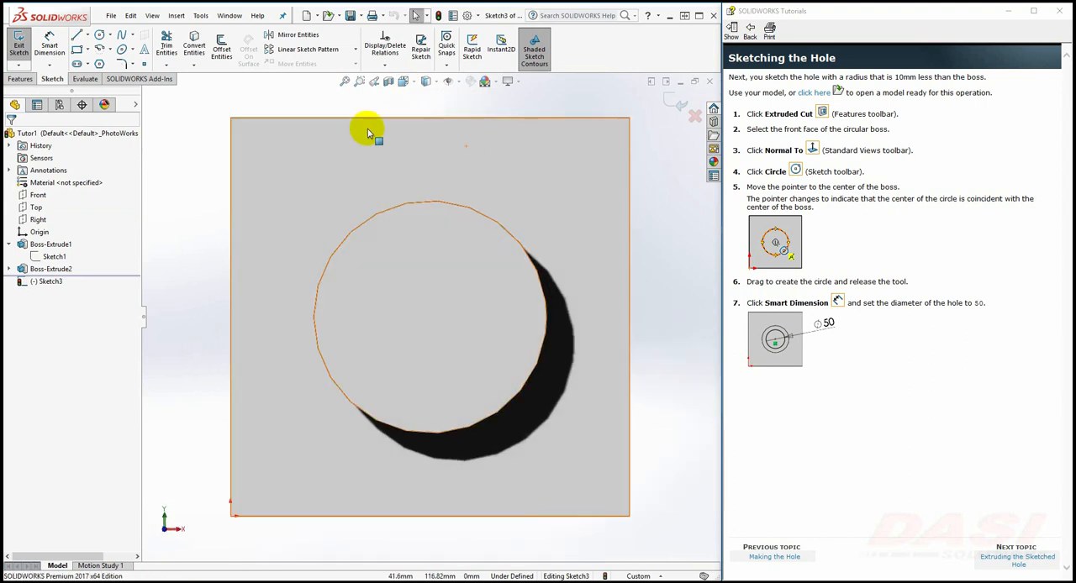
# Sketch a circle centred on the boss and dimension its diameter to 50 mm
pyautogui.click(100, 37)
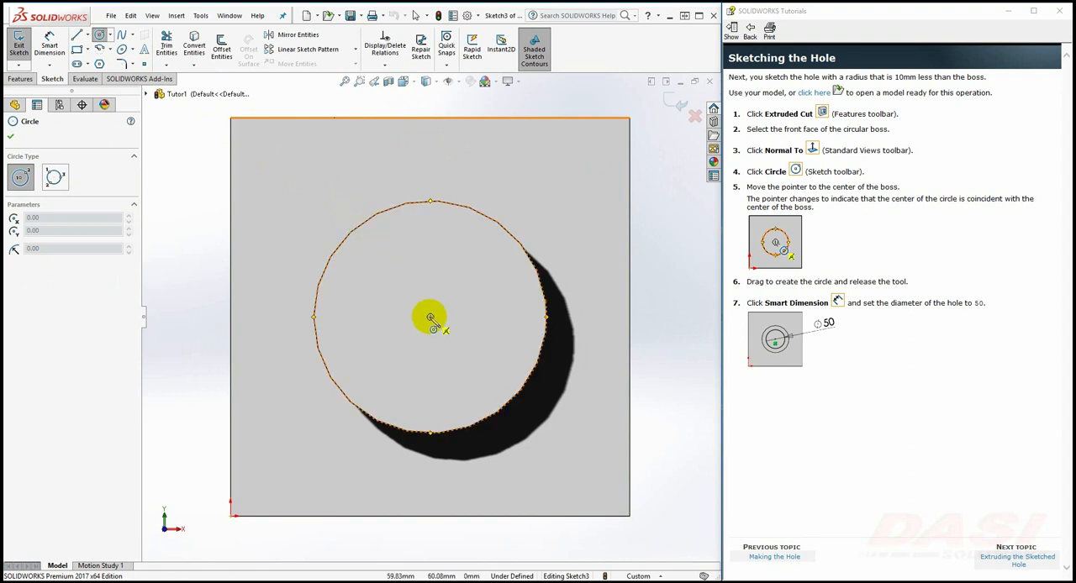
pyautogui.moveTo(430, 318); pyautogui.dragTo(484, 261)
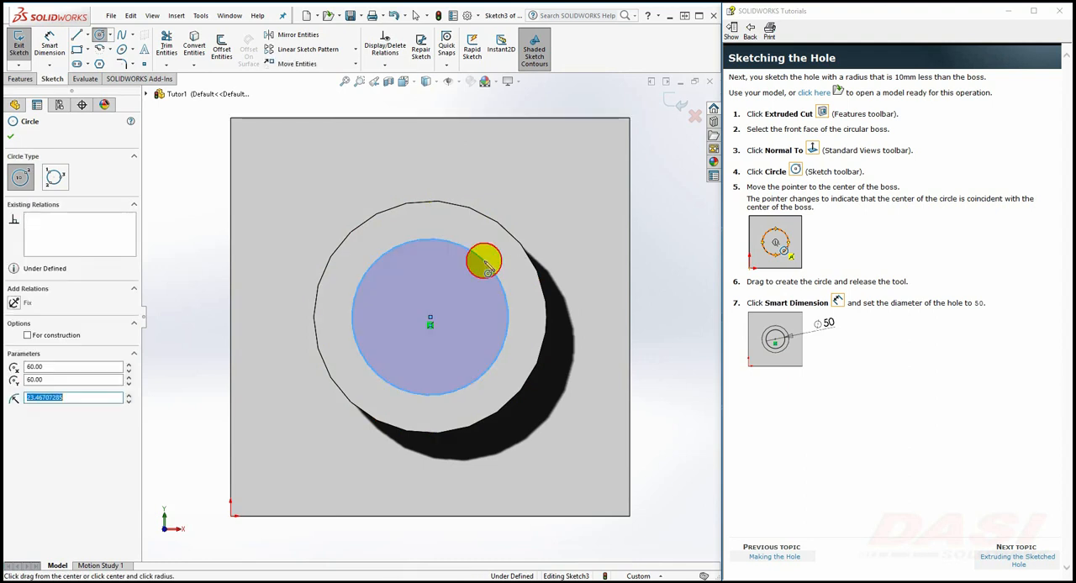
pyautogui.click(51, 48)
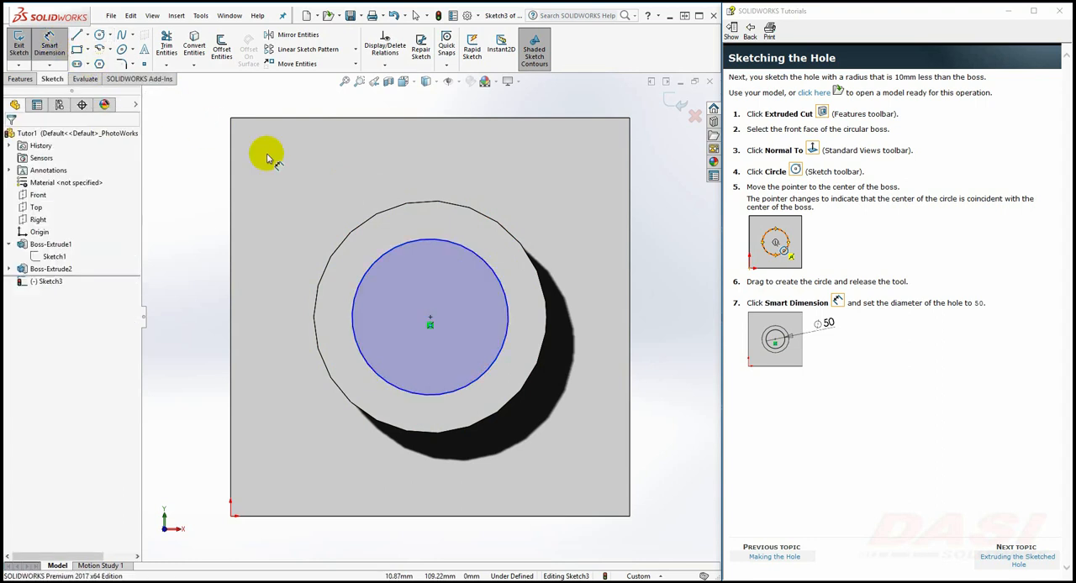
pyautogui.click(485, 262)
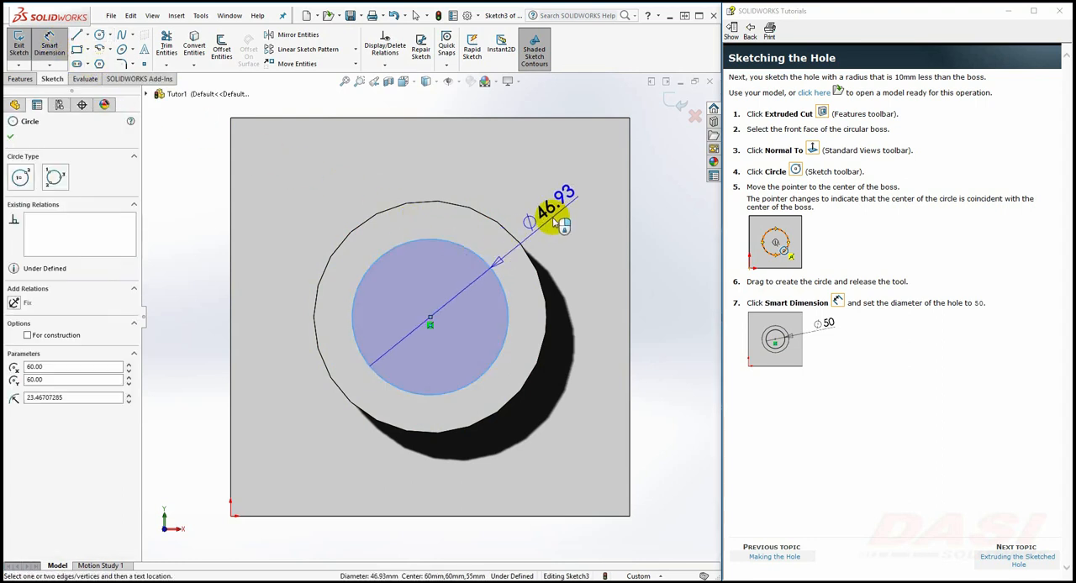
pyautogui.click(555, 210)
pyautogui.write('50')
pyautogui.press('Return')
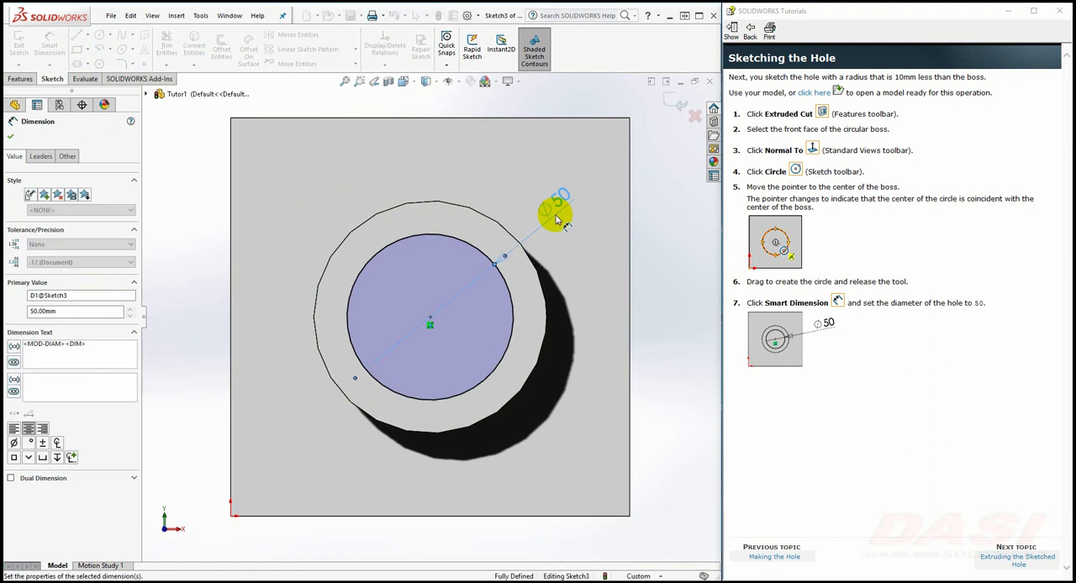
# Following the tutorial's Extruding the Sketched Hole topic, exit the sketch, switch to the Trimetric view and cut the circle Through All
pyautogui.click(993, 560)
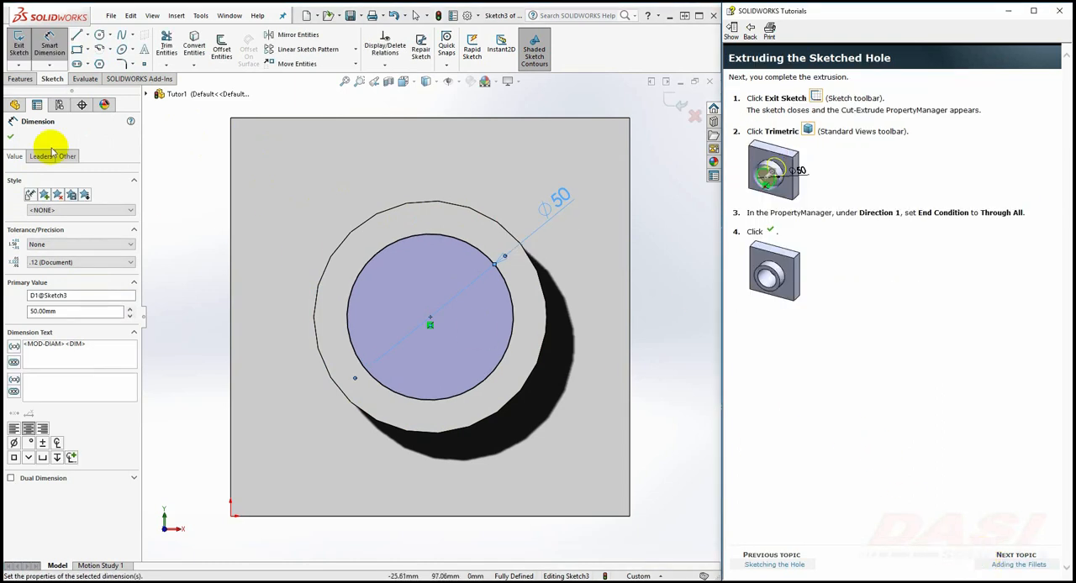
pyautogui.click(19, 50)
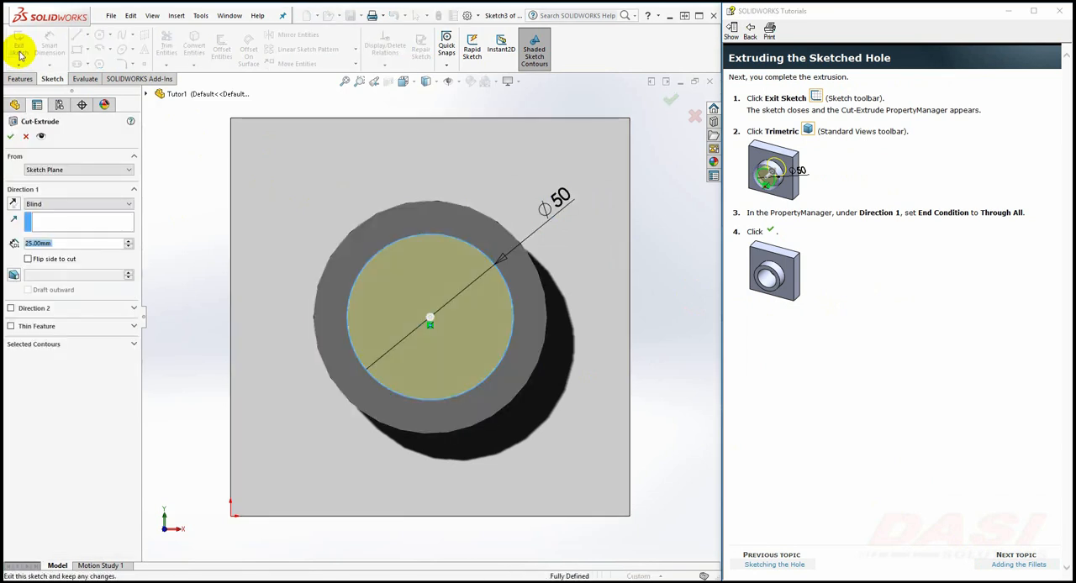
pyautogui.click(405, 80)
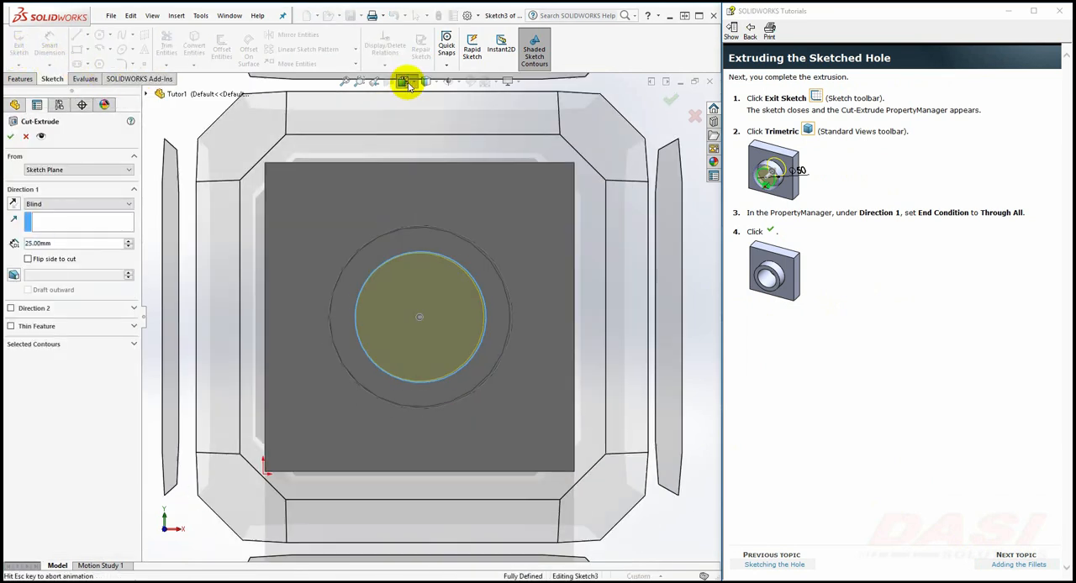
pyautogui.click(477, 111)
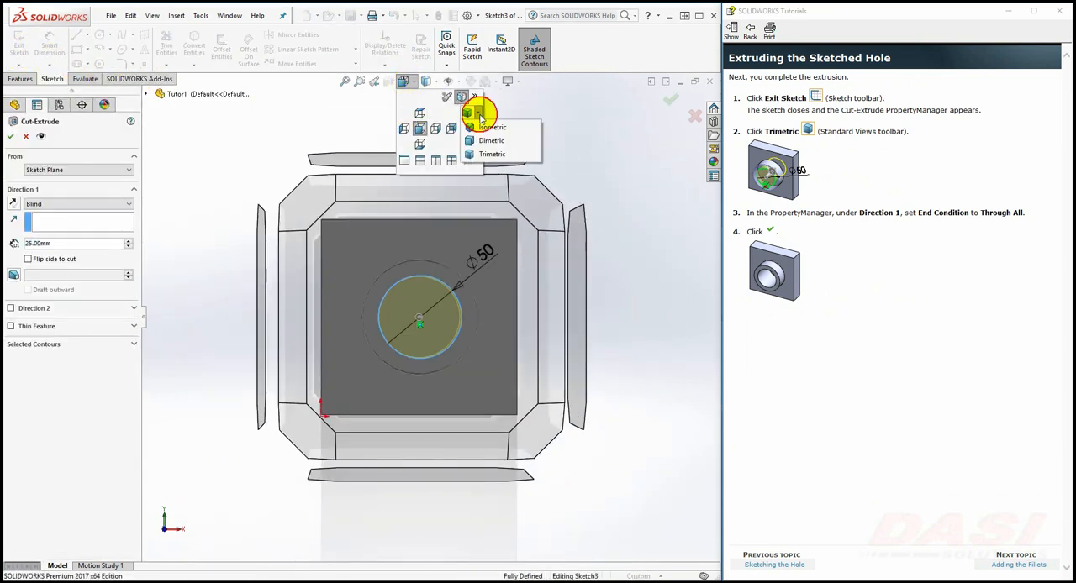
pyautogui.click(484, 155)
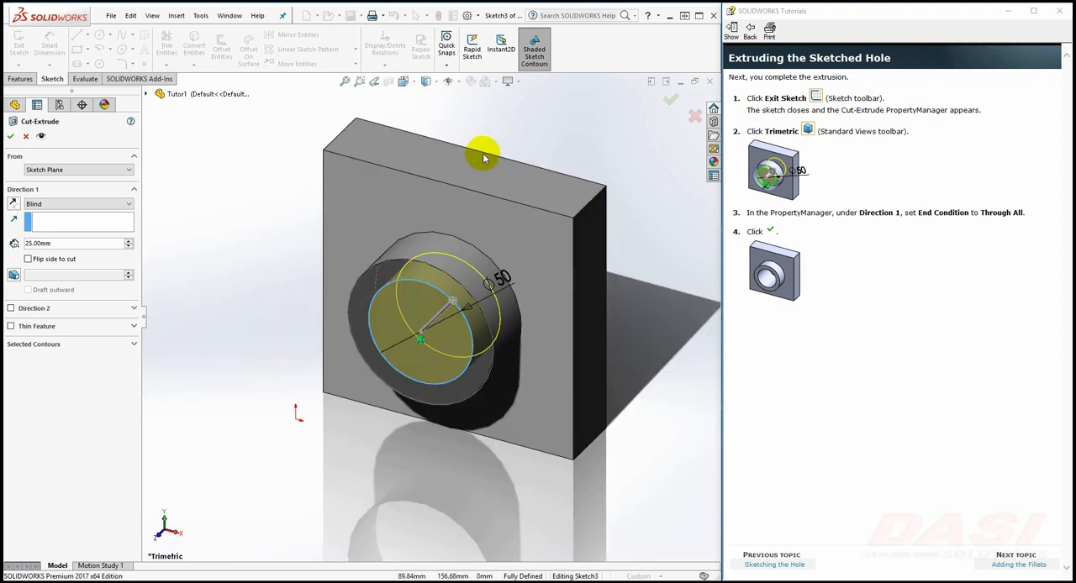
pyautogui.click(80, 204)
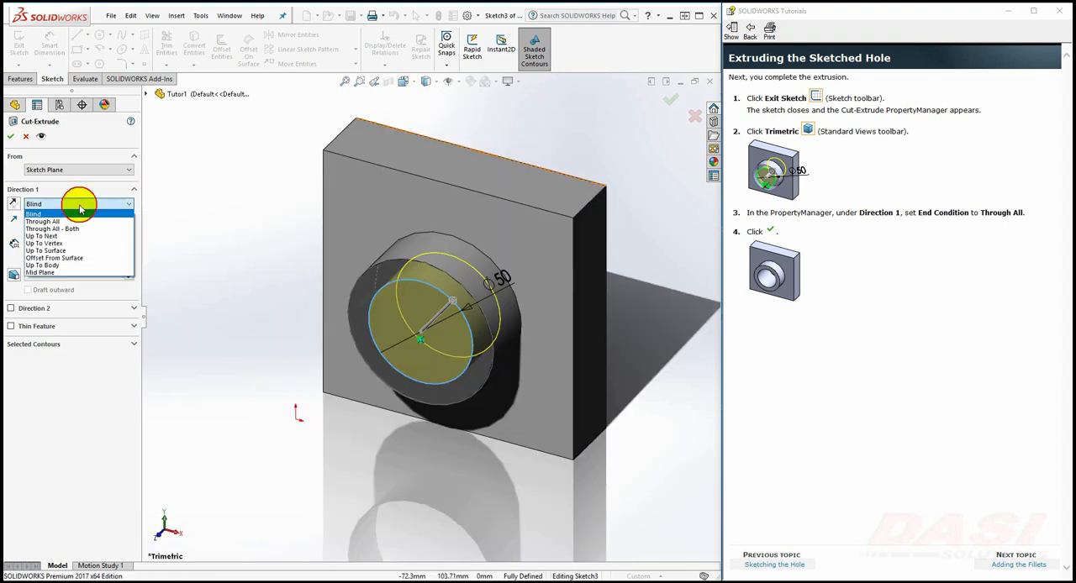
pyautogui.click(73, 222)
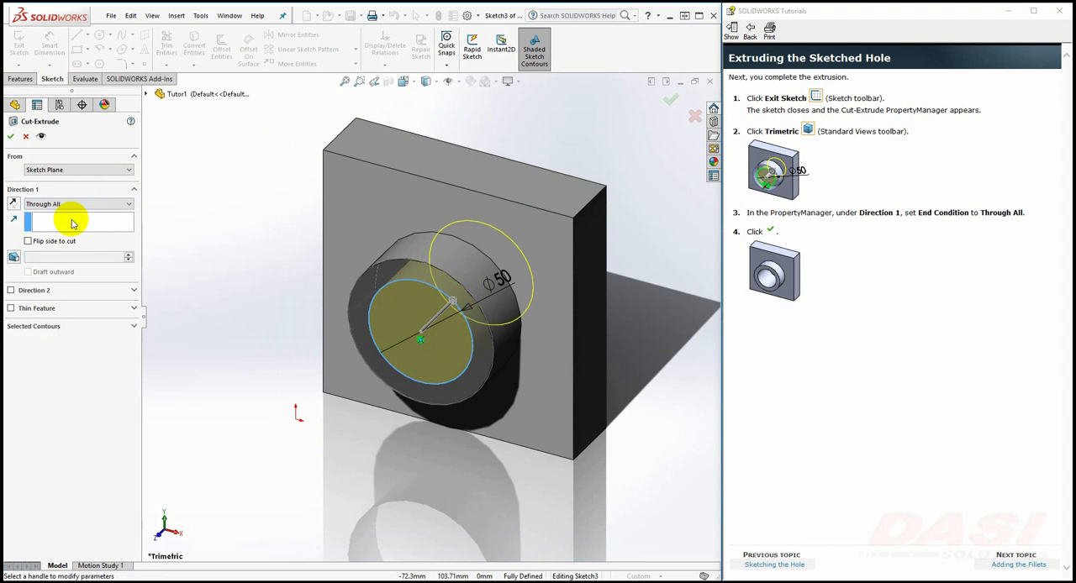
pyautogui.click(10, 136)
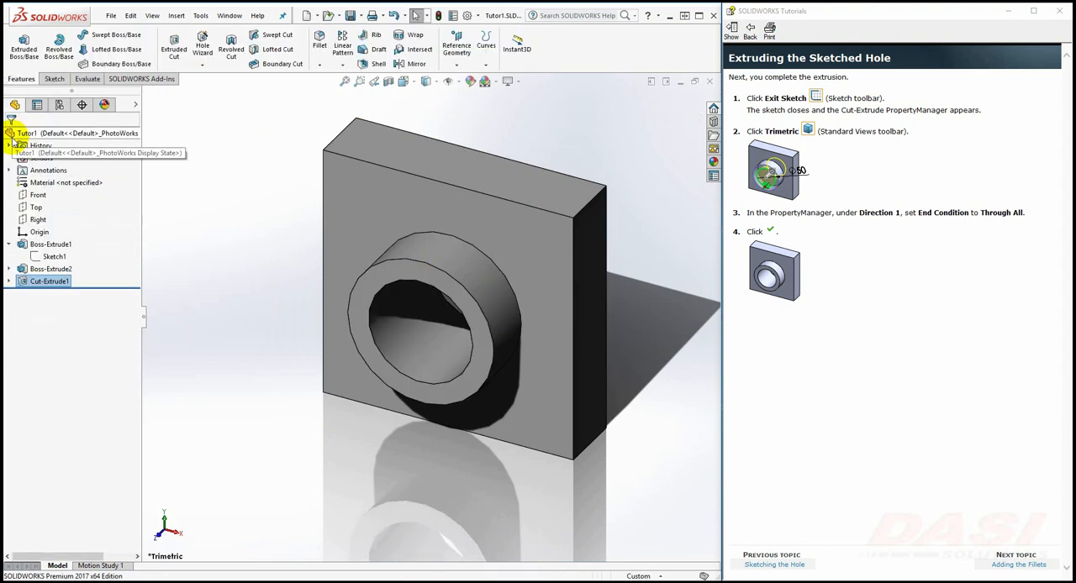
# Advance the tutorial to Creating the Base Fillets and set up a 5 mm fillet on the base's front face with Full preview
pyautogui.click(996, 567)
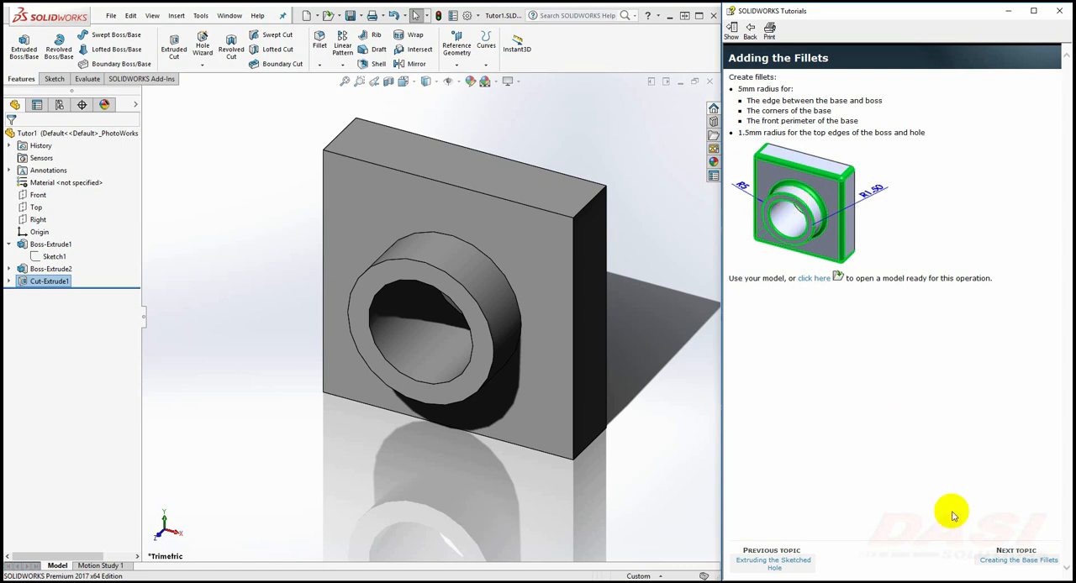
pyautogui.click(1012, 561)
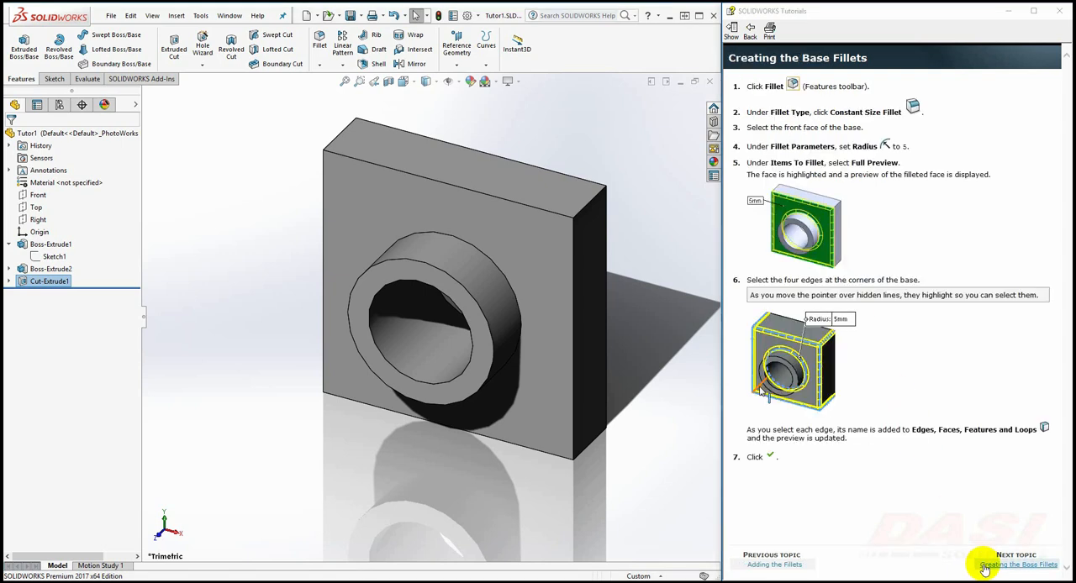
pyautogui.click(320, 43)
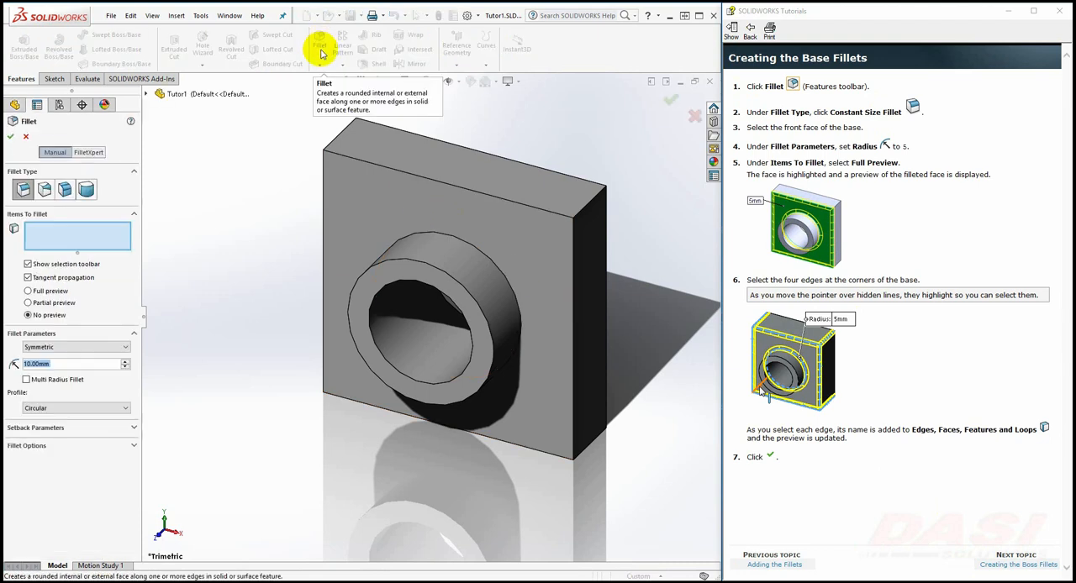
pyautogui.click(371, 188)
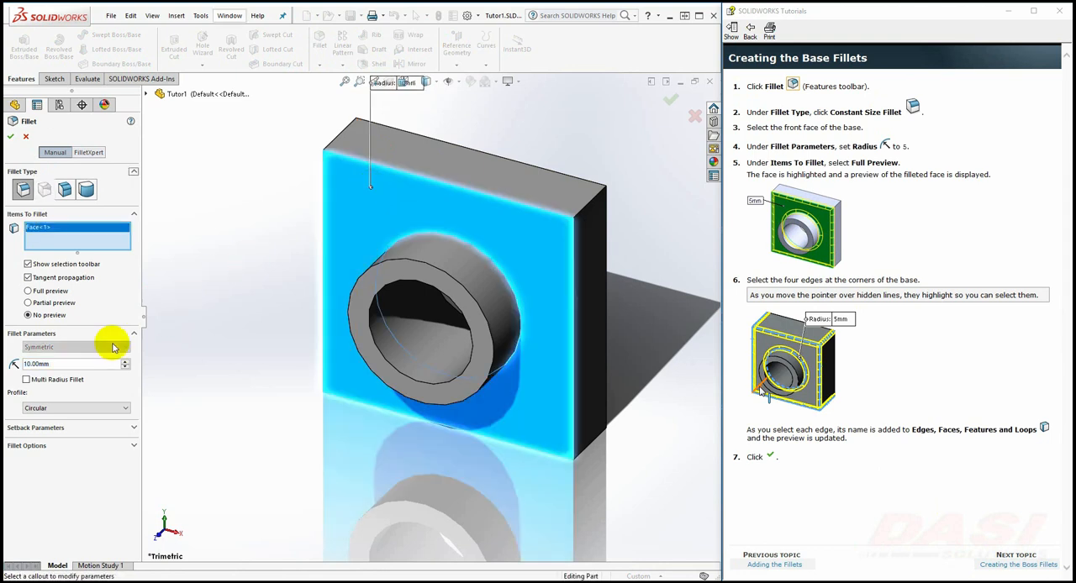
pyautogui.doubleClick(49, 363)
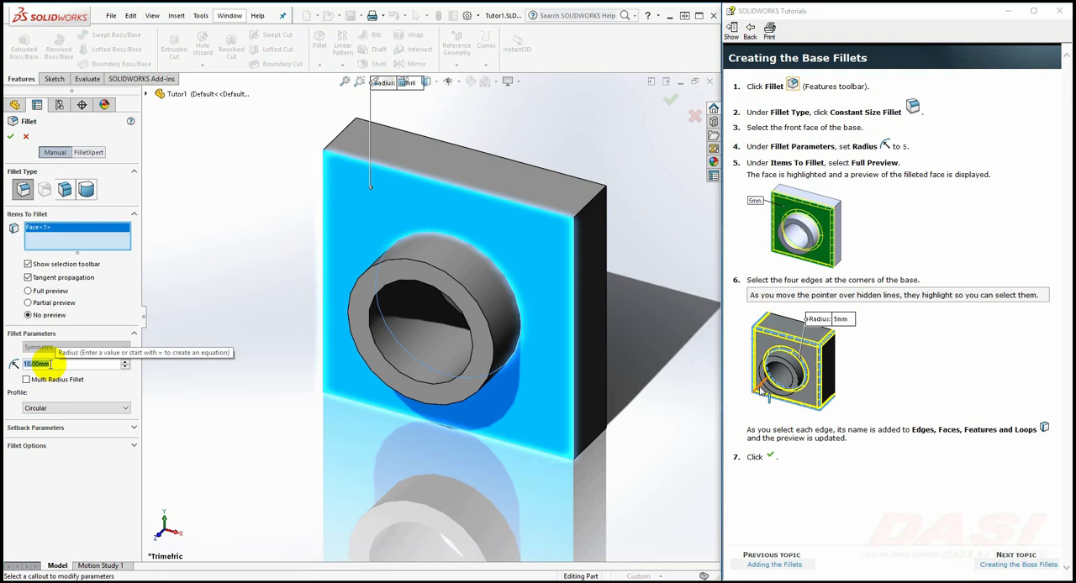
pyautogui.write('5')
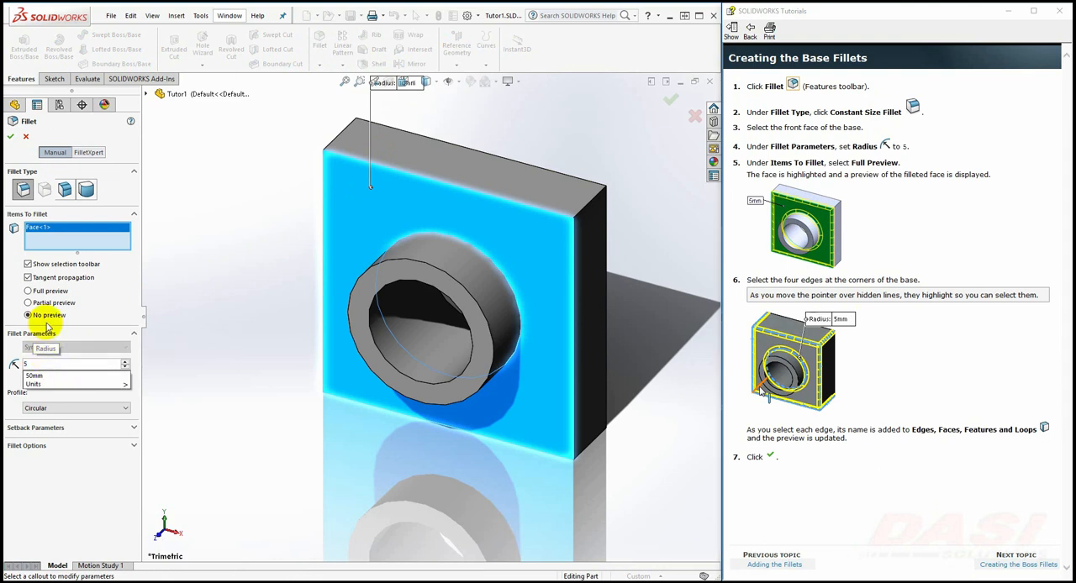
pyautogui.press('Return')
pyautogui.click(46, 291)
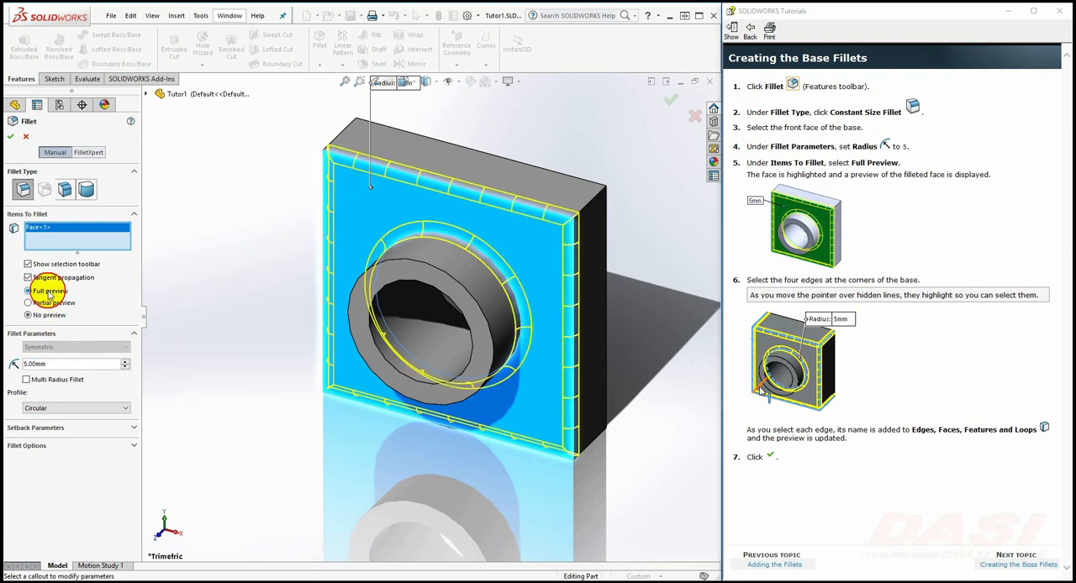
# Add the four corner edges of the base to the fillet selection and complete the fillet
pyautogui.click(347, 133)
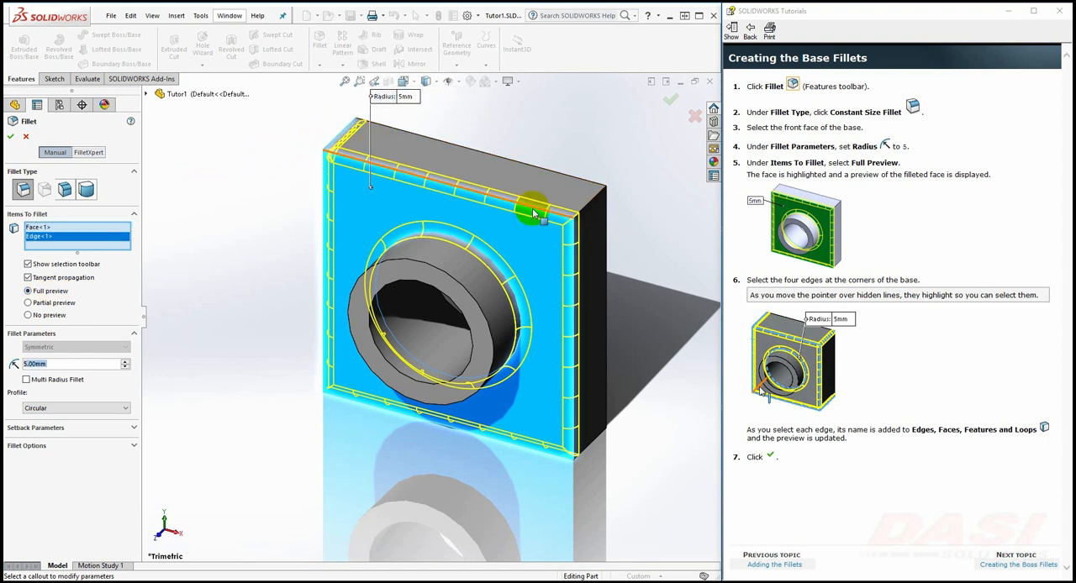
pyautogui.click(587, 207)
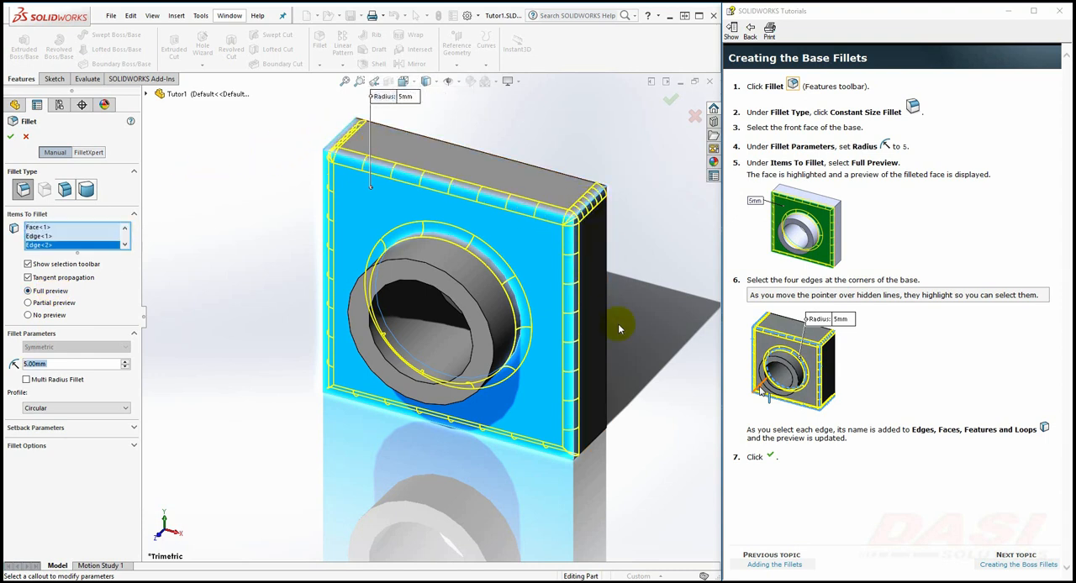
pyautogui.click(600, 443)
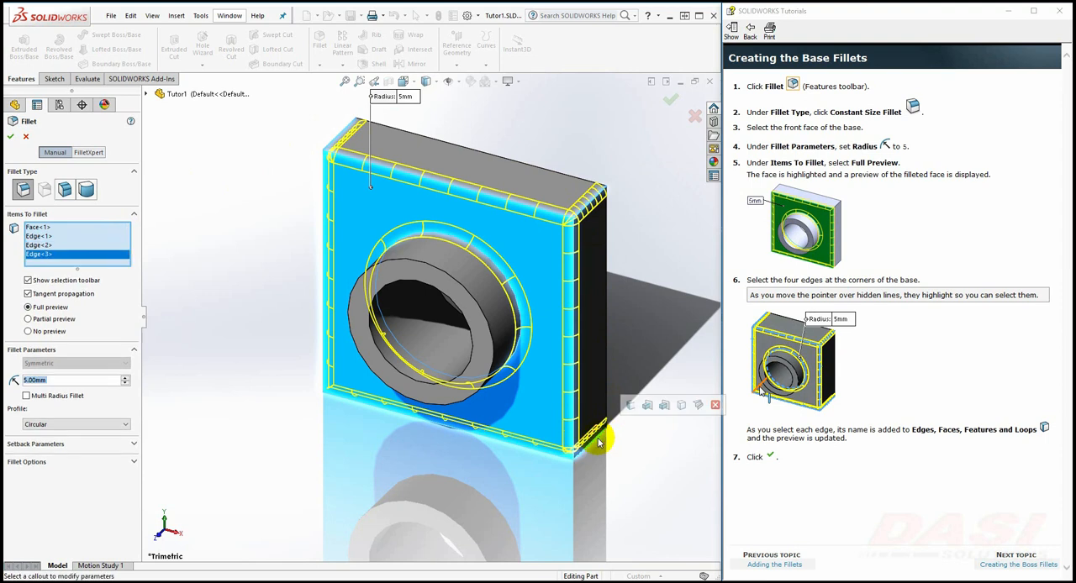
pyautogui.click(350, 375)
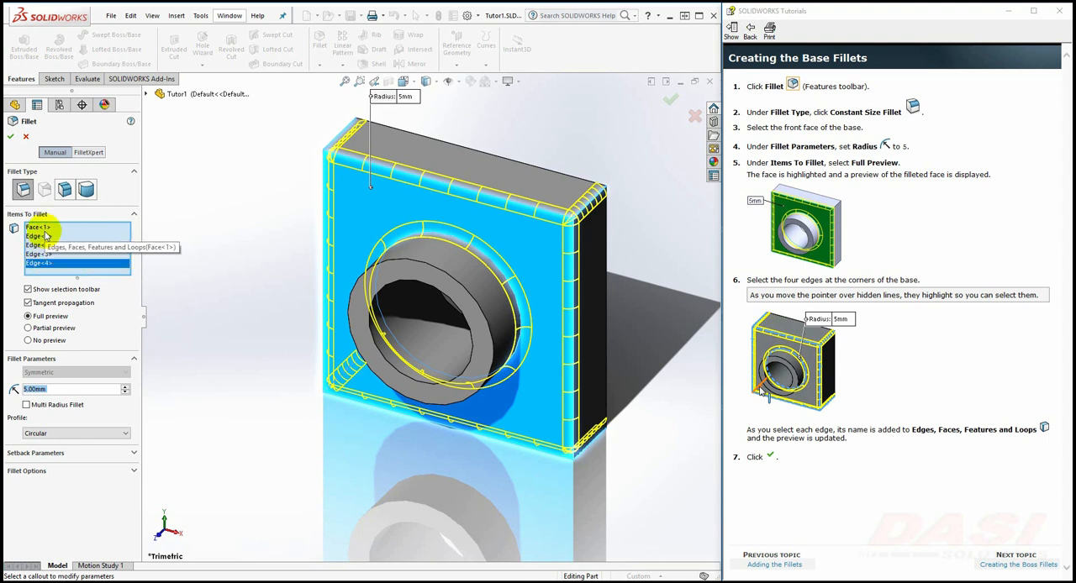
pyautogui.click(11, 136)
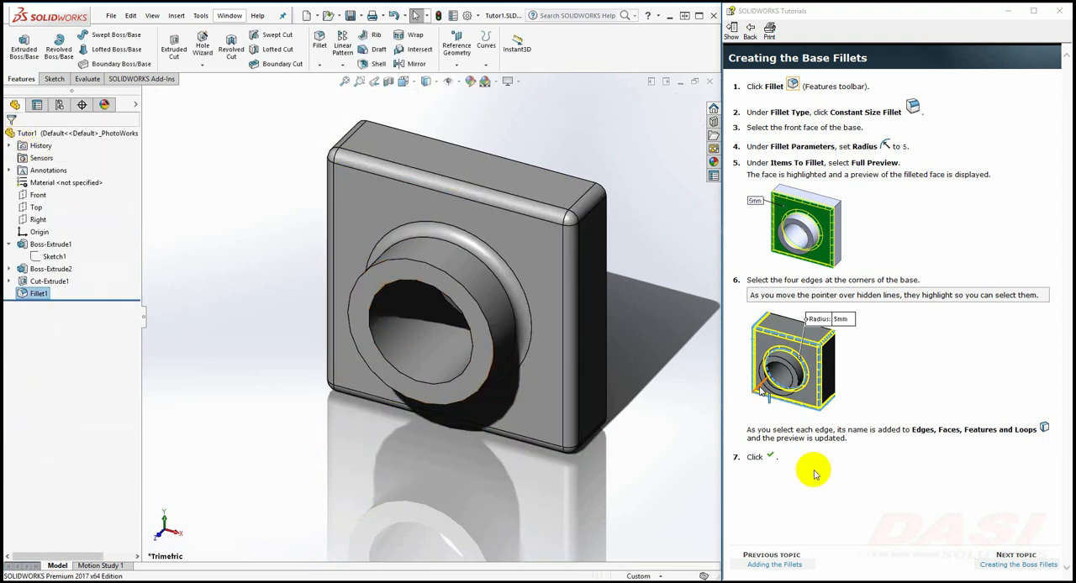
# Advance the tutorial to Creating the Boss Fillets and set up a 1.5 mm fillet on the boss's front face
pyautogui.click(985, 566)
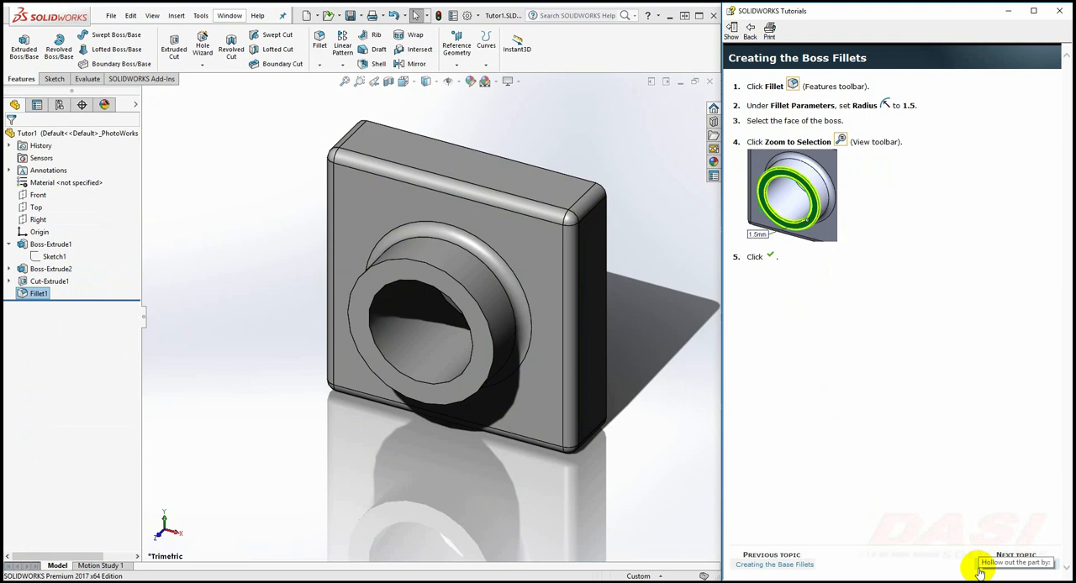
pyautogui.click(320, 55)
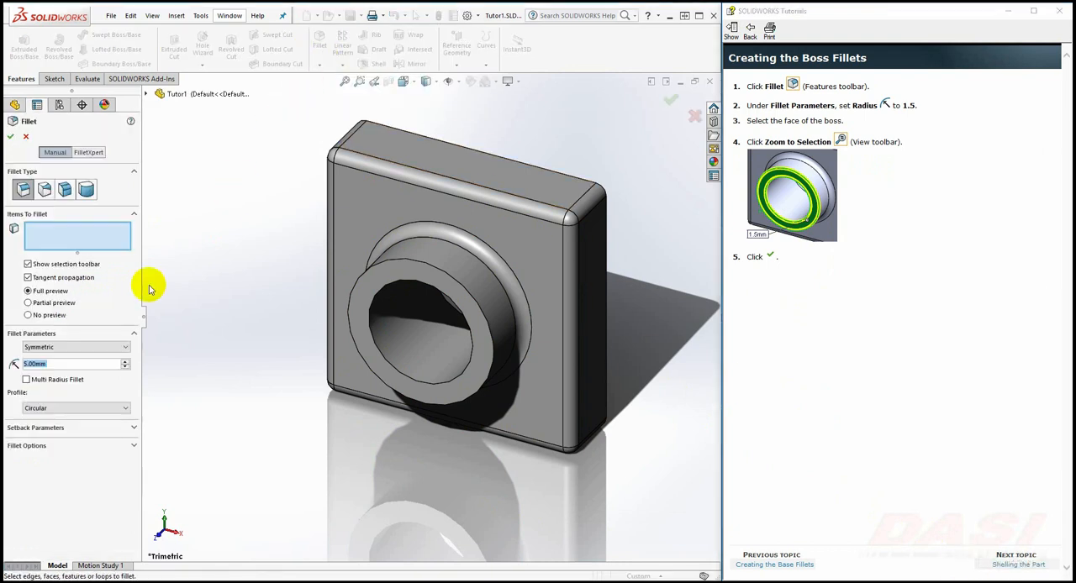
pyautogui.write('1.5')
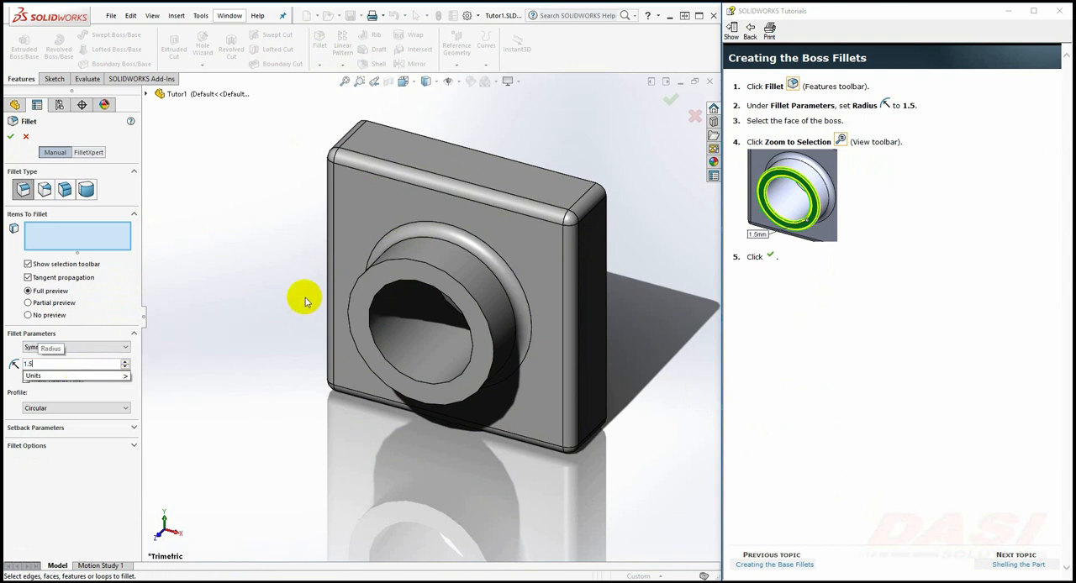
pyautogui.click(383, 280)
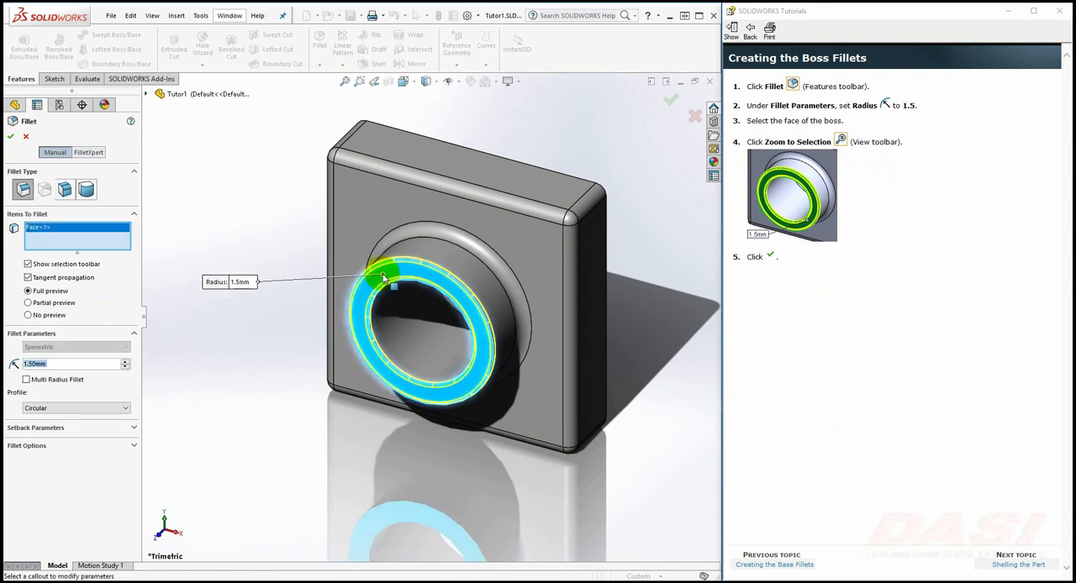
# Use Zoom to Selection on the selected boss face and complete the fillet
pyautogui.click(840, 143)
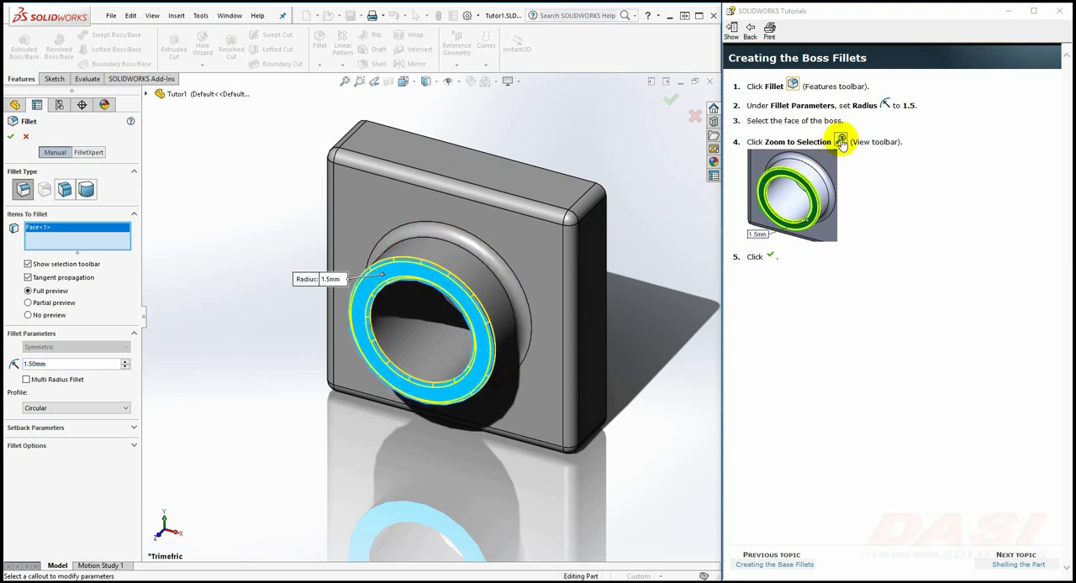
pyautogui.rightClick(582, 41)
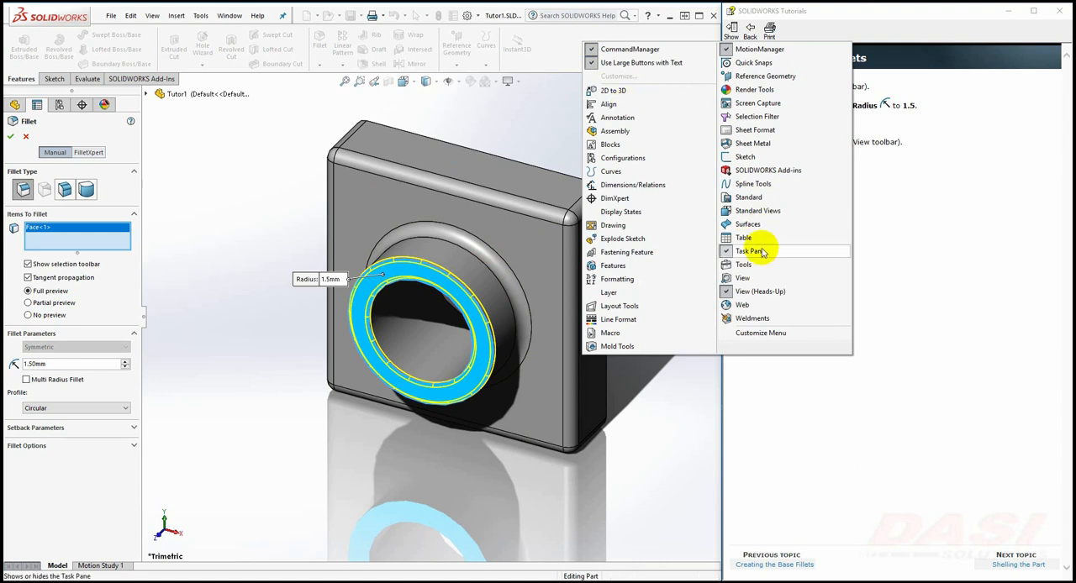
pyautogui.click(270, 158)
pyautogui.click(152, 15)
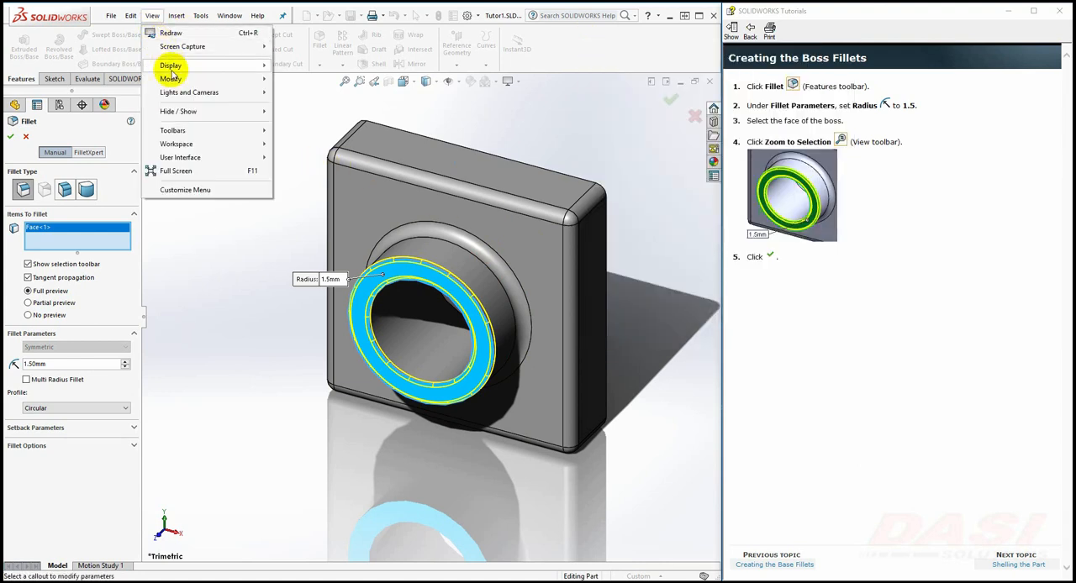
pyautogui.moveTo(170, 78)
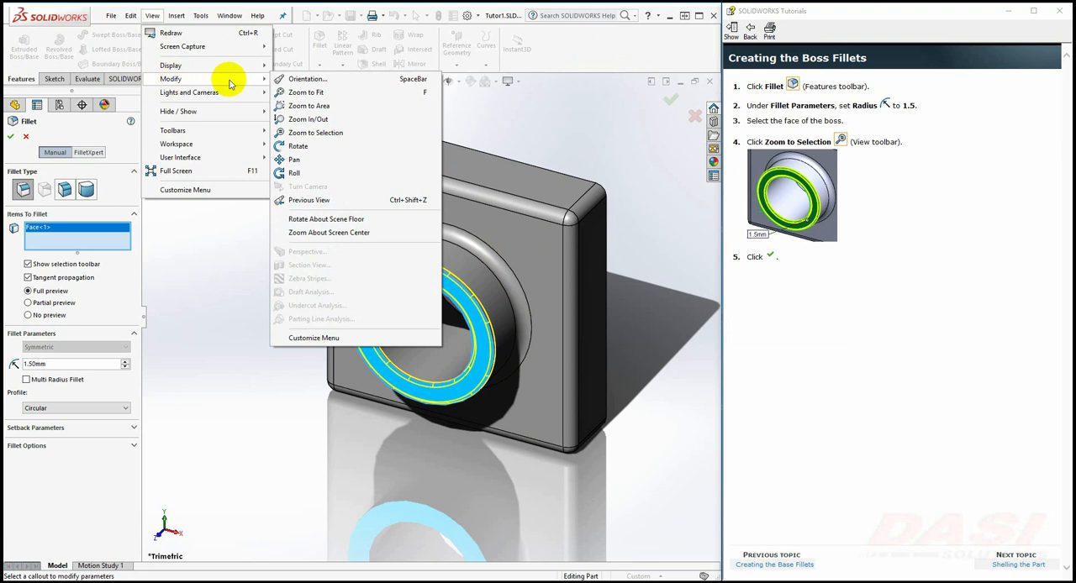
pyautogui.click(341, 134)
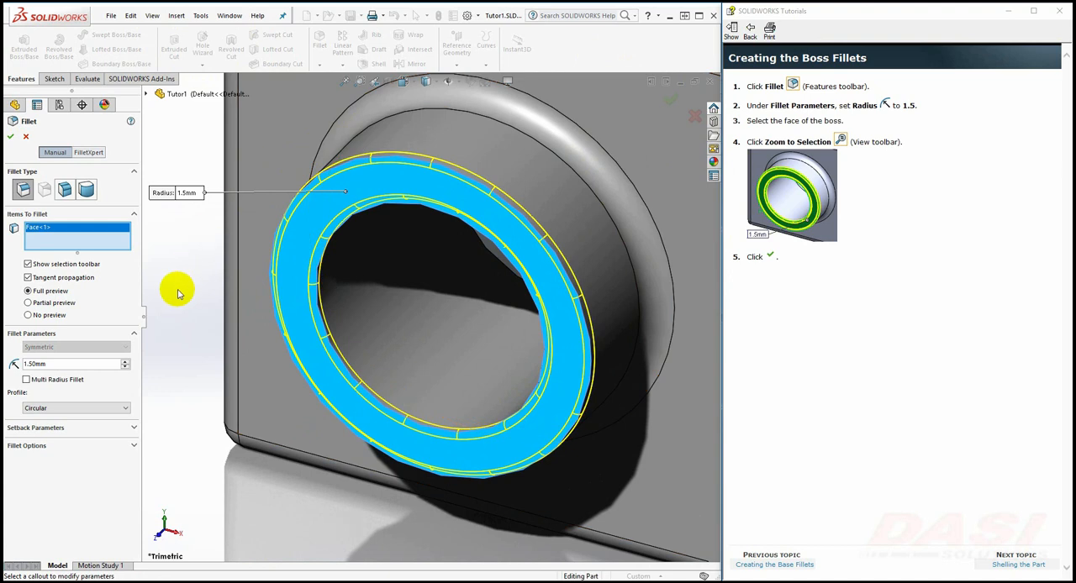
pyautogui.click(11, 138)
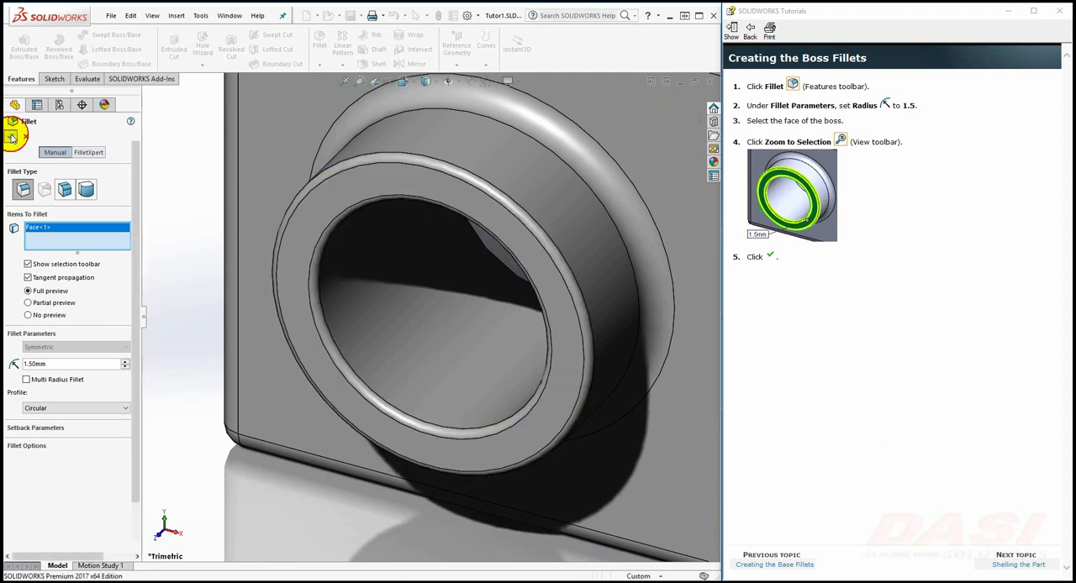
# Following the tutorial's Creating the Shell topic, shell the part to a 2 mm thickness, removing the back face of the base
pyautogui.click(997, 568)
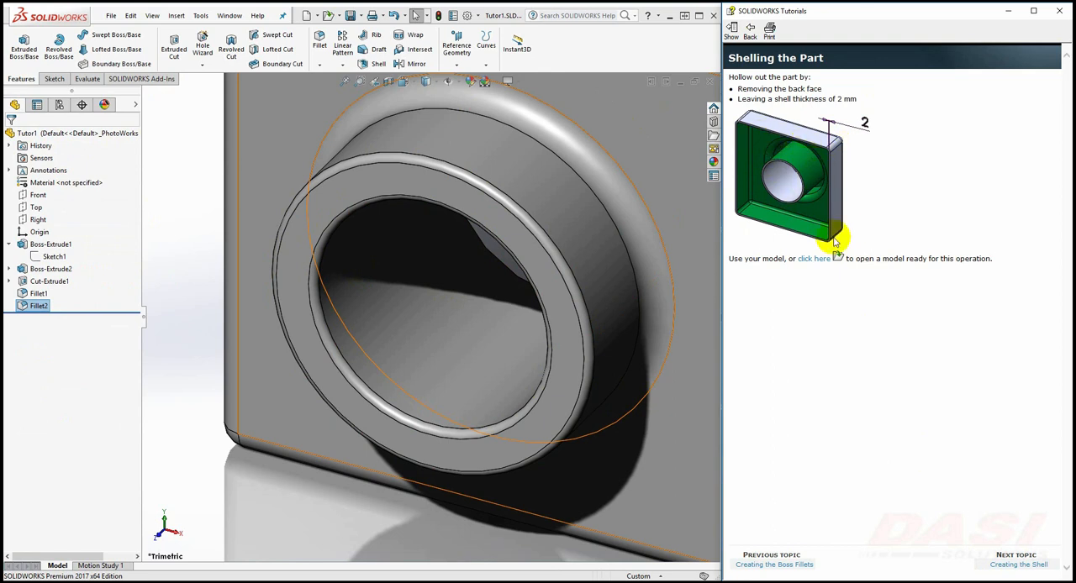
pyautogui.click(991, 565)
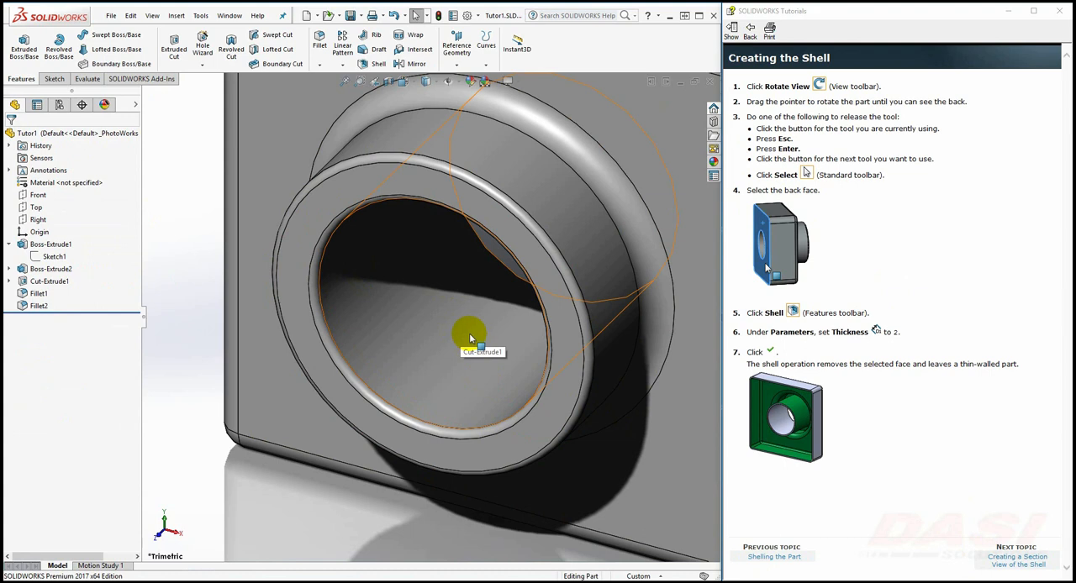
pyautogui.moveTo(470, 338); pyautogui.dragTo(384, 293, button='middle')
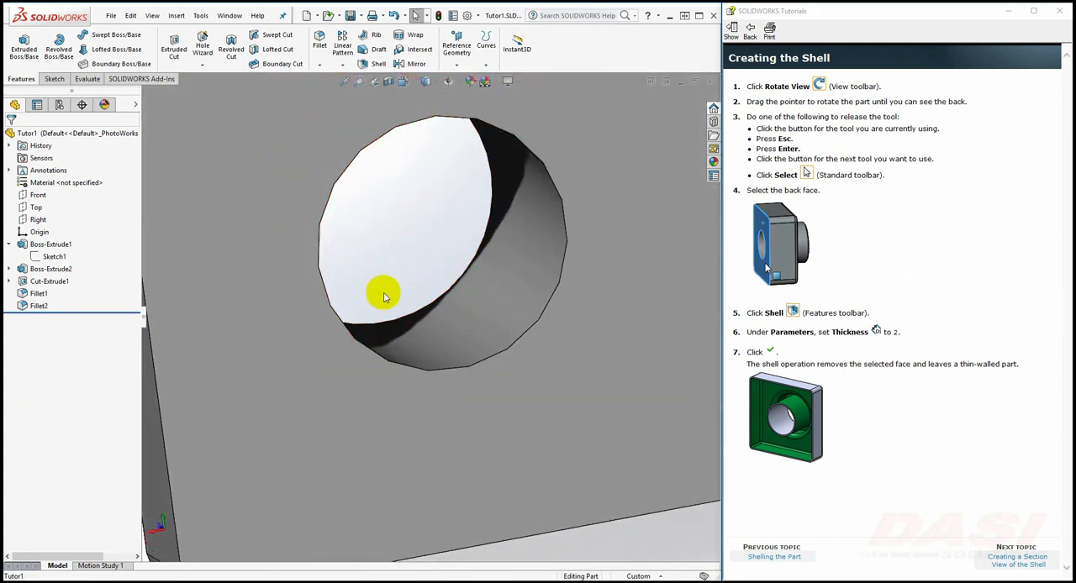
pyautogui.click(344, 81)
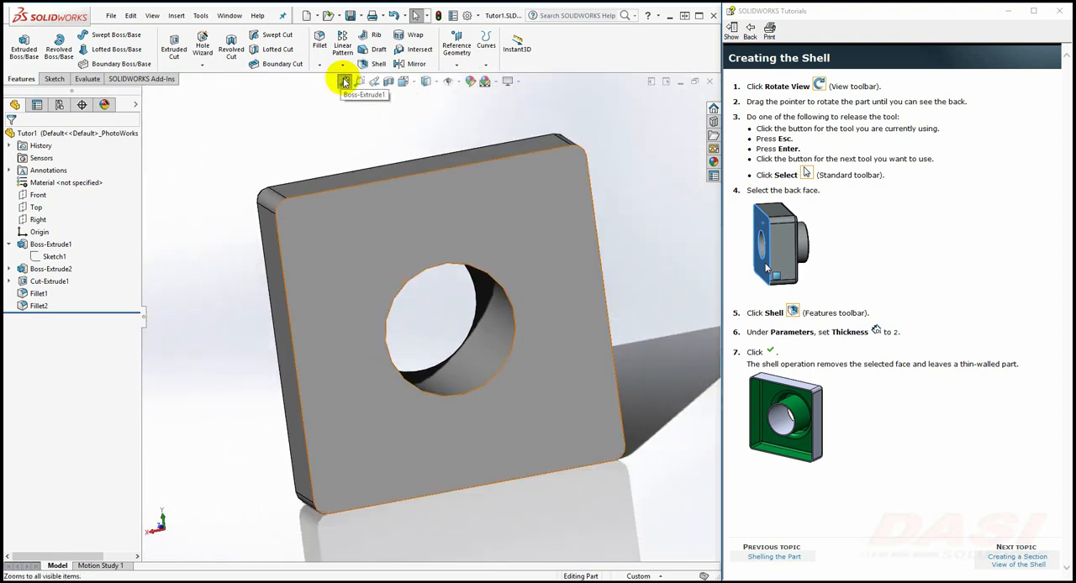
pyautogui.click(340, 243)
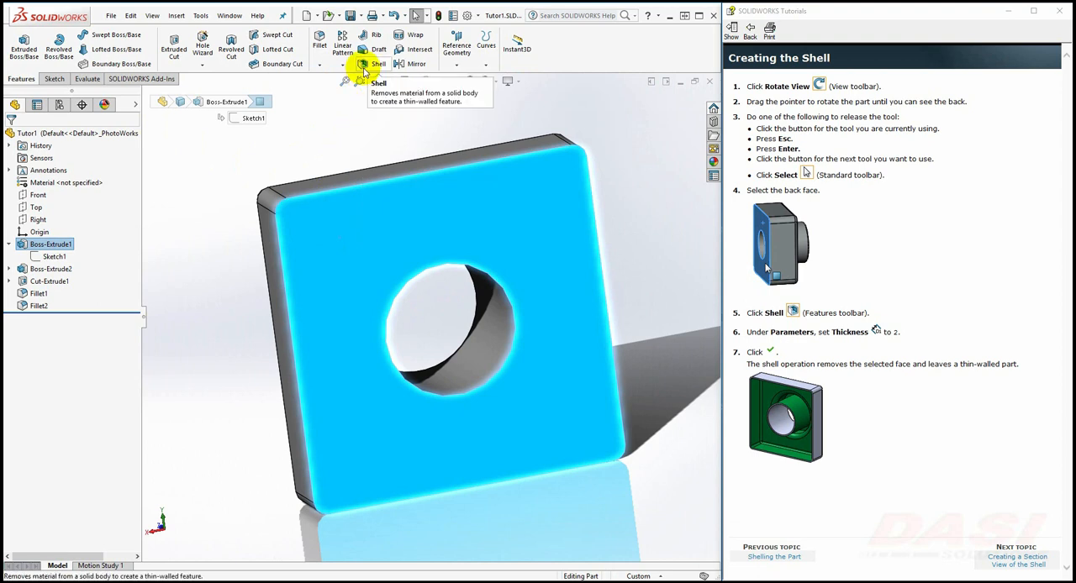
pyautogui.click(363, 65)
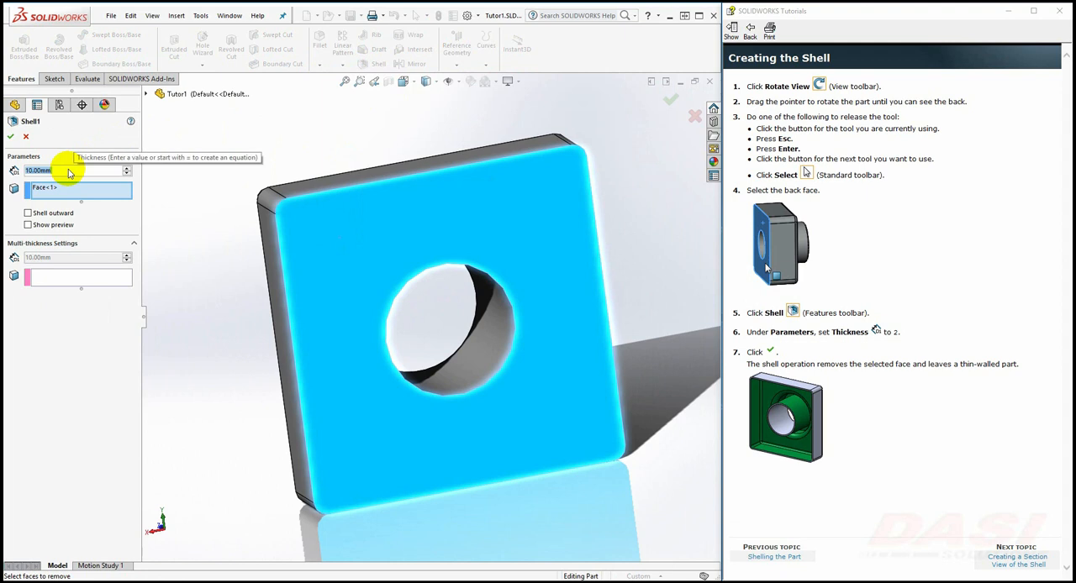
pyautogui.write('2')
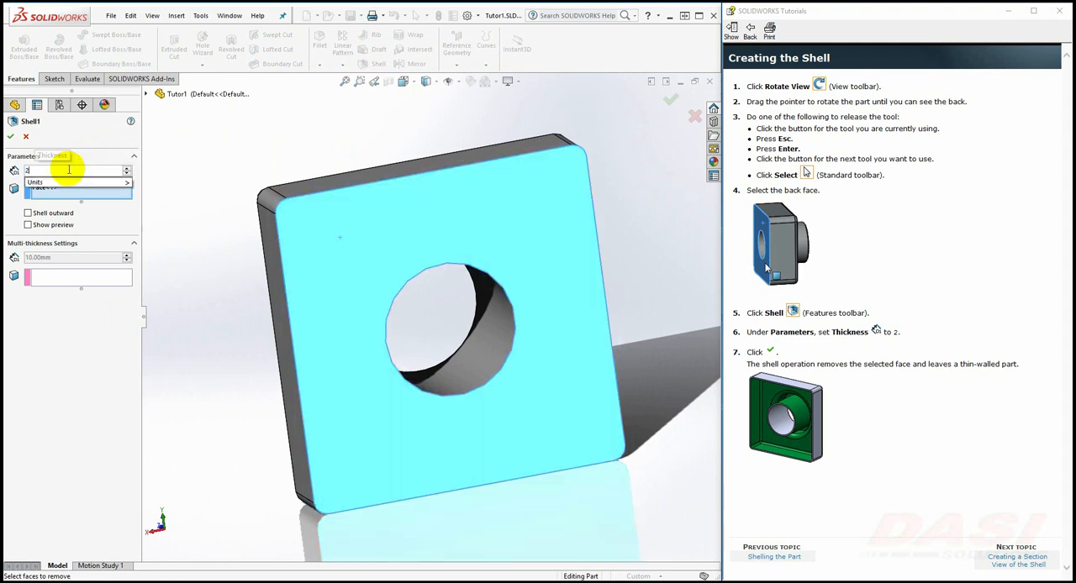
pyautogui.click(11, 138)
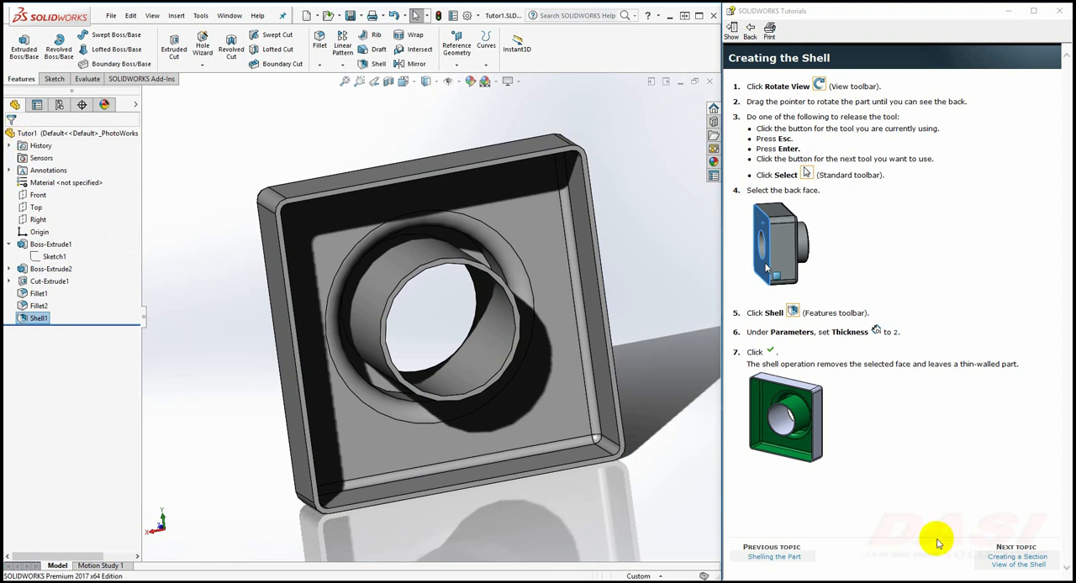
# Following the tutorial's section view topic, switch to Trimetric and create a section view on the Top plane, offset 55 mm
pyautogui.click(988, 562)
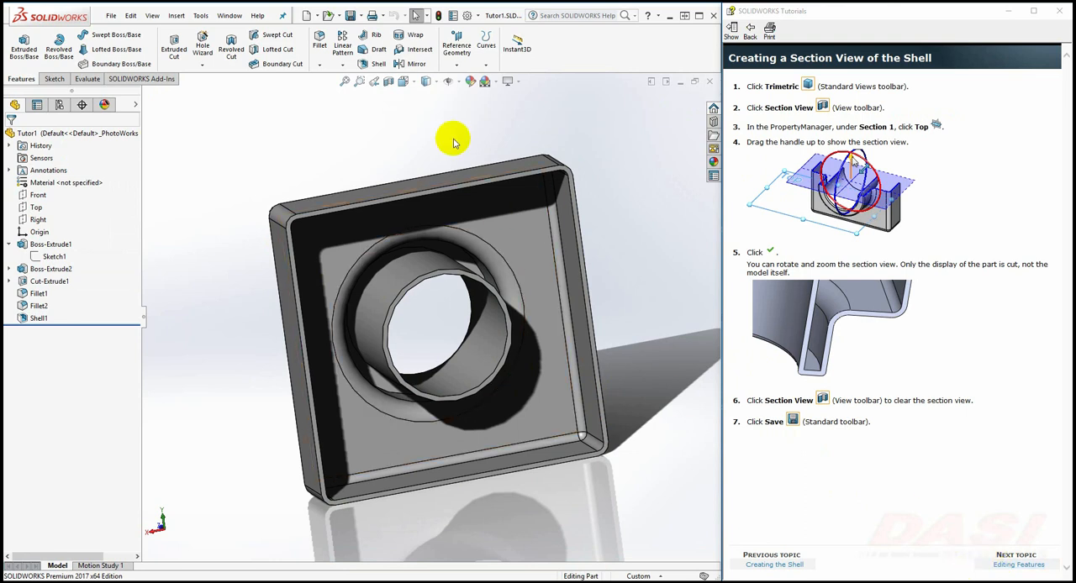
pyautogui.click(411, 85)
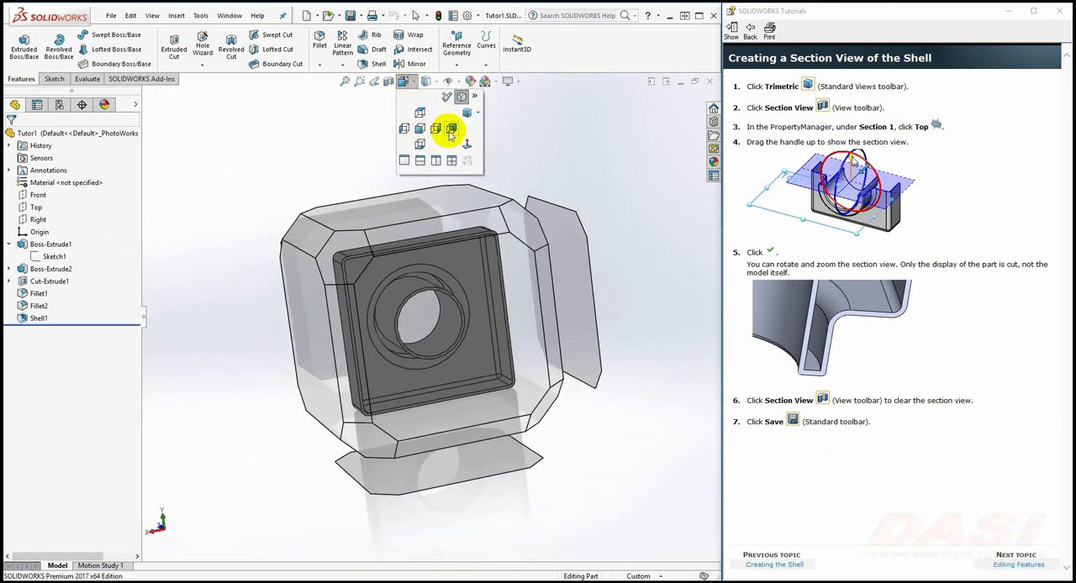
pyautogui.click(477, 113)
pyautogui.click(484, 153)
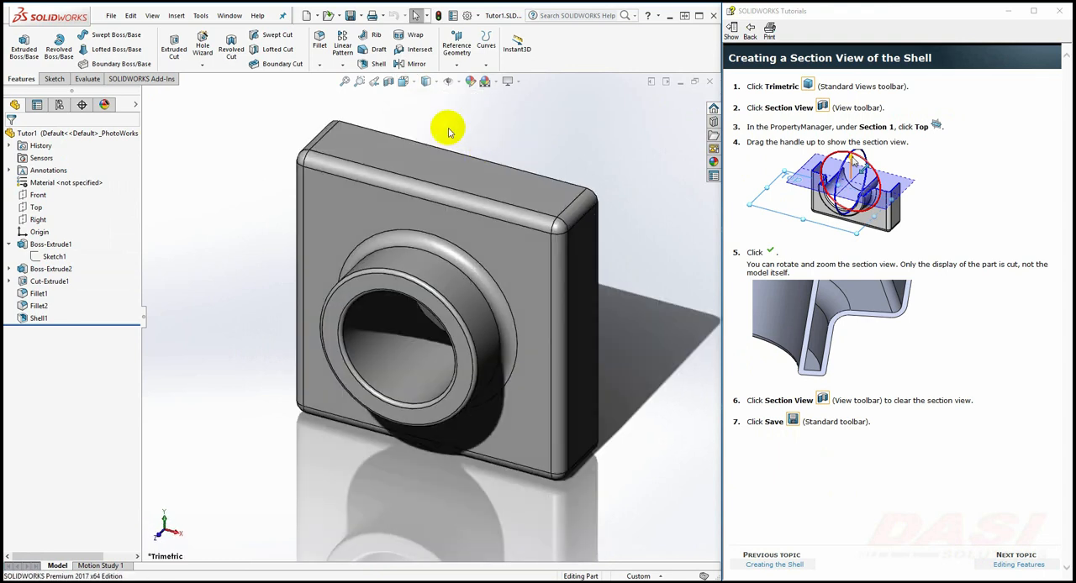
pyautogui.click(389, 82)
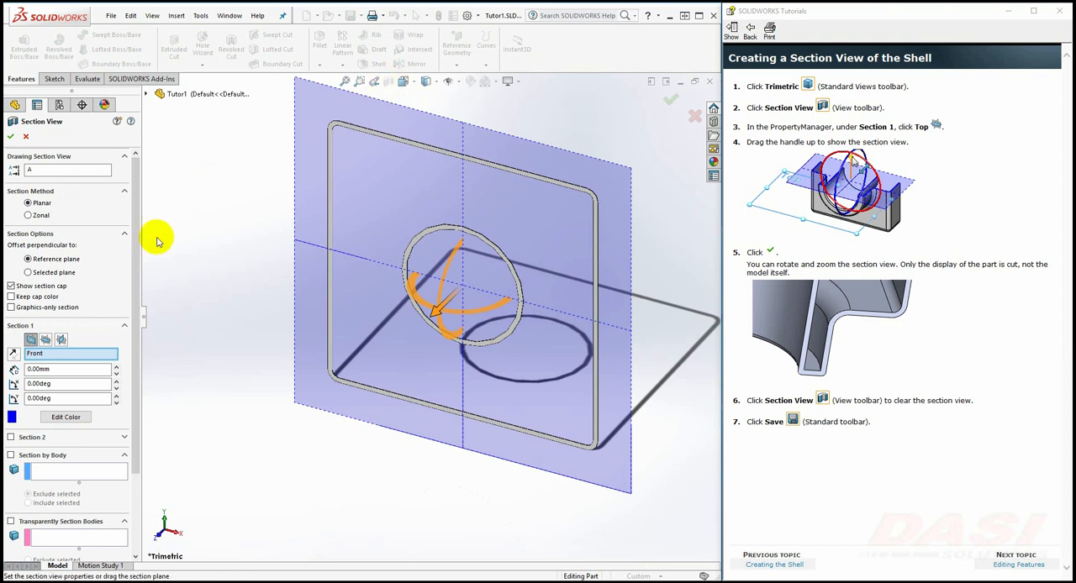
pyautogui.click(46, 339)
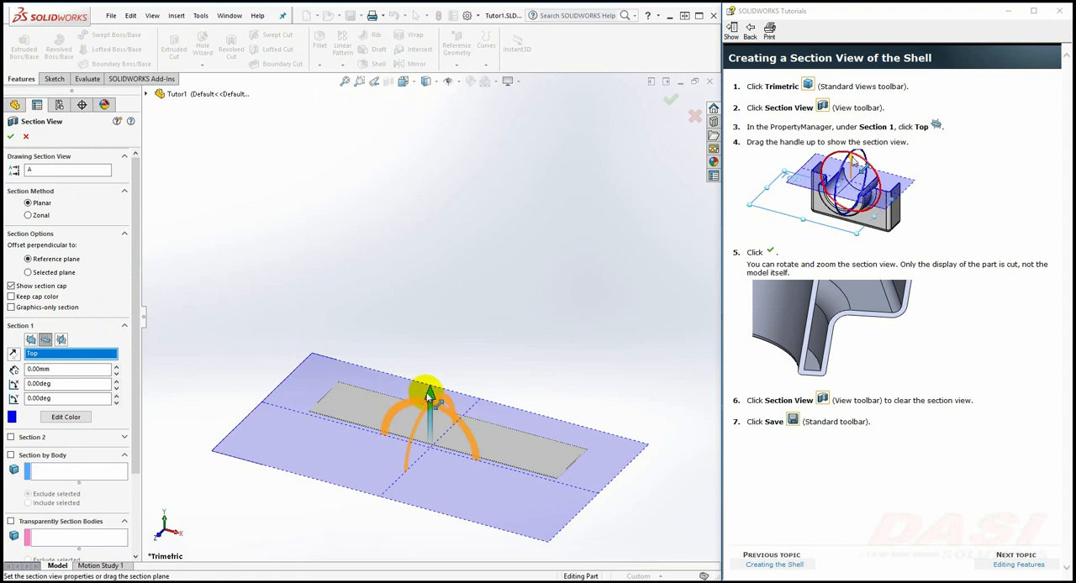
pyautogui.moveTo(428, 393); pyautogui.dragTo(427, 272)
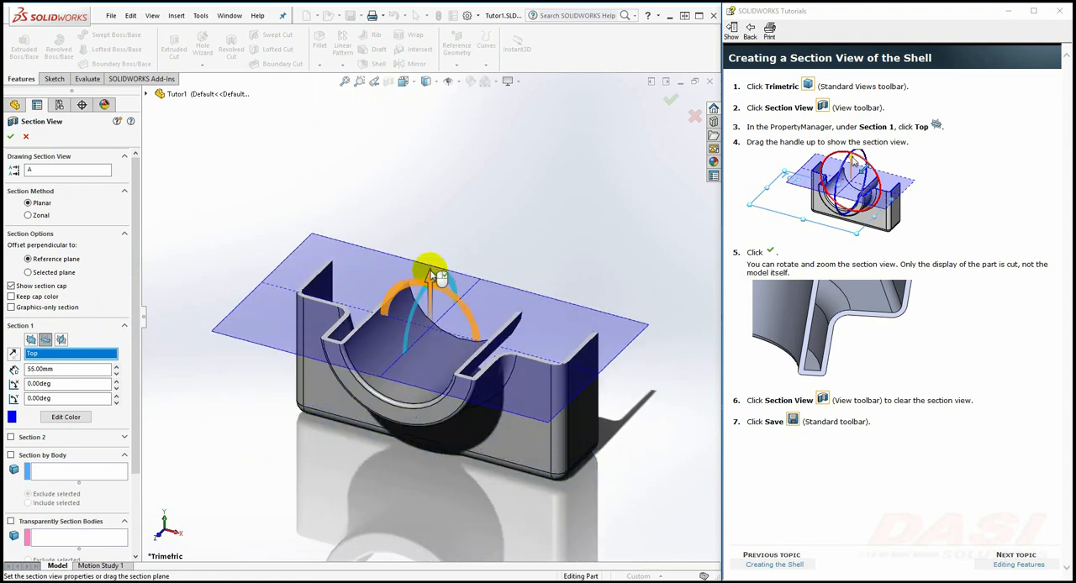
pyautogui.click(10, 137)
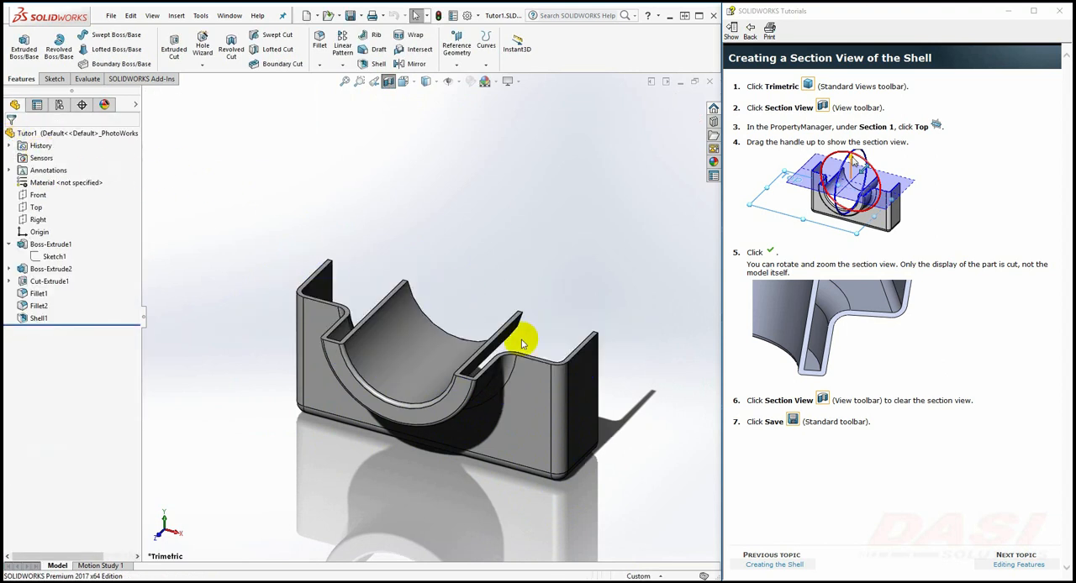
# Inspect the sectioned shell wall up close, clear the section view and save the part
pyautogui.moveTo(517, 344); pyautogui.dragTo(492, 432, button='middle')
pyautogui.scroll(-8, 496, 403)
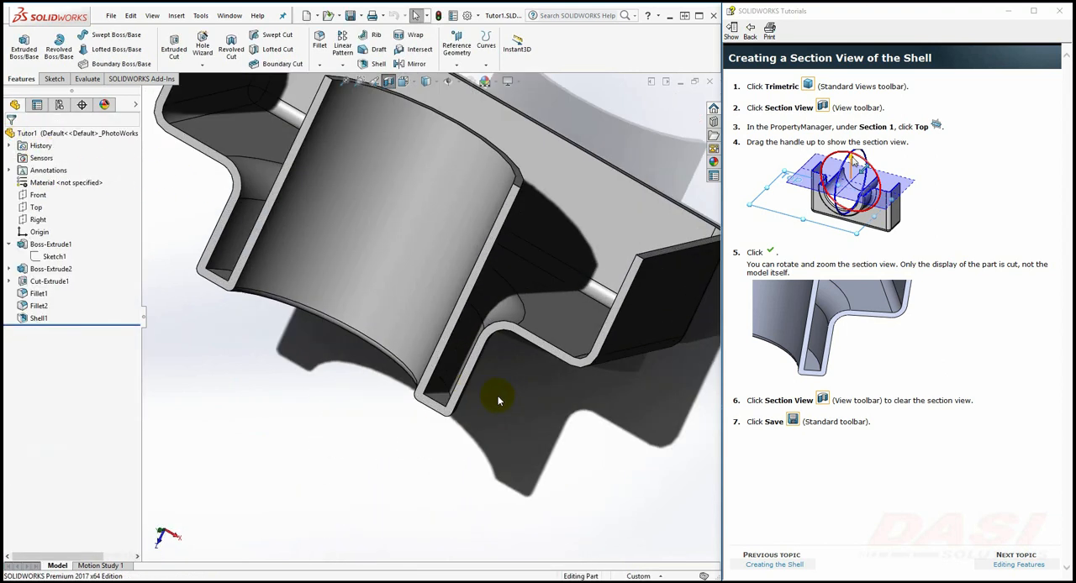
pyautogui.moveTo(441, 382); pyautogui.dragTo(427, 349, button='middle')
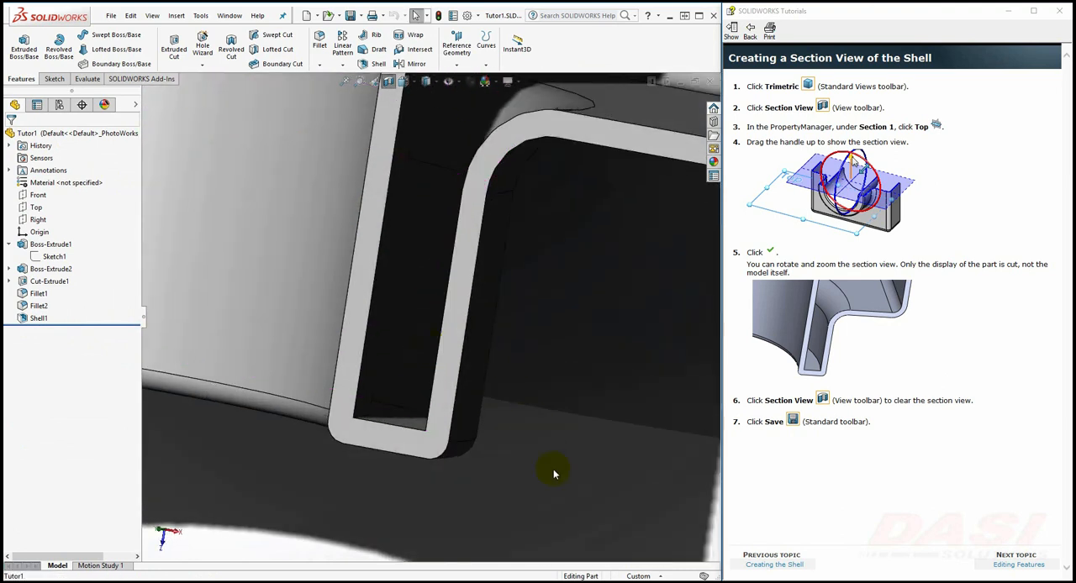
pyautogui.click(389, 81)
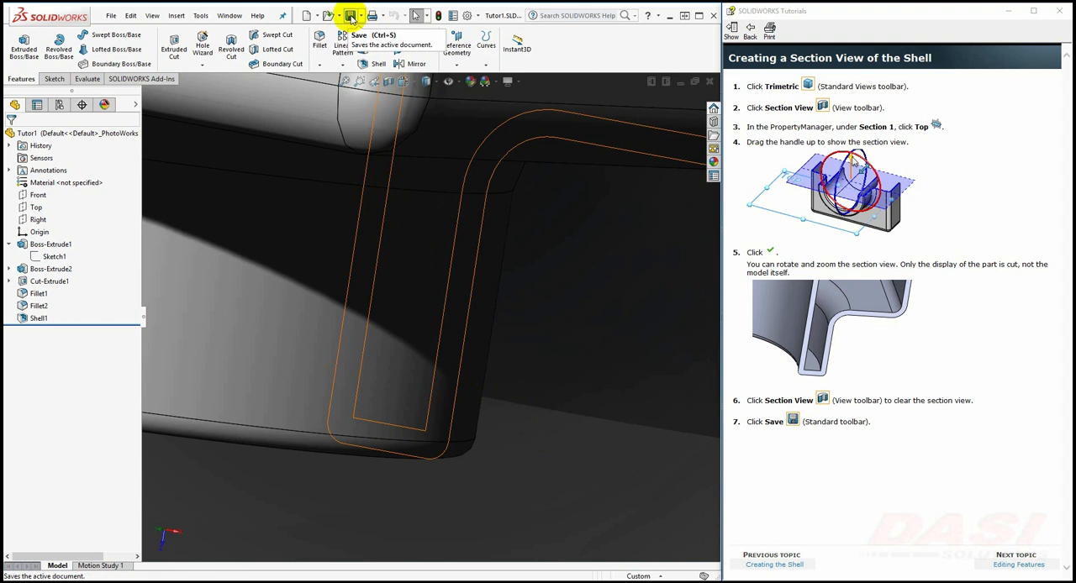
pyautogui.click(351, 18)
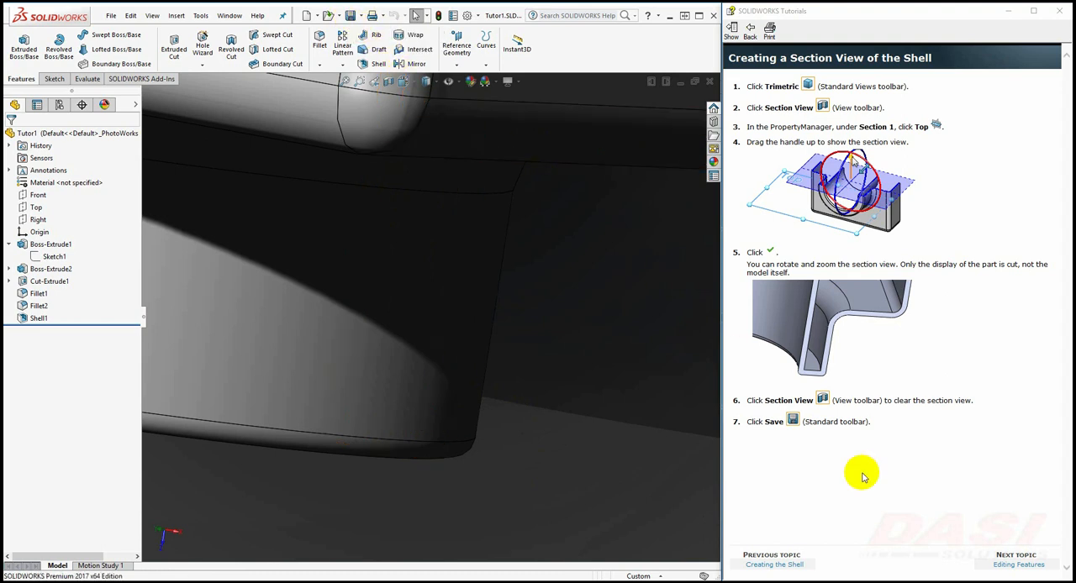
# Advance the tutorial to the Editing the Base Feature topic and set the part to the Trimetric view
pyautogui.click(994, 564)
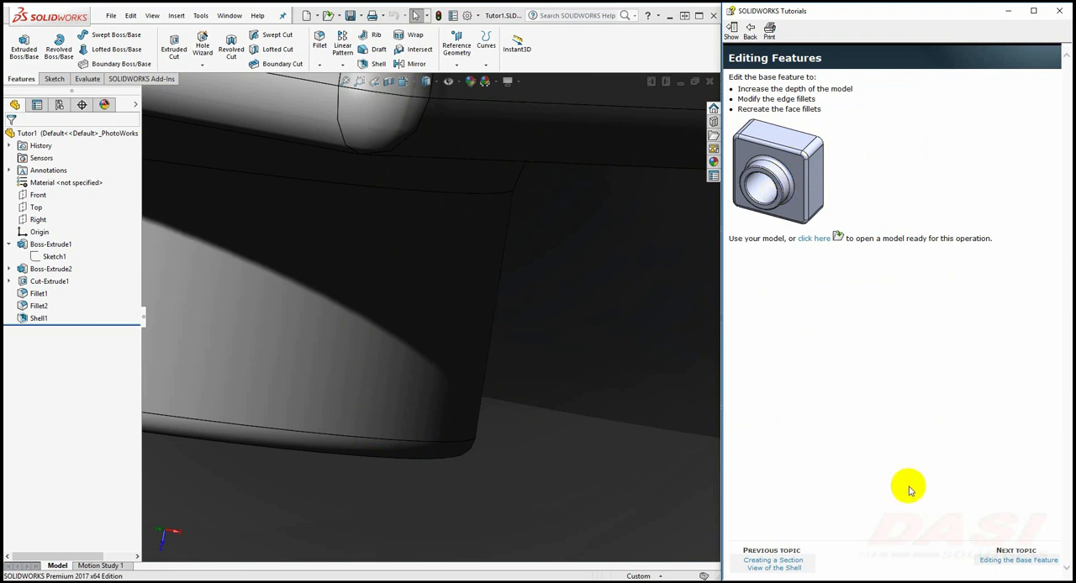
pyautogui.click(987, 561)
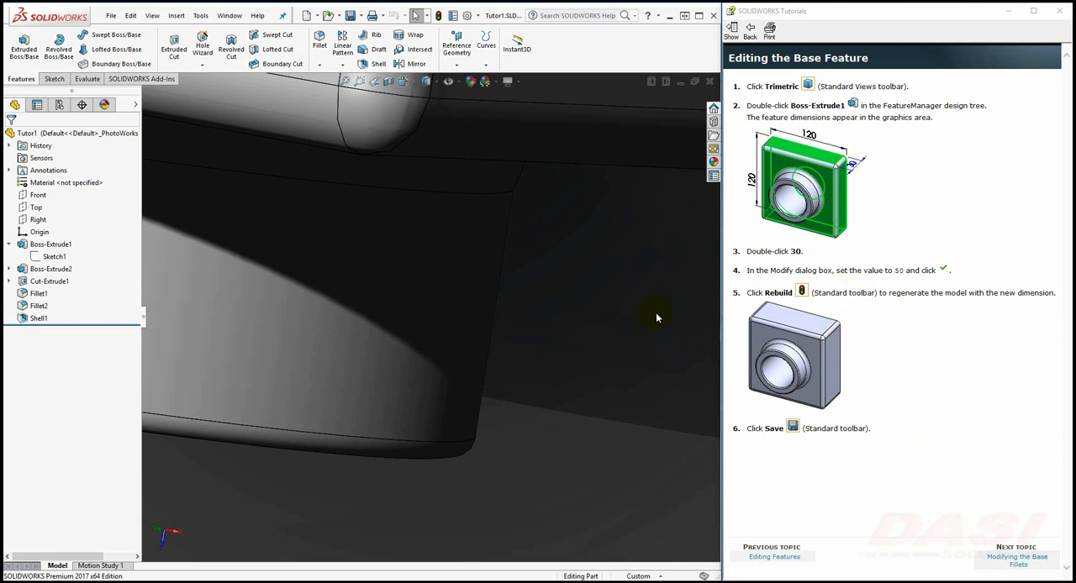
pyautogui.click(411, 83)
pyautogui.click(477, 112)
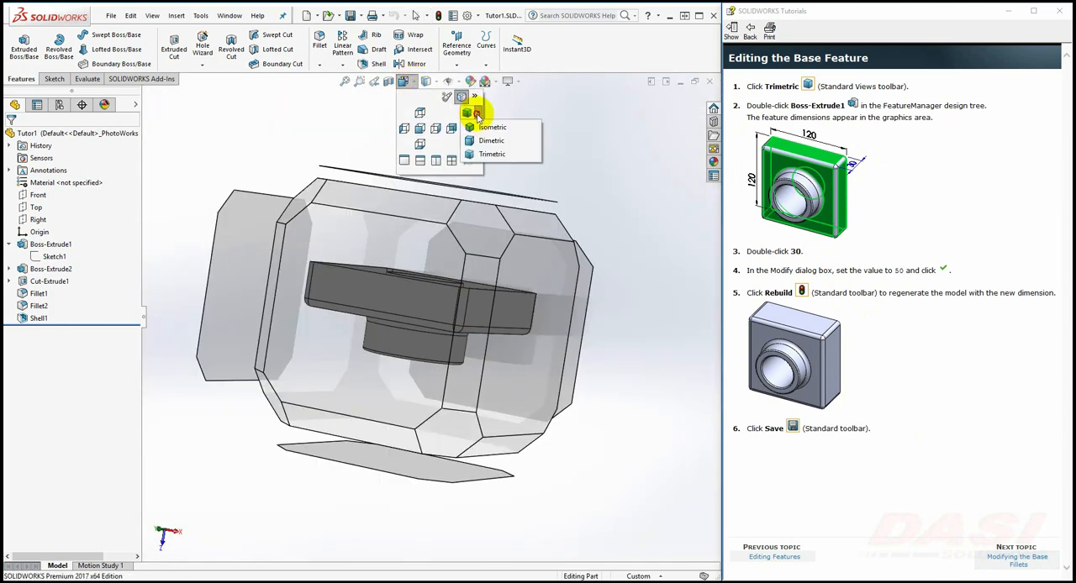
pyautogui.click(491, 154)
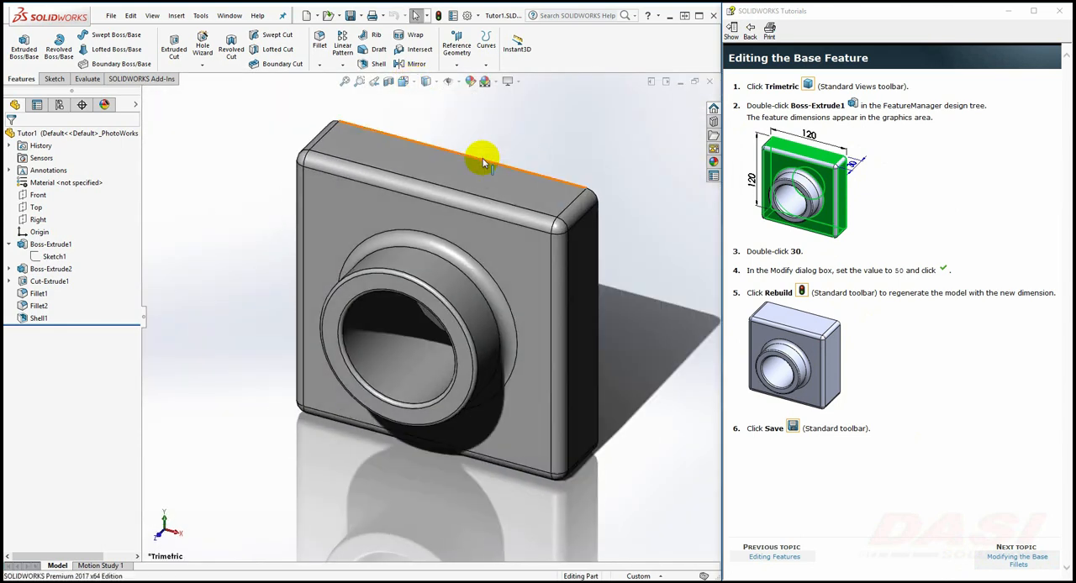
# Set the extrusion depth of Boss-Extrude1 to 50 mm, then rebuild and save the part
pyautogui.doubleClick(62, 246)
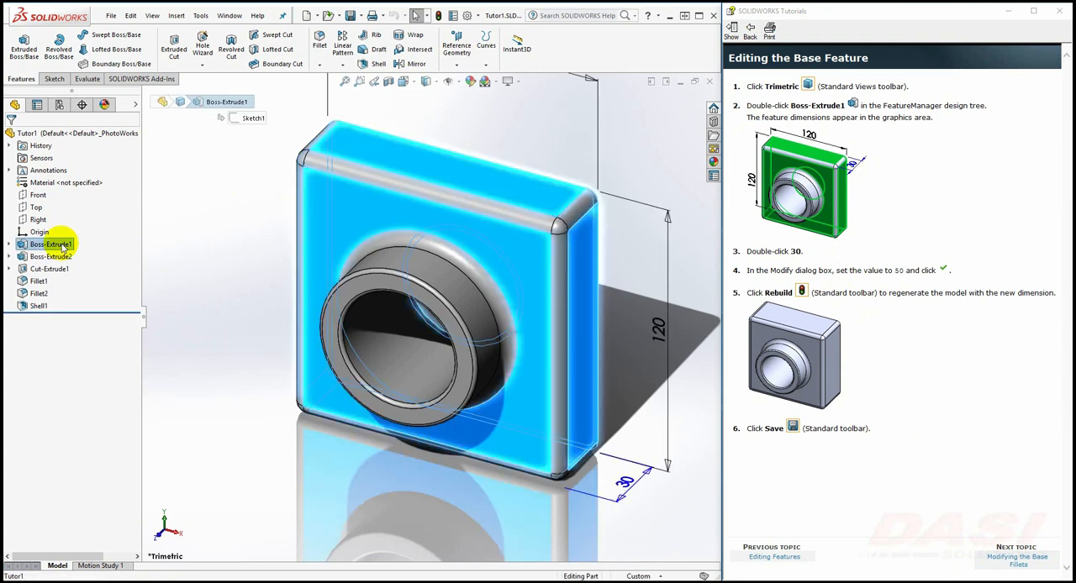
pyautogui.doubleClick(629, 486)
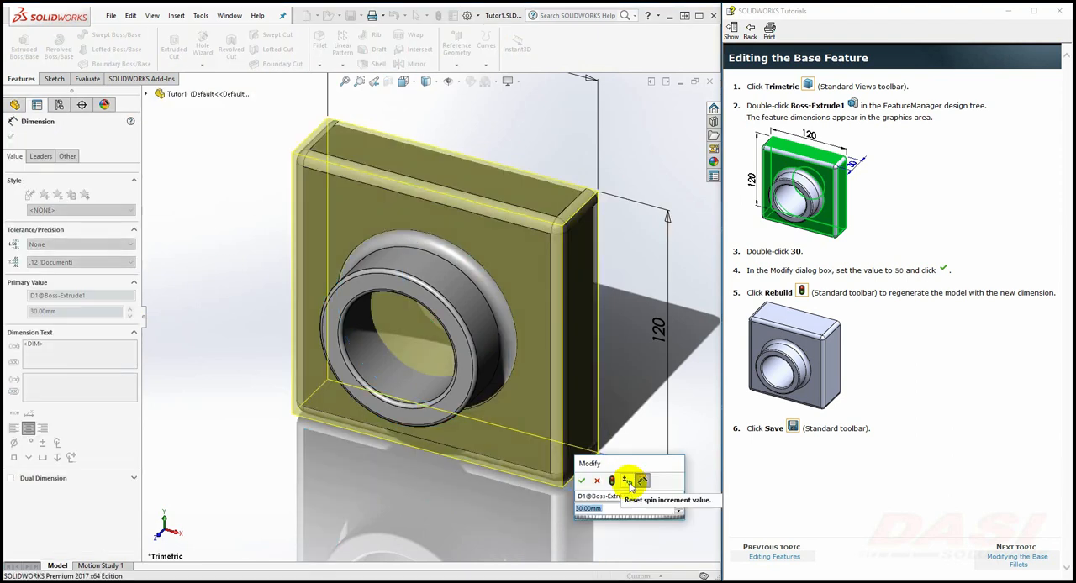
pyautogui.write('50')
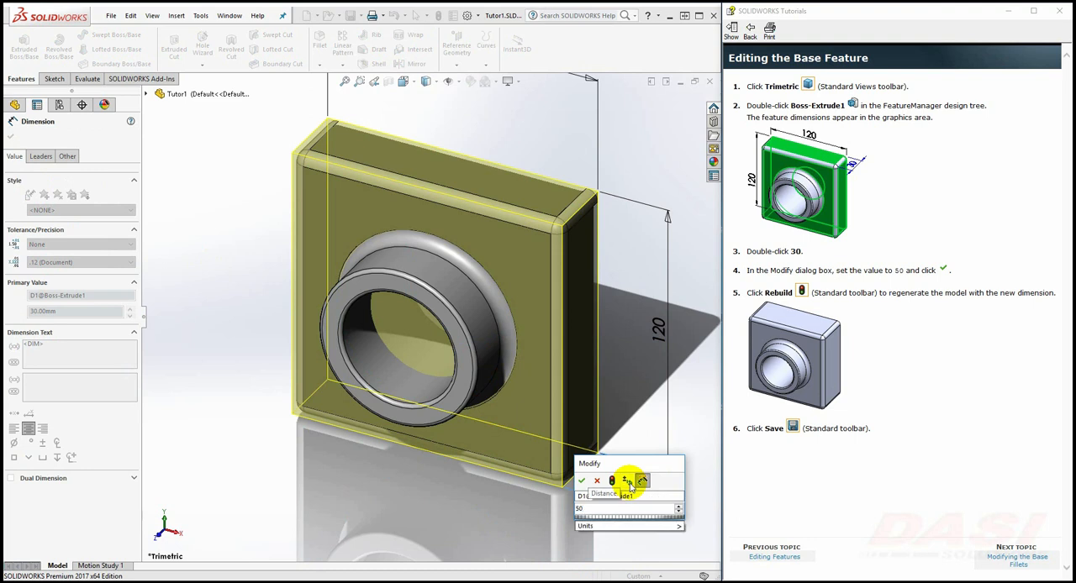
pyautogui.press('Return')
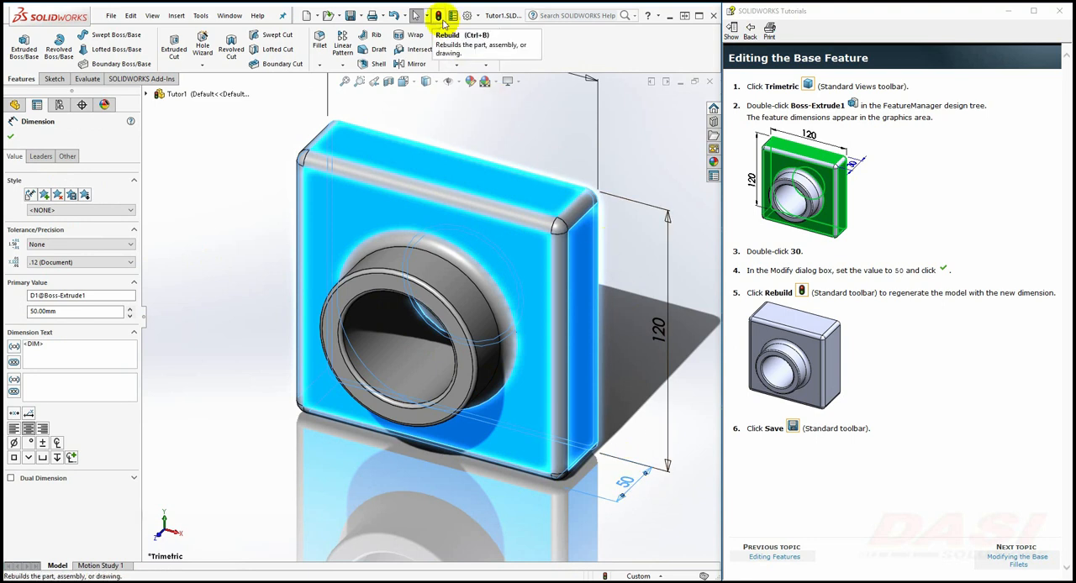
pyautogui.click(439, 18)
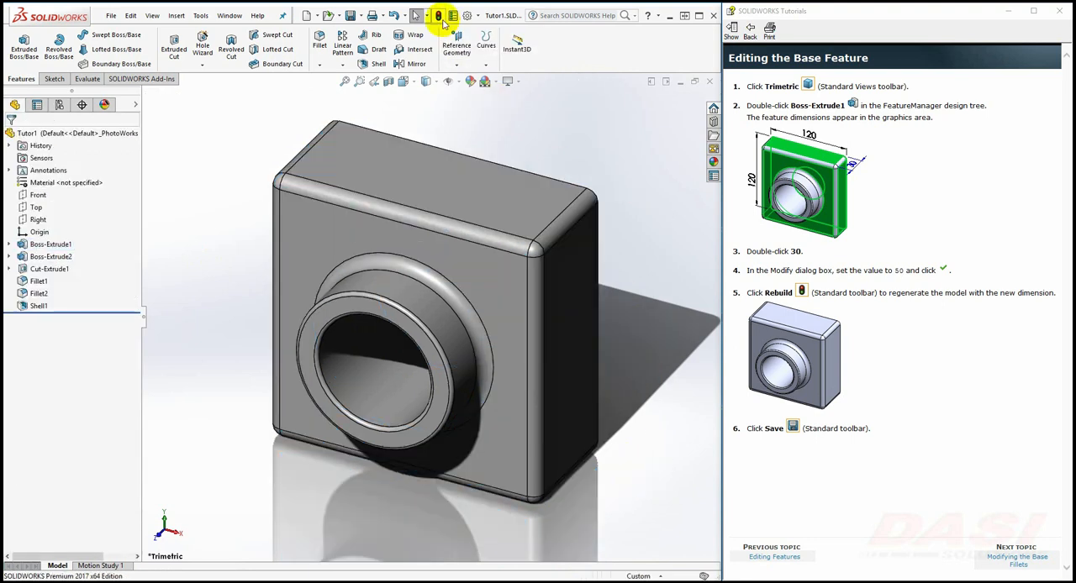
pyautogui.click(353, 18)
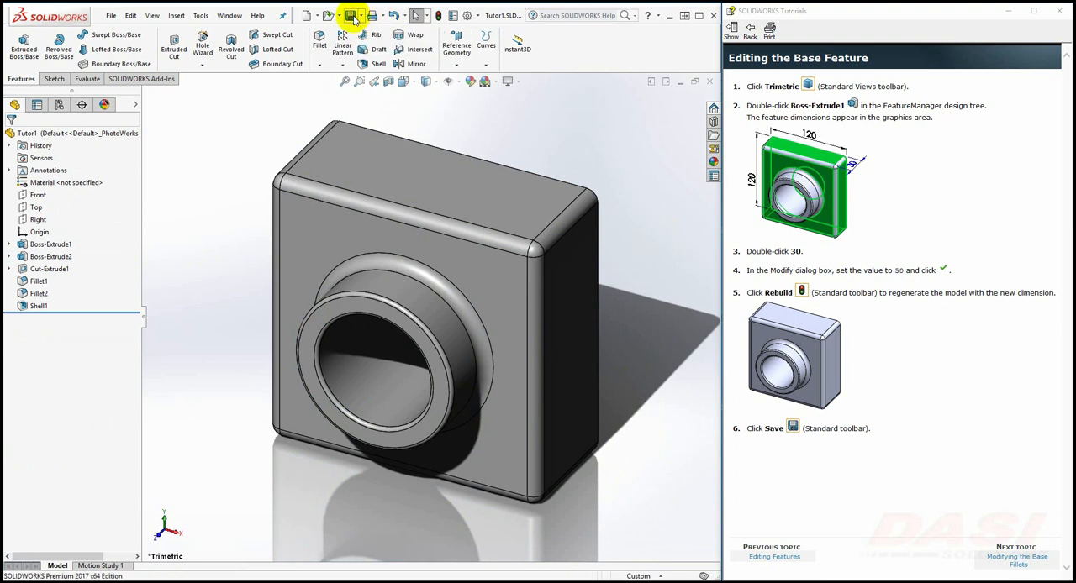
# Following the Modifying the Base Fillets topic, edit Fillet1 to remove Face<1> from its items and set the radius to 10 mm
pyautogui.click(1002, 558)
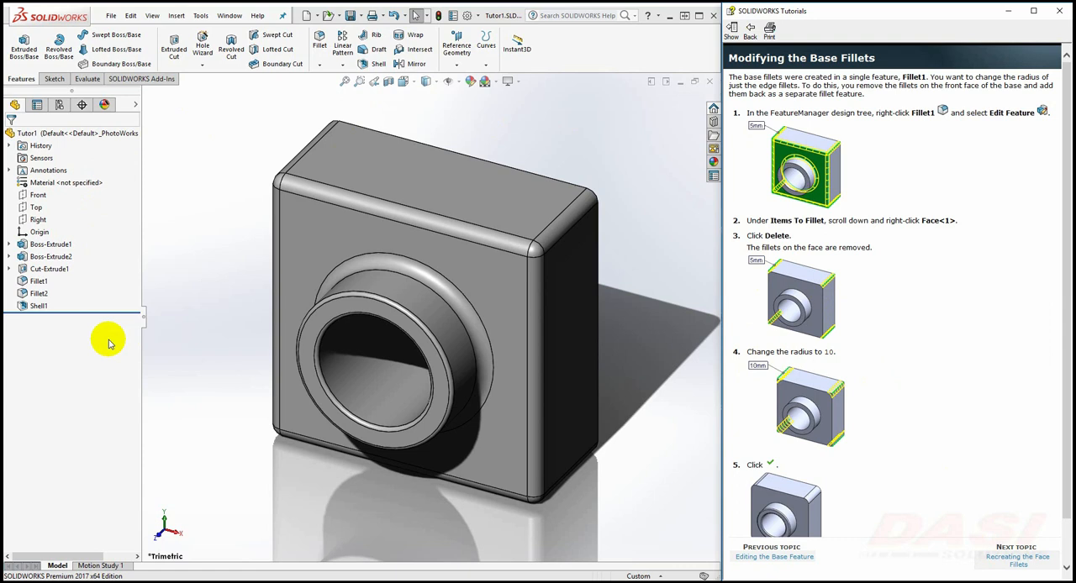
pyautogui.rightClick(38, 281)
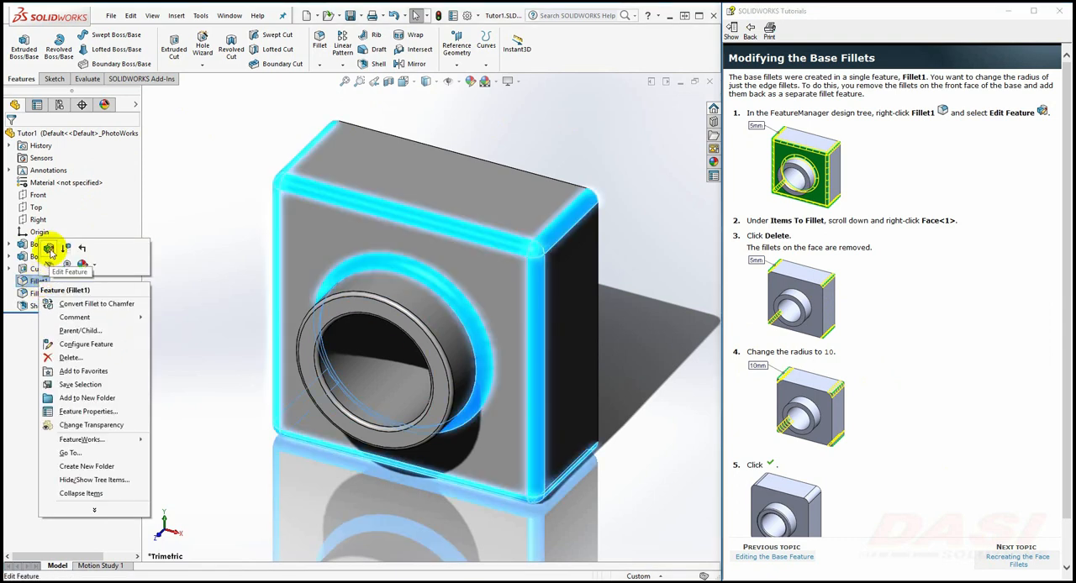
pyautogui.click(50, 249)
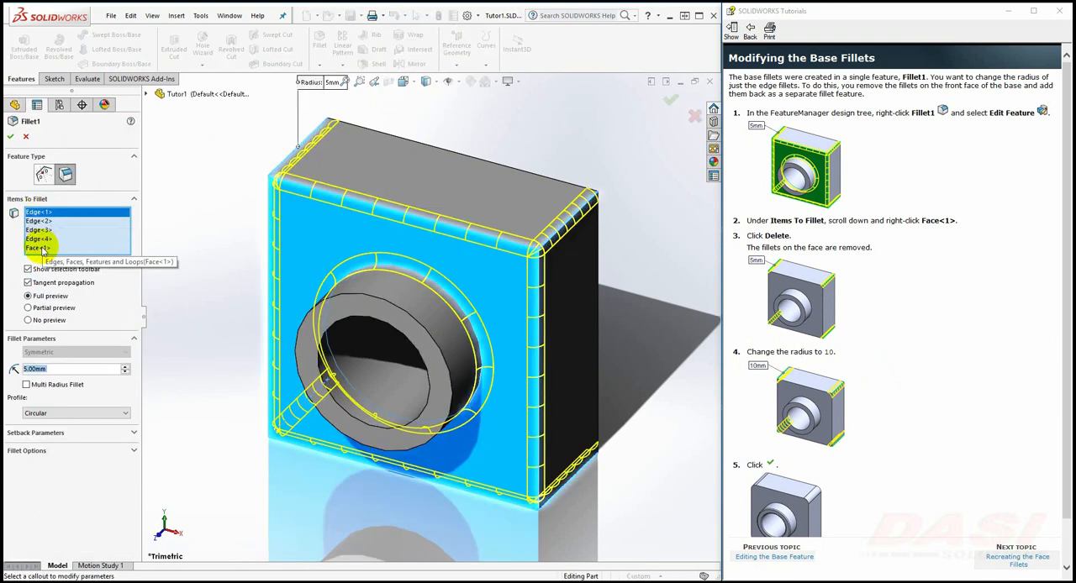
pyautogui.rightClick(39, 248)
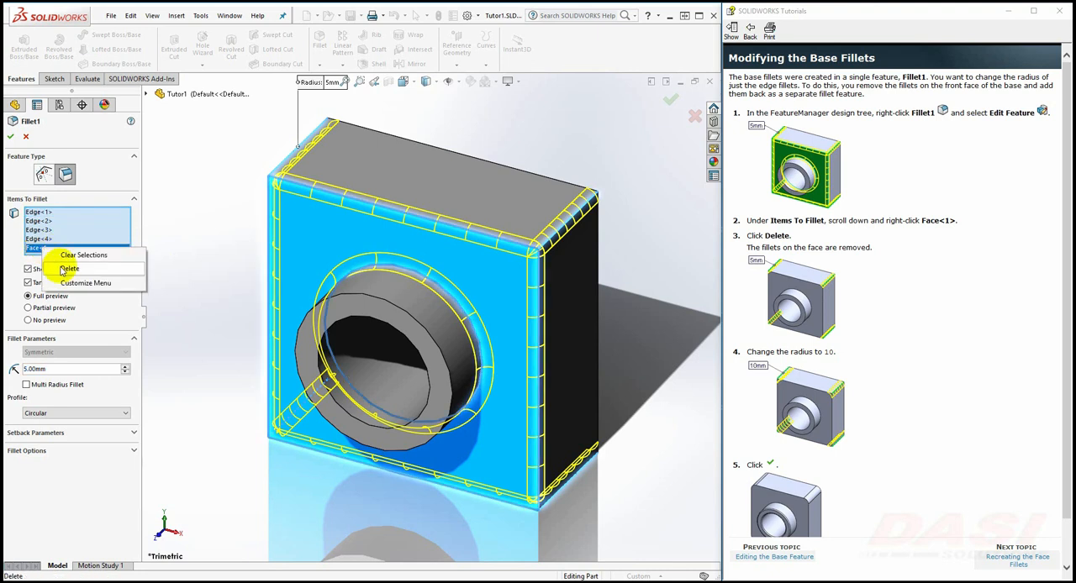
pyautogui.click(67, 269)
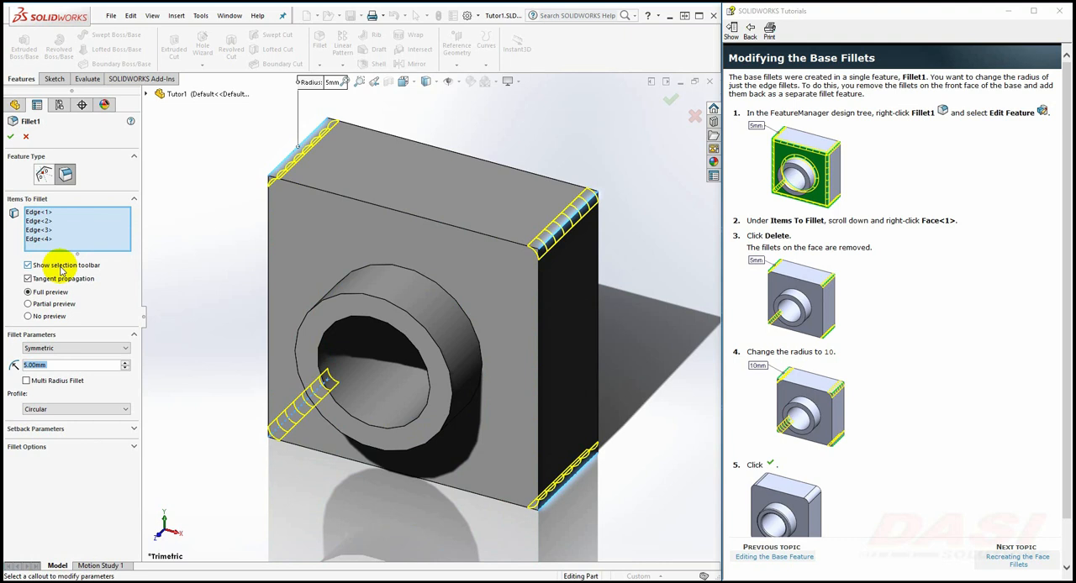
pyautogui.write('10')
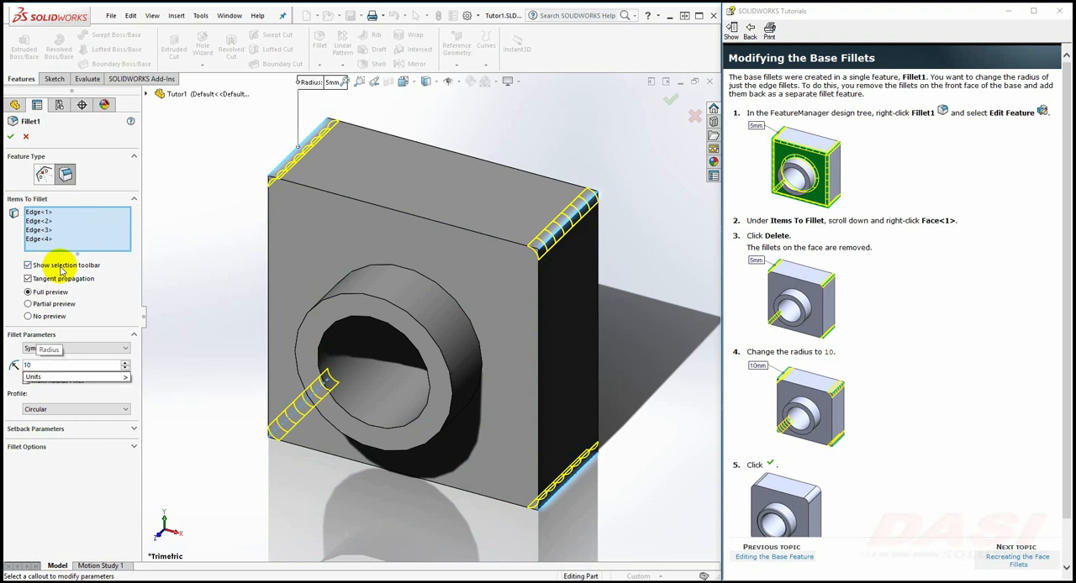
pyautogui.click(10, 135)
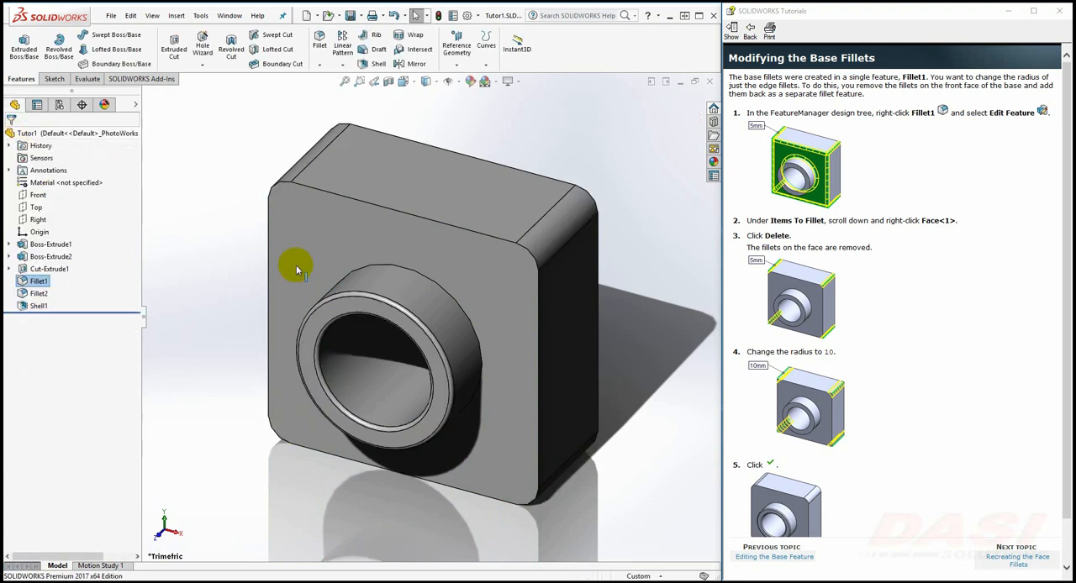
# Following the Recreating the Face Fillets topic, roll back above Shell1, fillet the base's front face at 5 mm, and roll forward below Shell1
pyautogui.click(1001, 560)
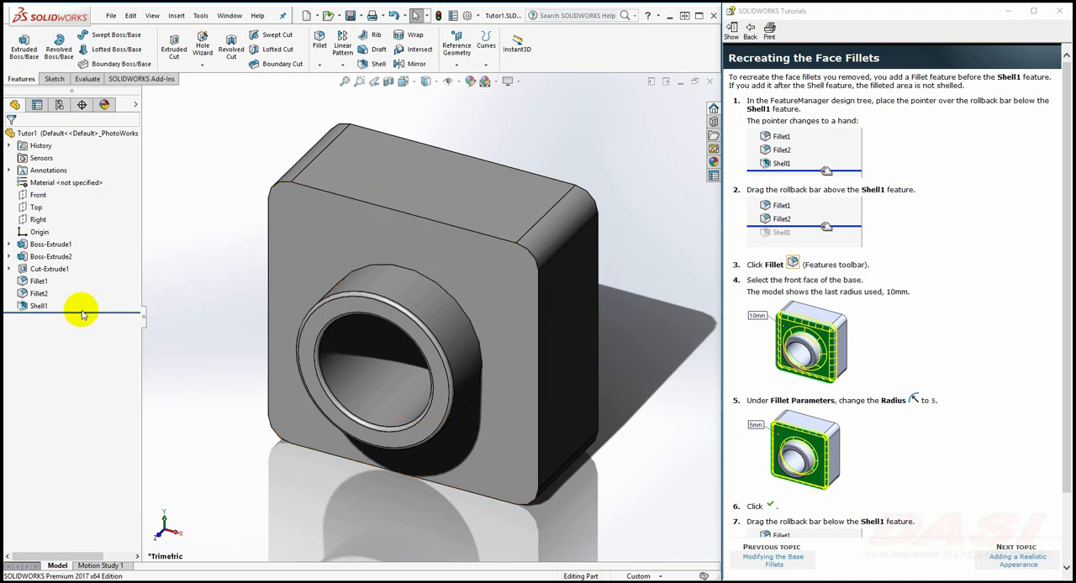
pyautogui.moveTo(83, 314); pyautogui.dragTo(86, 300)
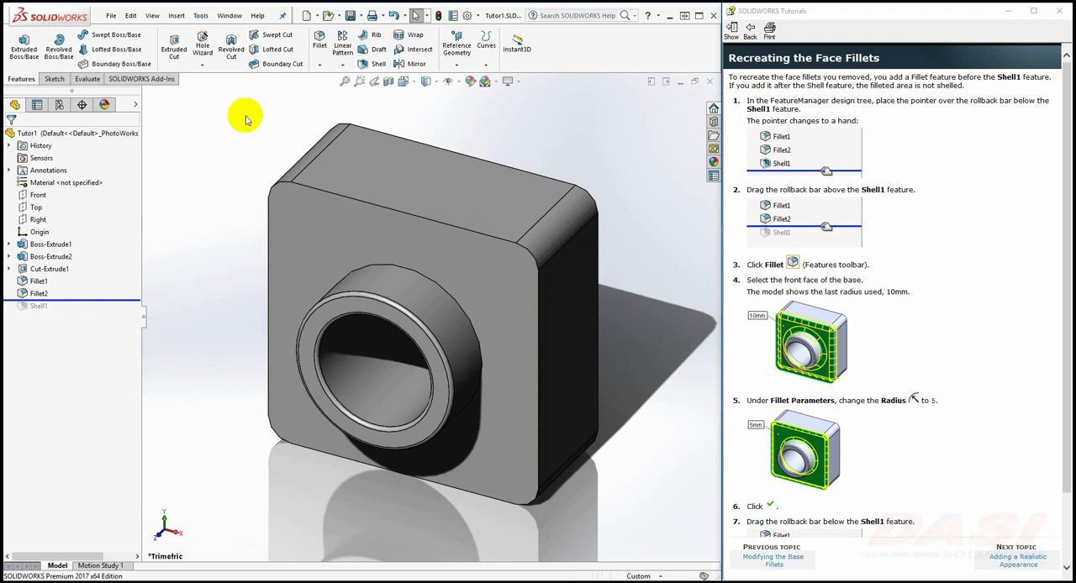
pyautogui.click(321, 39)
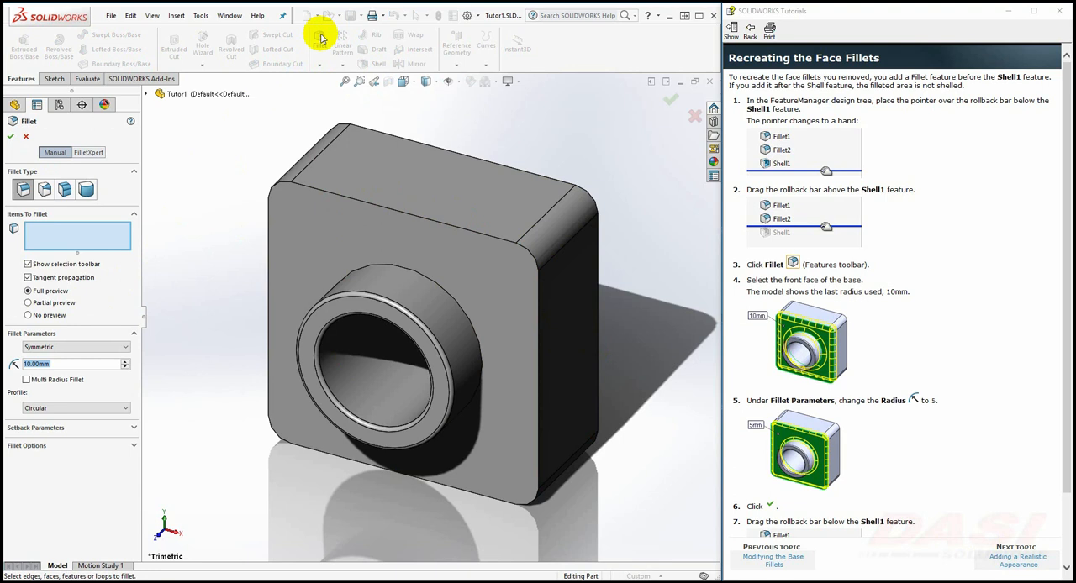
pyautogui.click(319, 234)
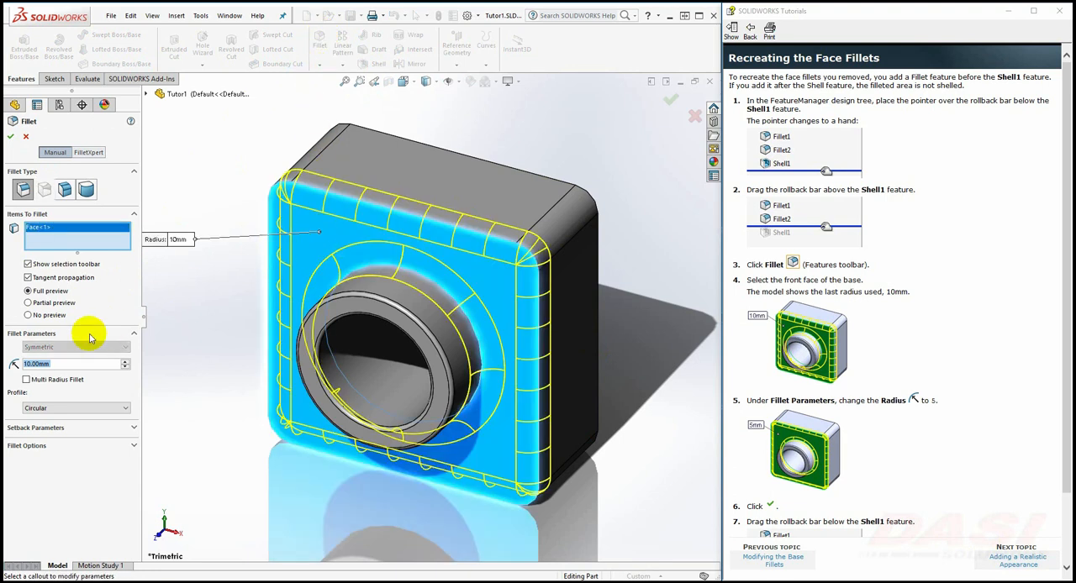
pyautogui.write('5')
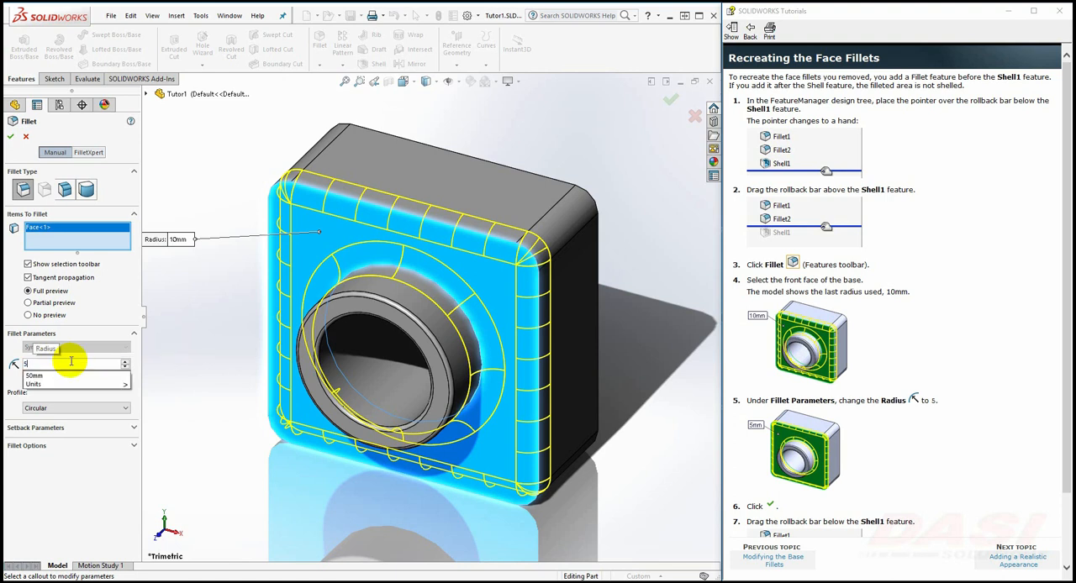
pyautogui.click(11, 137)
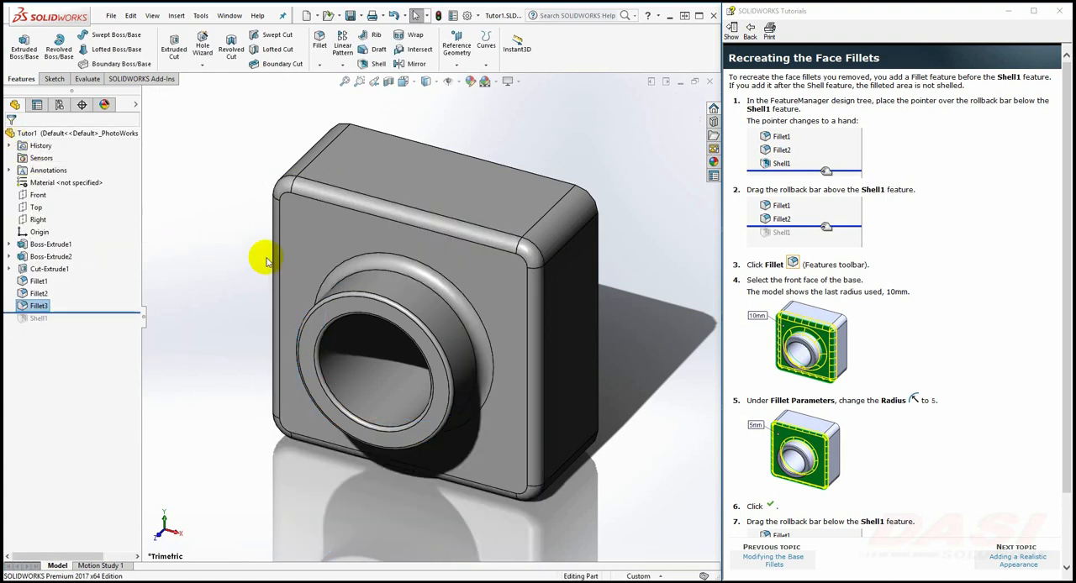
pyautogui.moveTo(260, 255); pyautogui.dragTo(138, 359, button='middle')
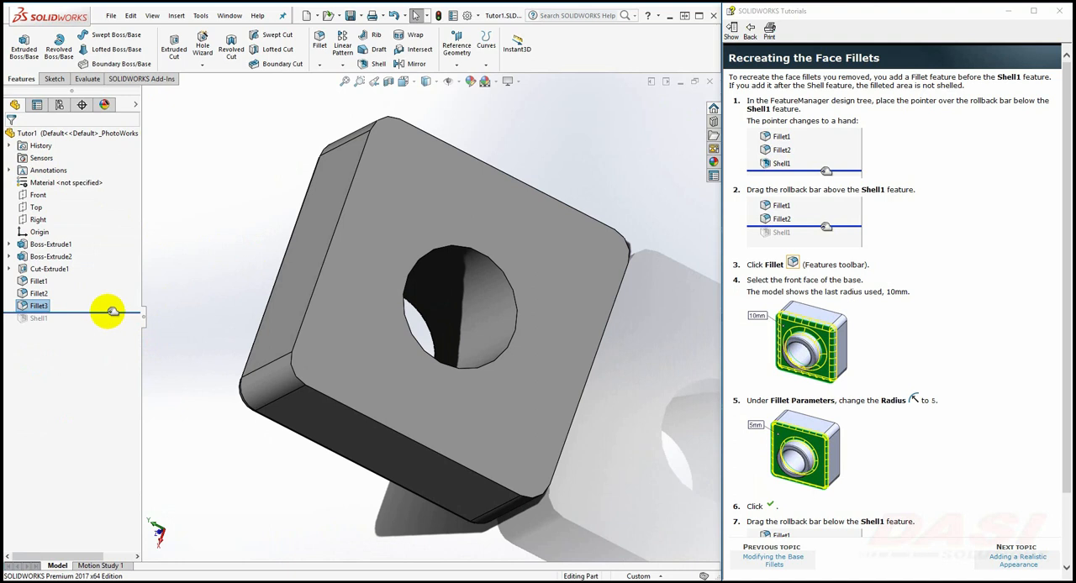
pyautogui.moveTo(113, 312); pyautogui.dragTo(106, 326)
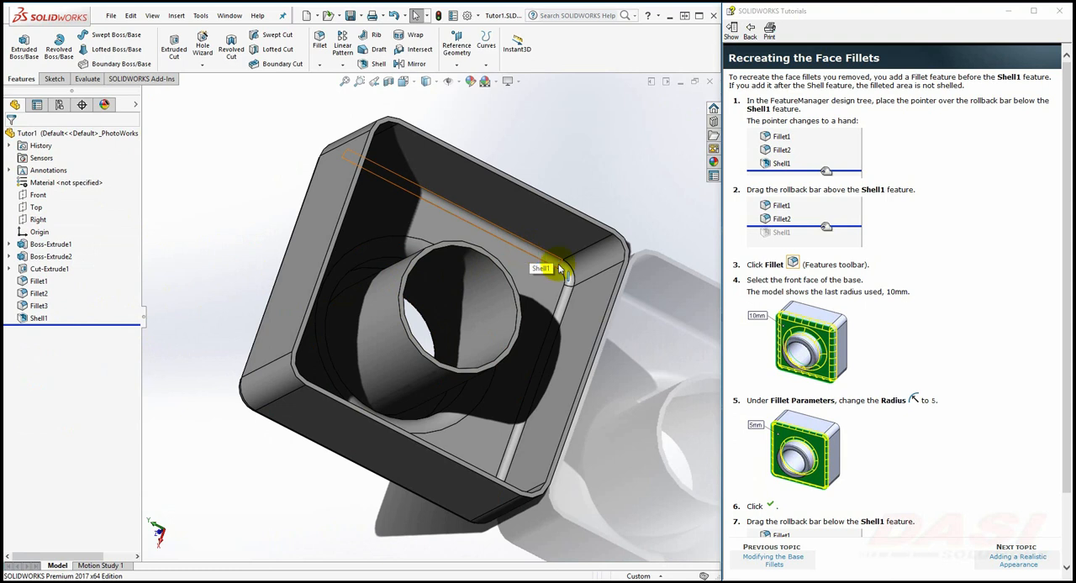
# Following the Adding a Realistic Appearance topic, change the display style to Shaded and open the view settings containing RealView Graphics
pyautogui.click(1008, 560)
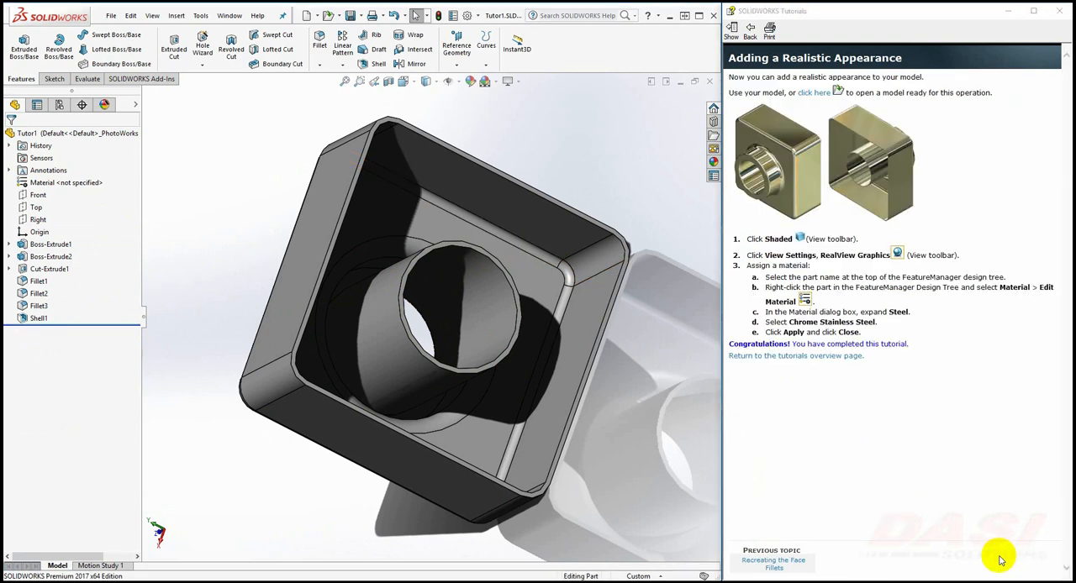
pyautogui.click(426, 82)
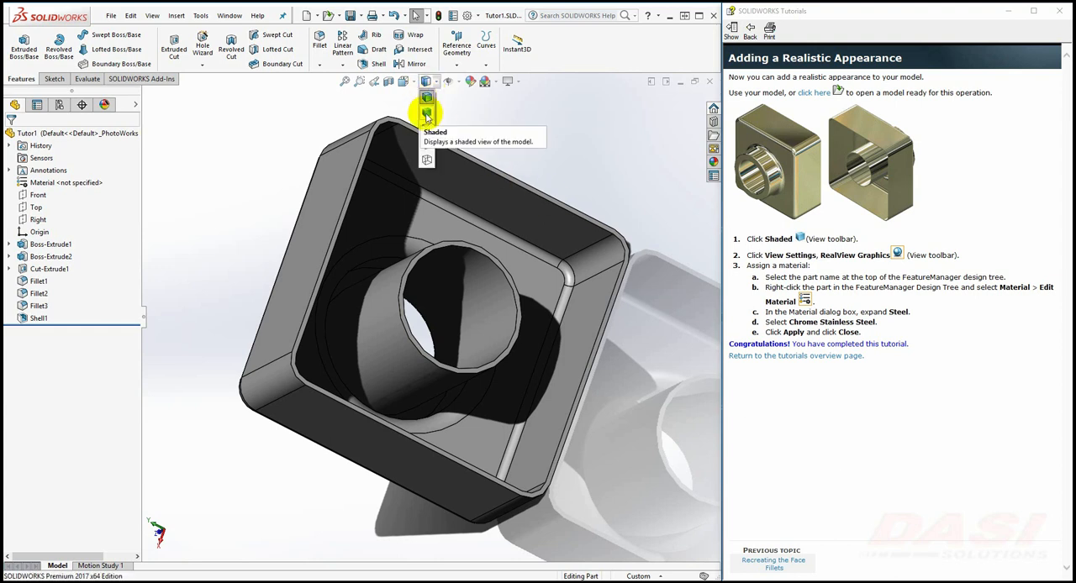
pyautogui.click(426, 115)
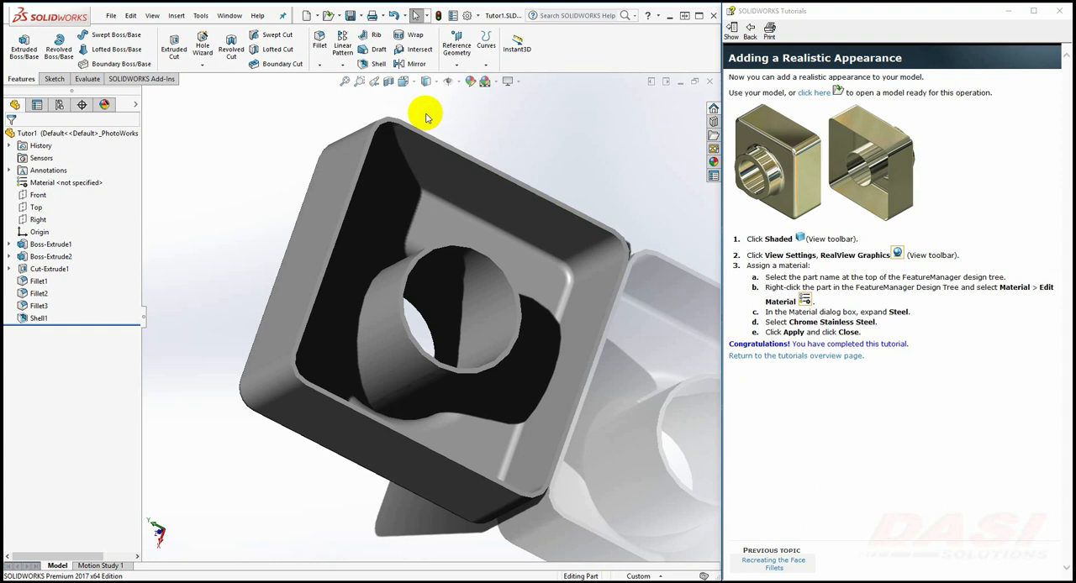
pyautogui.click(509, 82)
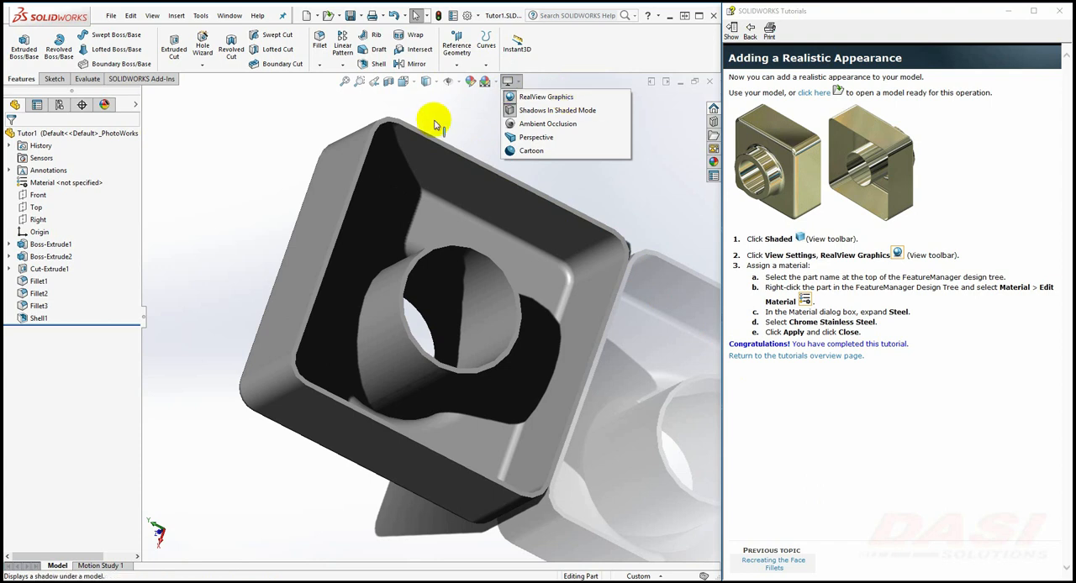
# Assign the Chrome Stainless Steel material from the Steel category to the part and inspect its appearance
pyautogui.rightClick(64, 183)
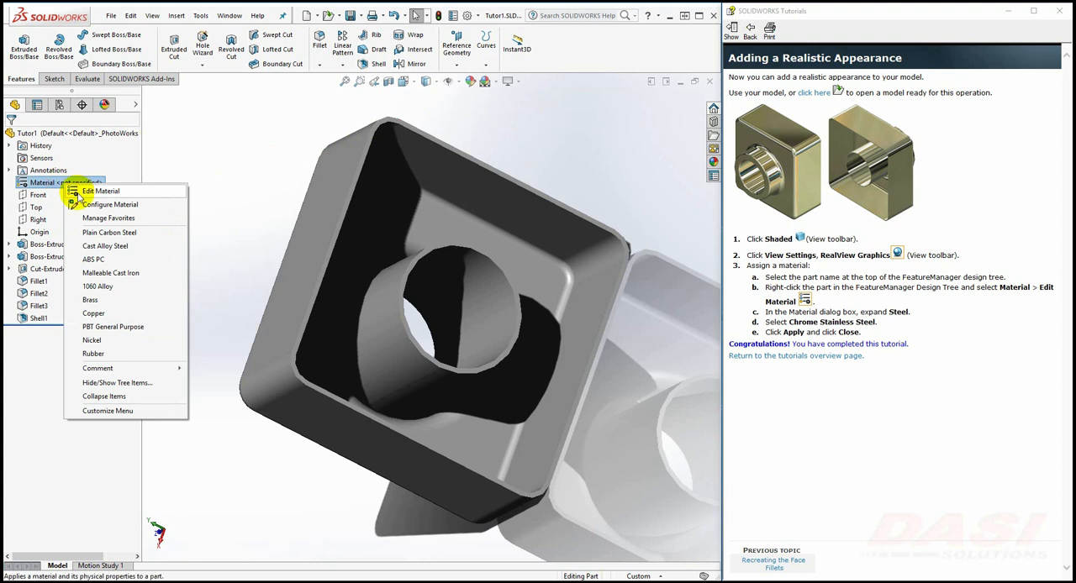
pyautogui.click(74, 192)
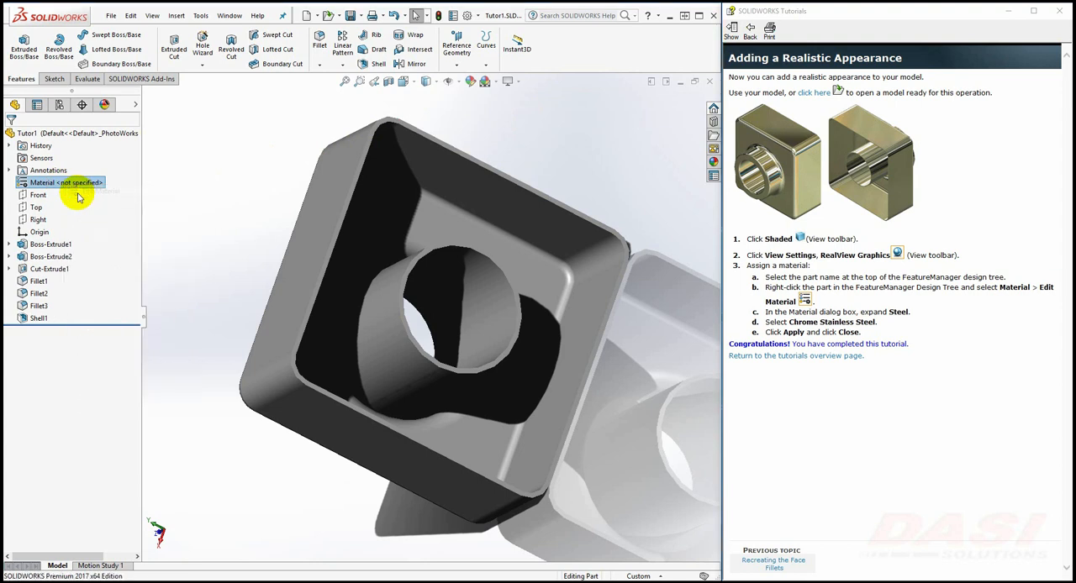
pyautogui.moveTo(307, 211); pyautogui.dragTo(283, 260)
pyautogui.click(246, 363)
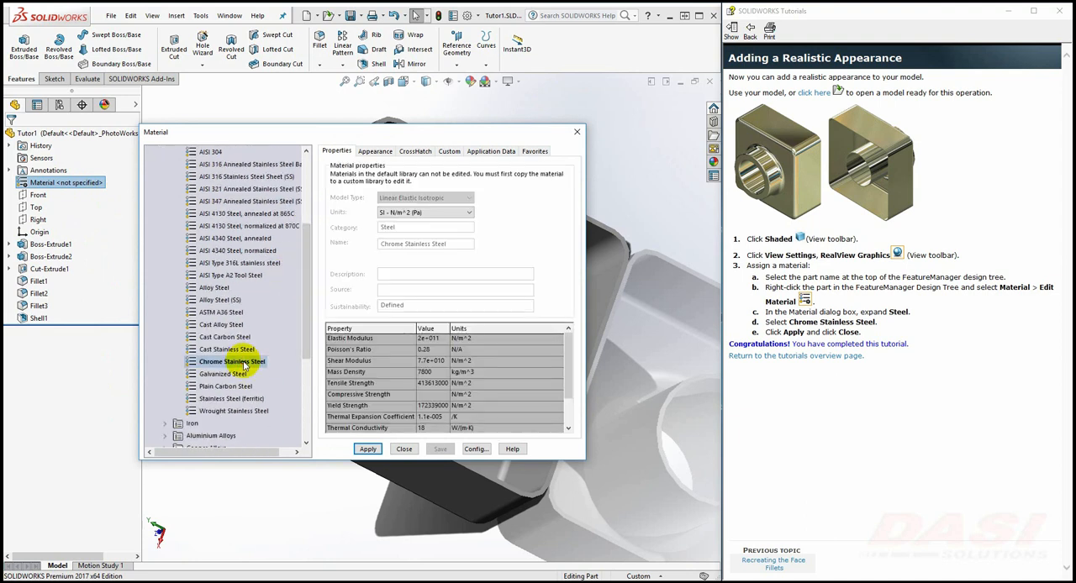
pyautogui.click(367, 448)
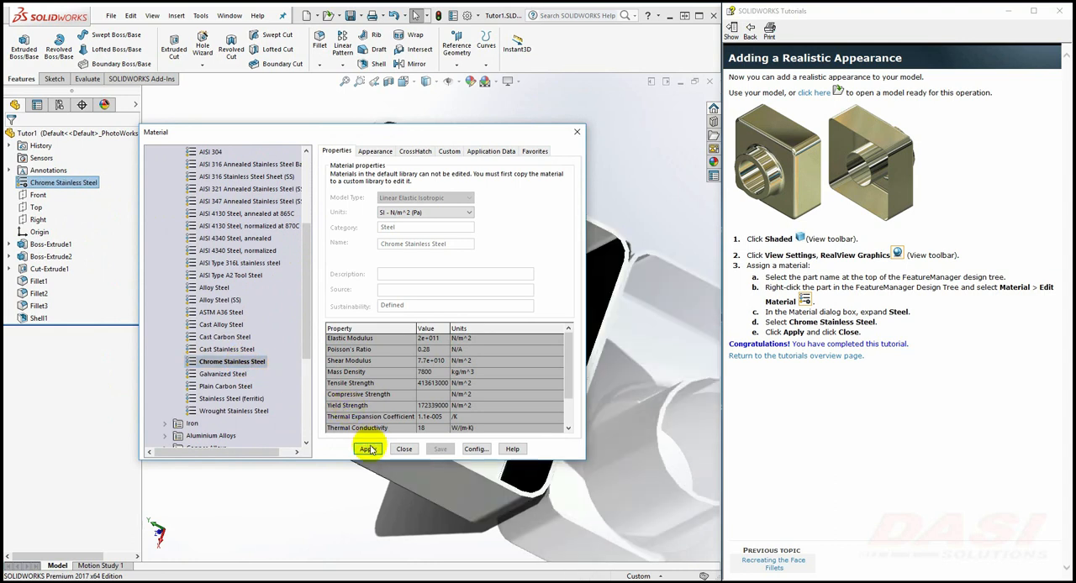
pyautogui.click(404, 448)
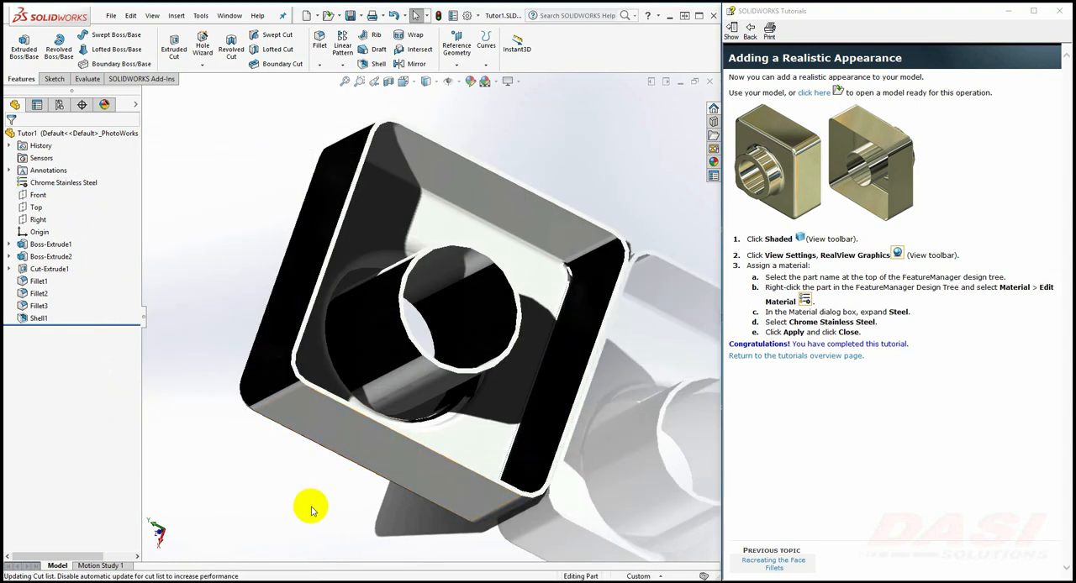
pyautogui.moveTo(311, 482); pyautogui.dragTo(440, 336, button='middle')
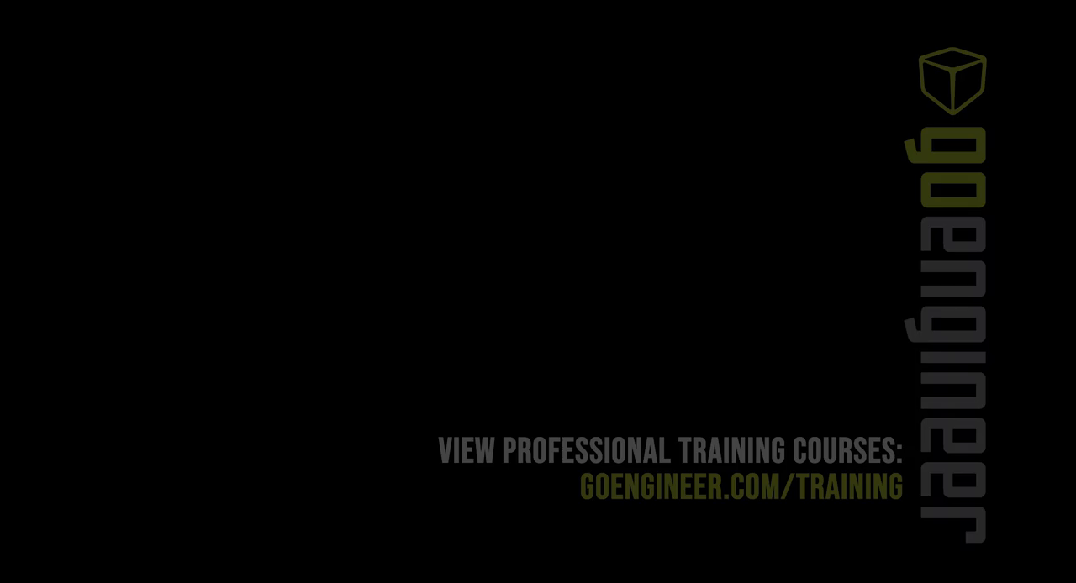